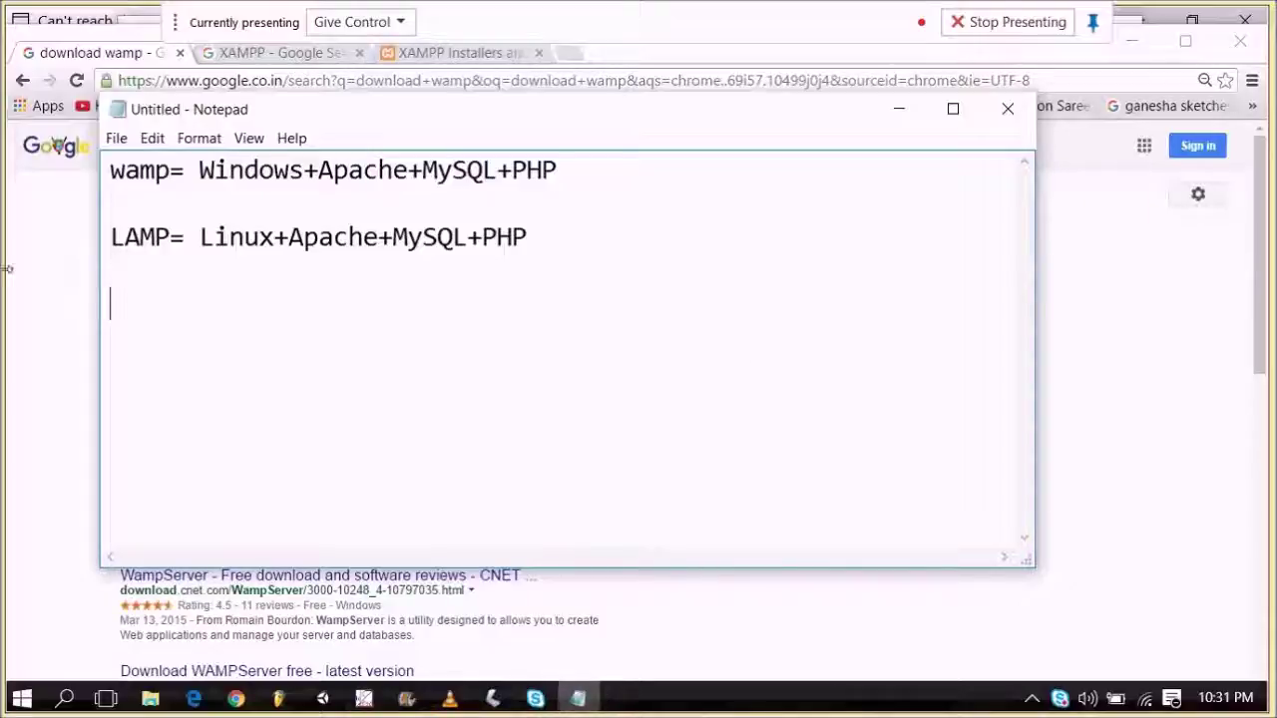
# - Review the WAMP and LAMP definitions in the open notes, highlighting Windows and the whole LAMP line
pyautogui.doubleClick(170, 170)
pyautogui.click(216, 192)
pyautogui.moveTo(213, 171); pyautogui.dragTo(275, 171)
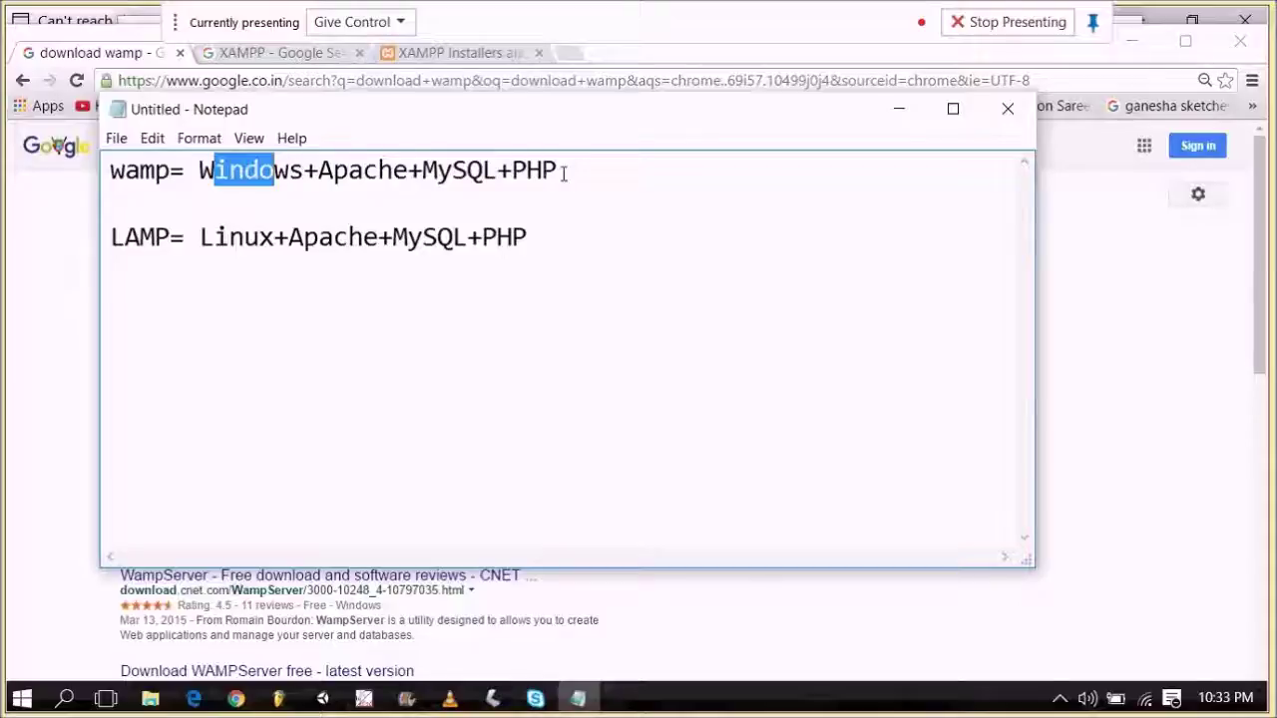
pyautogui.moveTo(546, 249); pyautogui.dragTo(17, 240)
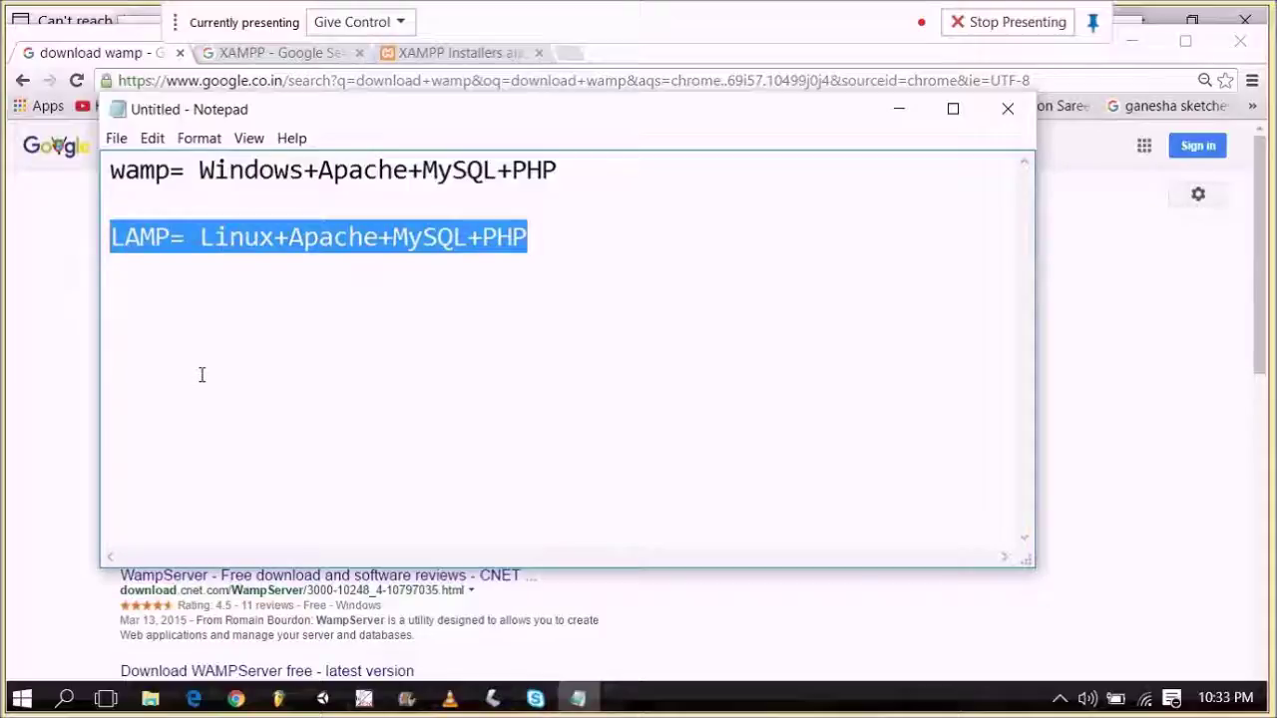
# - Switch to Chrome and look over the Google results for XAMPP and for download wamp
pyautogui.click(1154, 266)
pyautogui.click(255, 53)
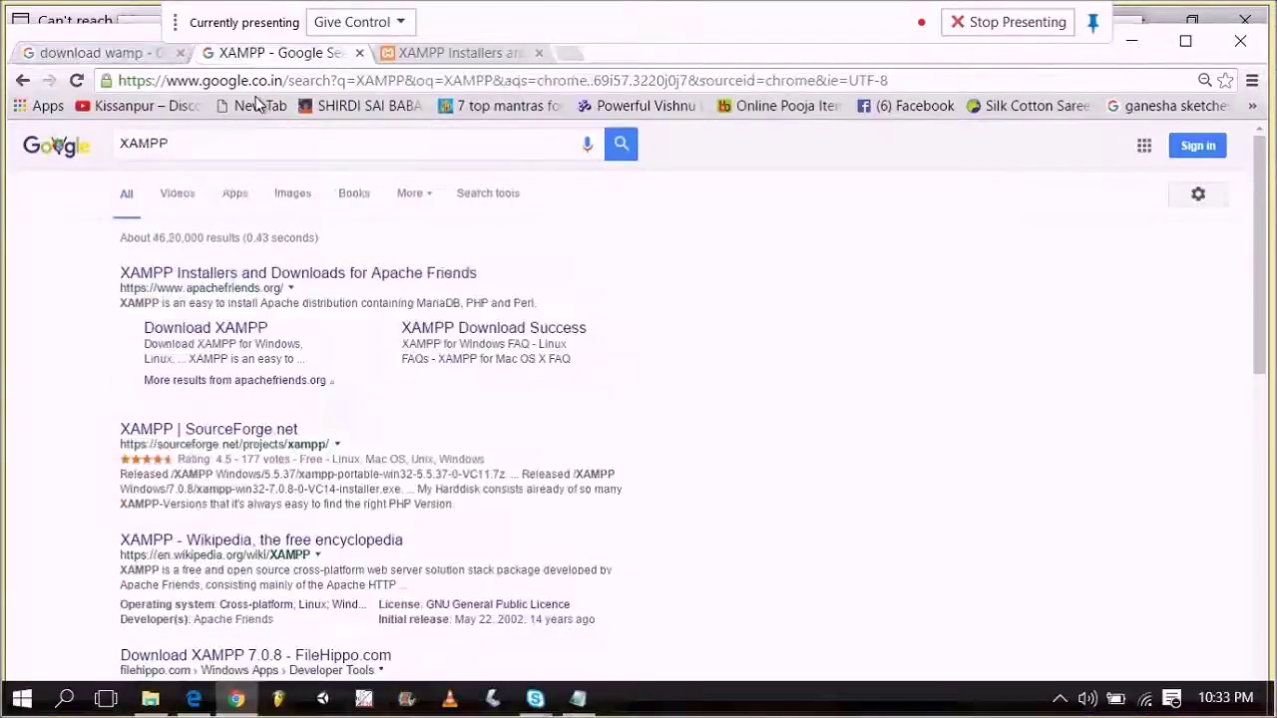
pyautogui.click(182, 145)
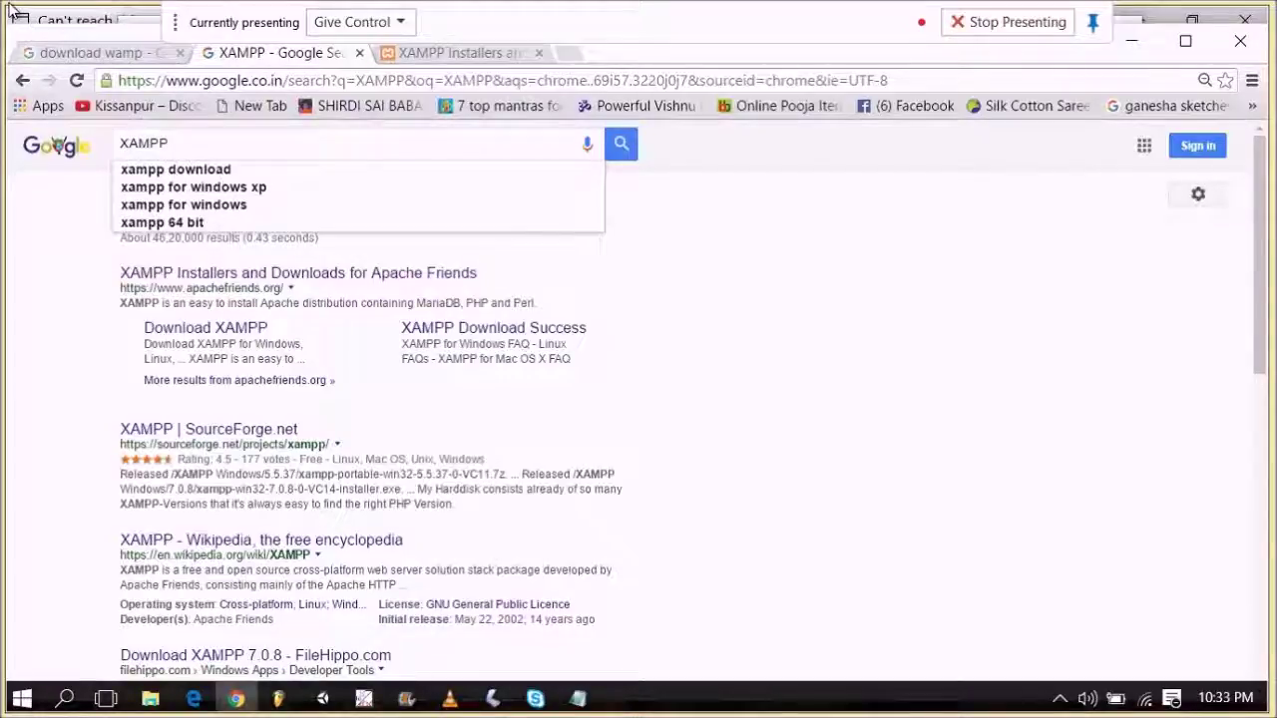
pyautogui.click(120, 55)
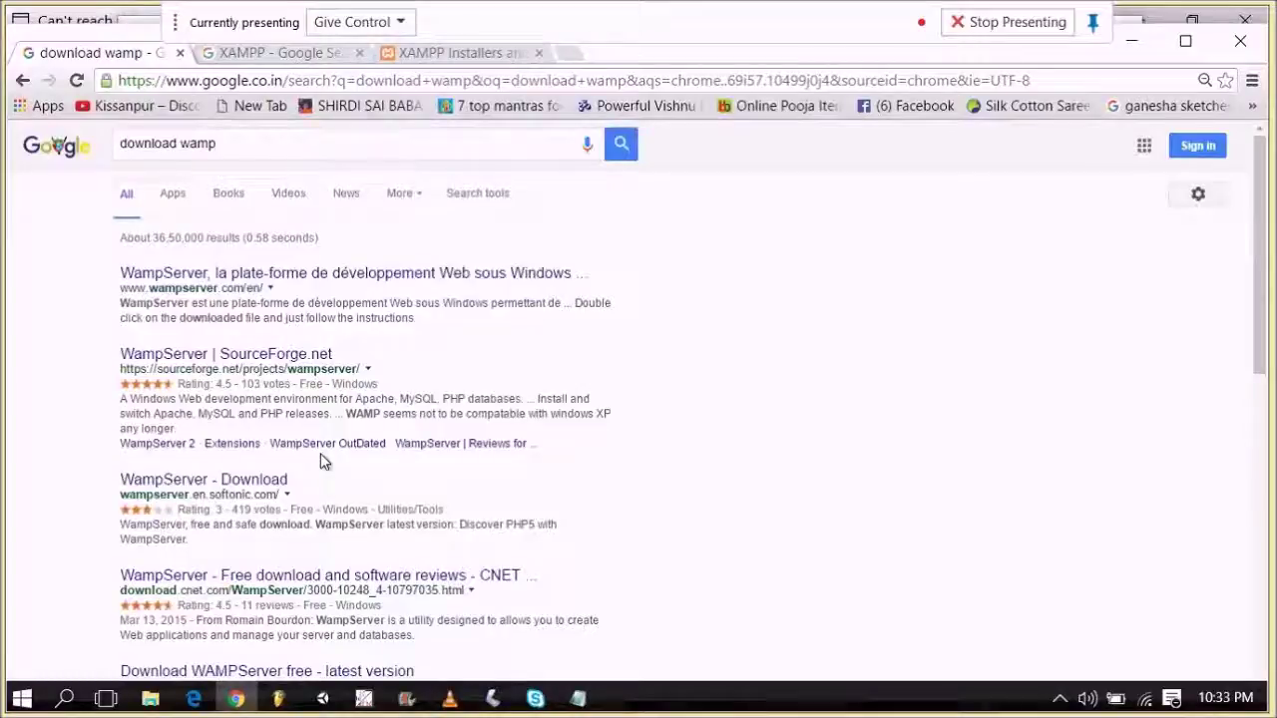
pyautogui.tripleClick(244, 150)
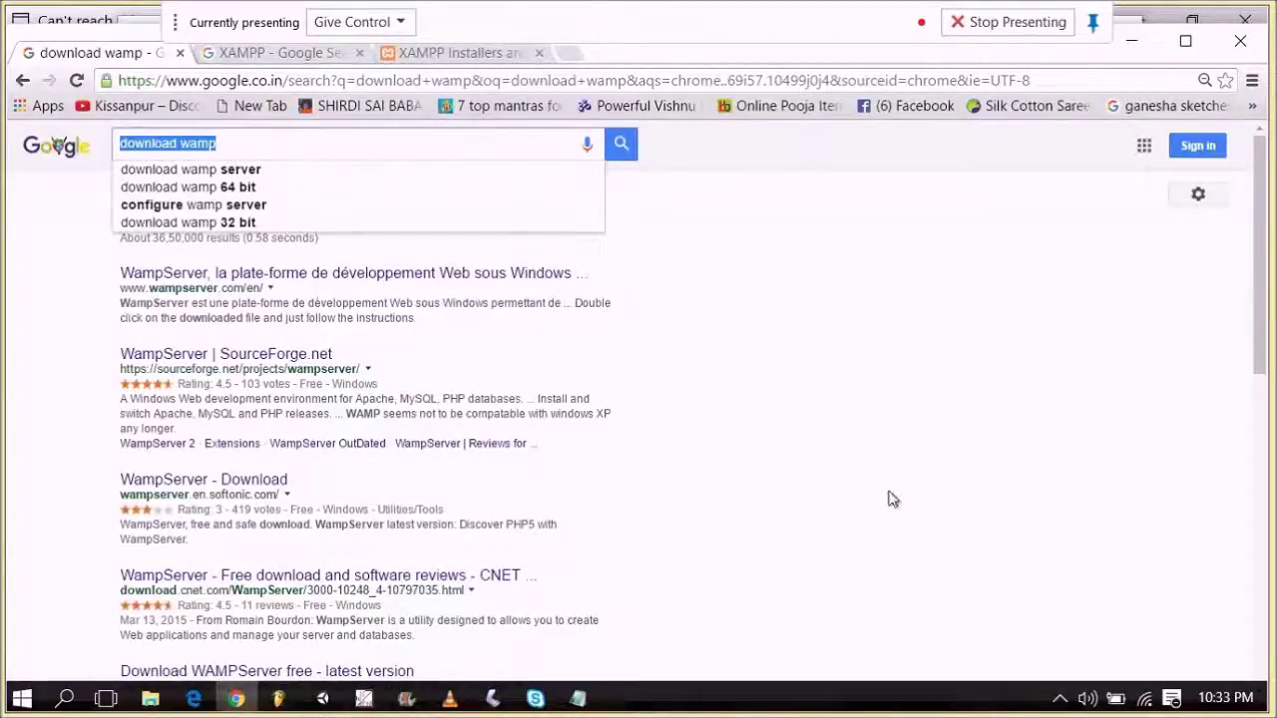
pyautogui.press('Right')
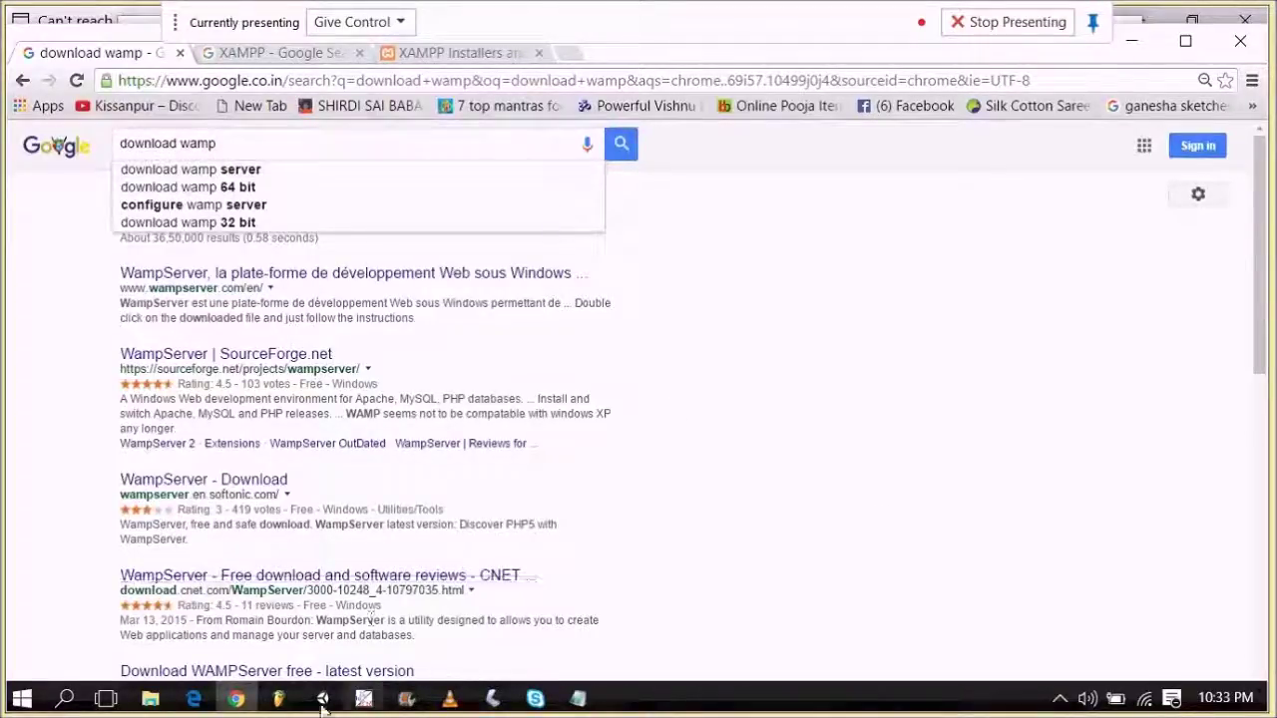
# - Switch to File Explorer's software folder, select the wampserver3 installer, and widen the Name column to show its full file name
pyautogui.click(149, 698)
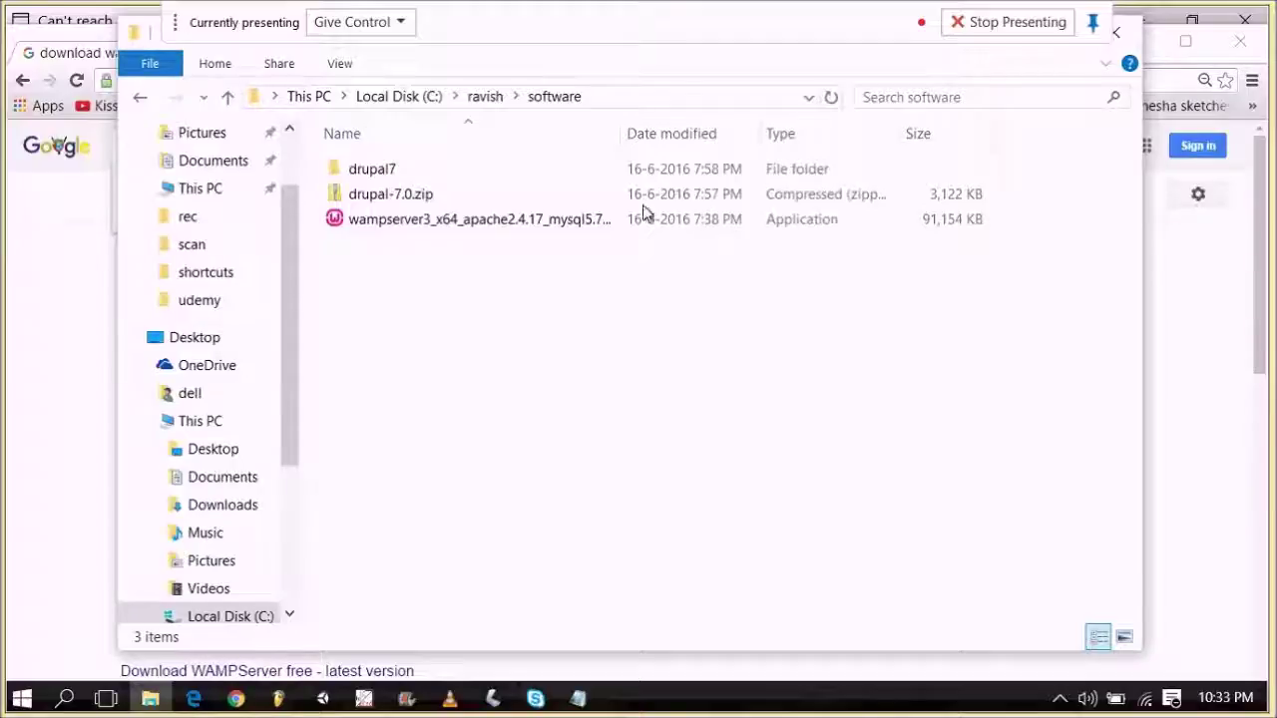
pyautogui.doubleClick(612, 134)
pyautogui.click(623, 221)
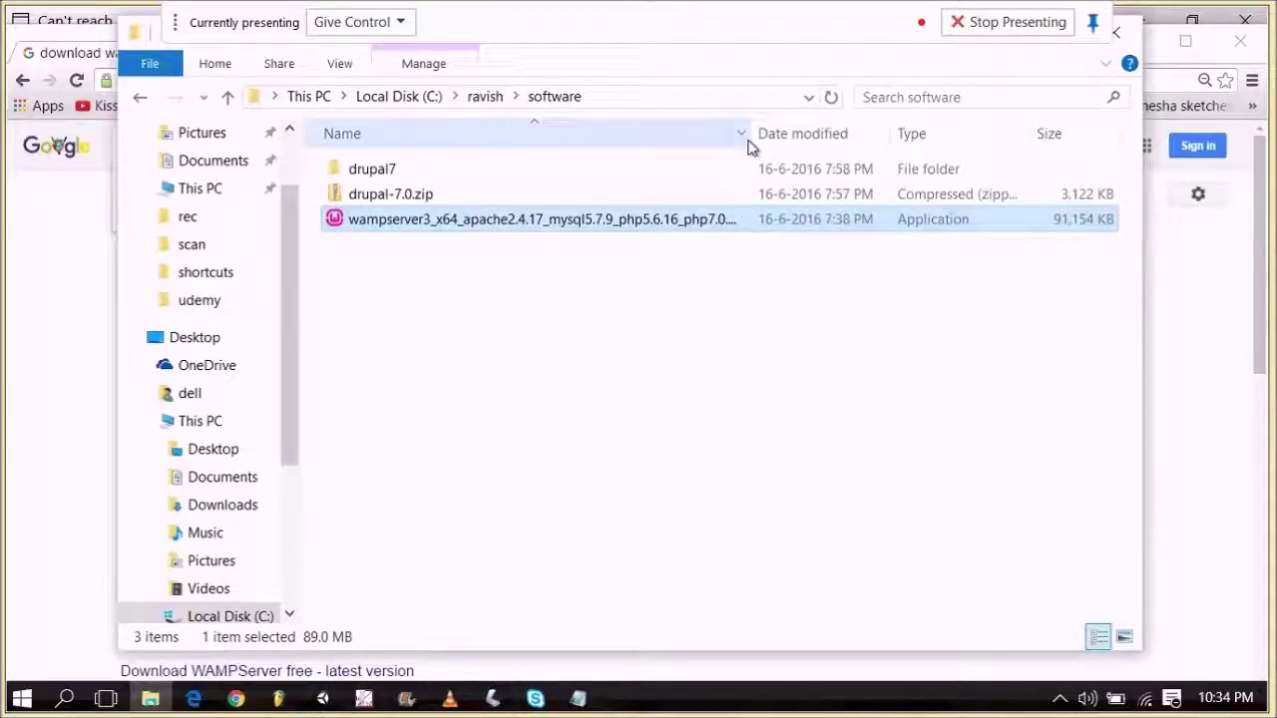
pyautogui.moveTo(749, 134); pyautogui.dragTo(870, 133)
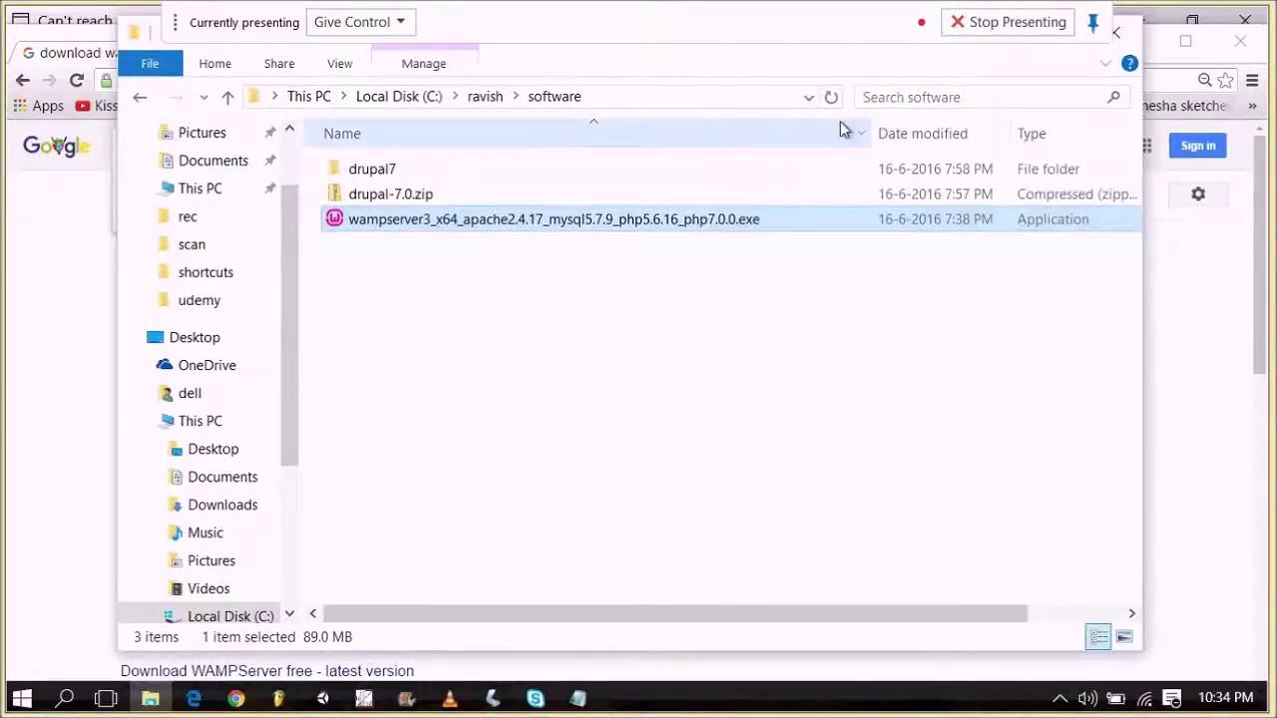
# - Run the wampserver3_x64 installer as administrator with English as the setup language
pyautogui.doubleClick(591, 219)
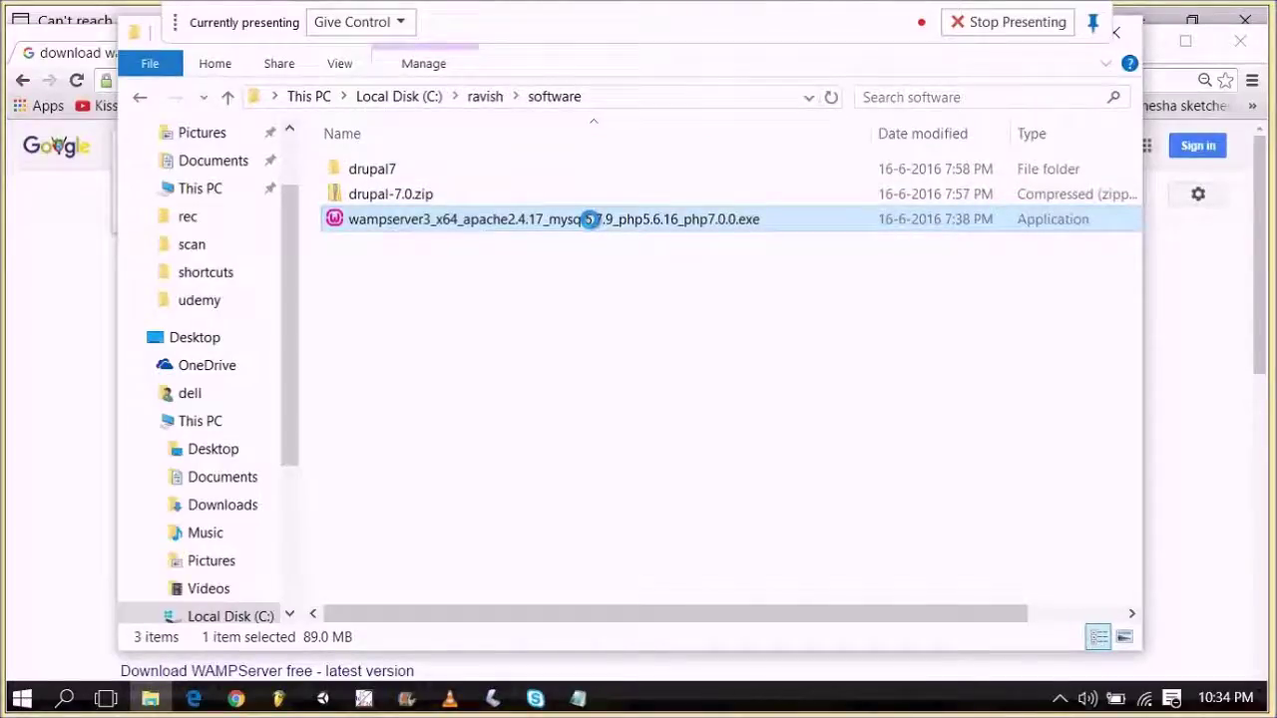
pyautogui.rightClick(591, 219)
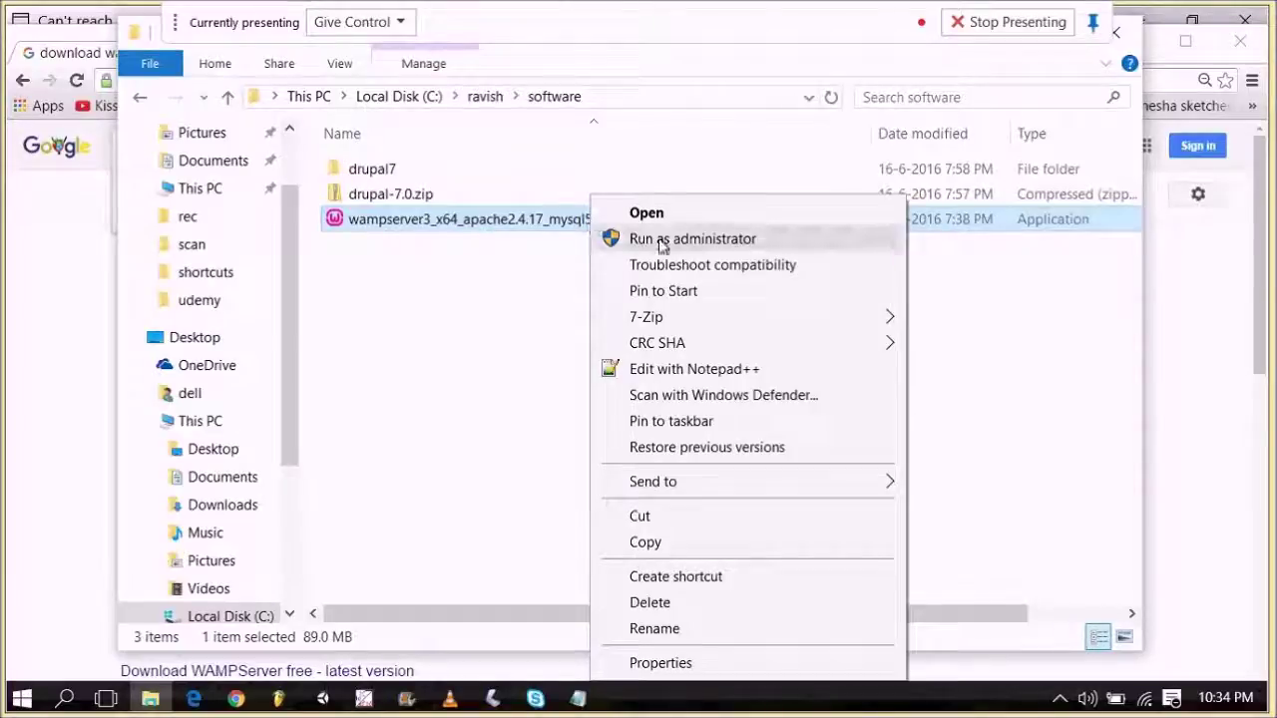
pyautogui.click(606, 237)
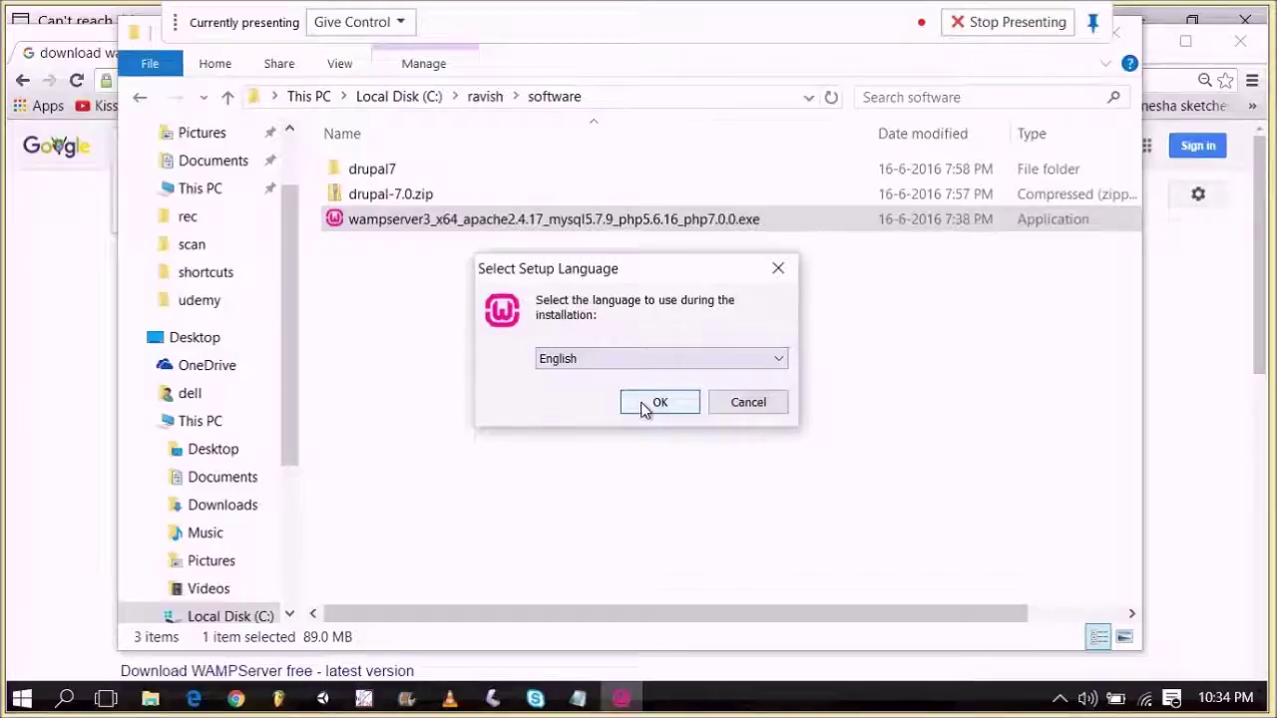
pyautogui.click(644, 409)
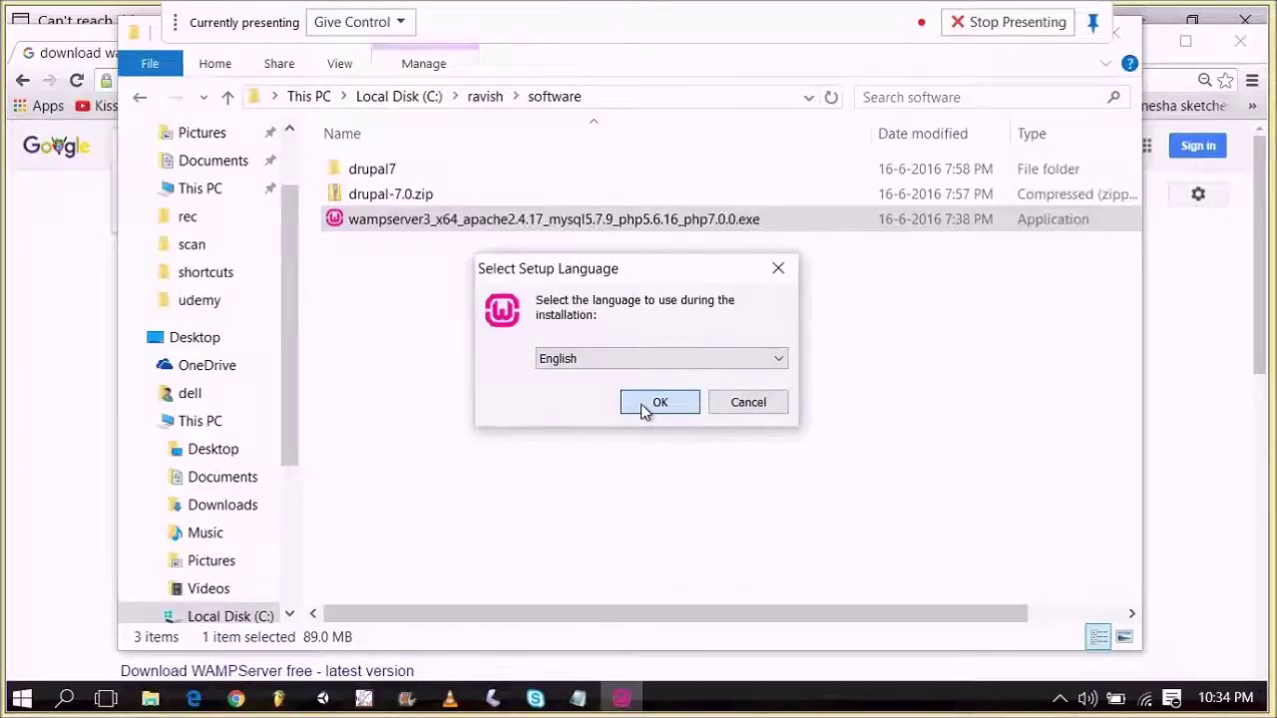
pyautogui.click(644, 409)
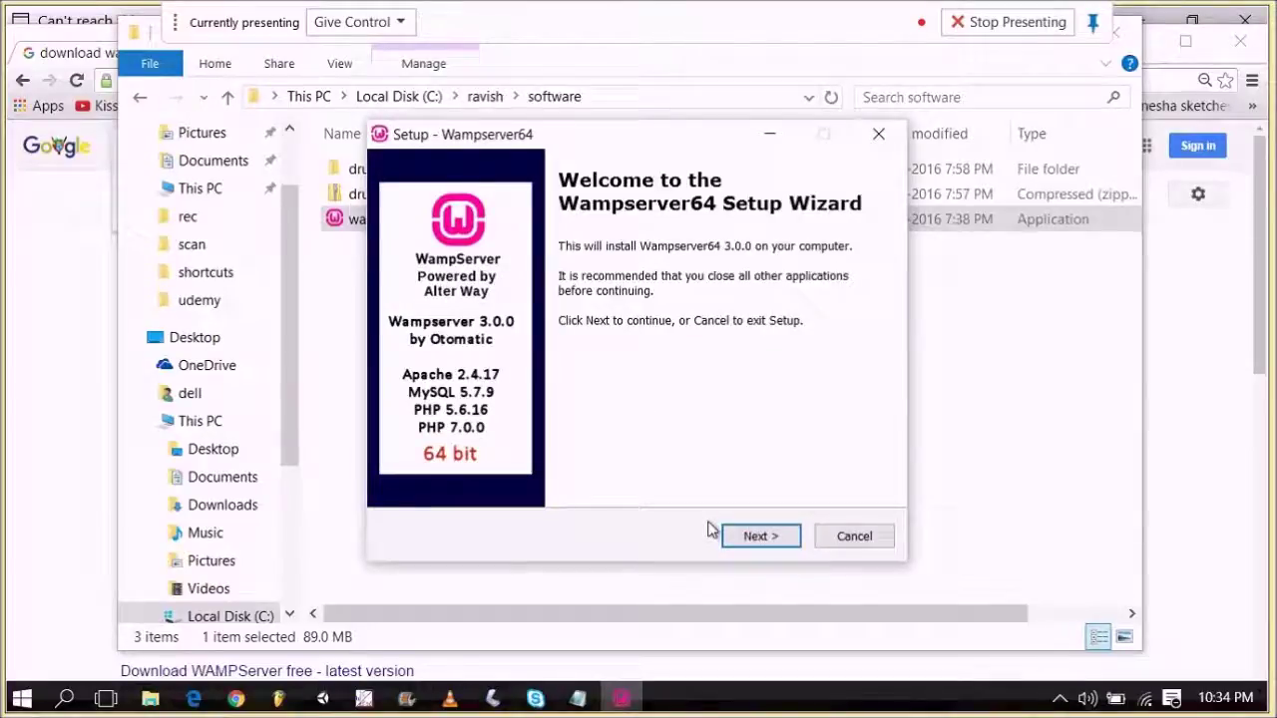
# - Accept the Wampserver64 license agreement and continue past the pre-installation information
pyautogui.click(761, 537)
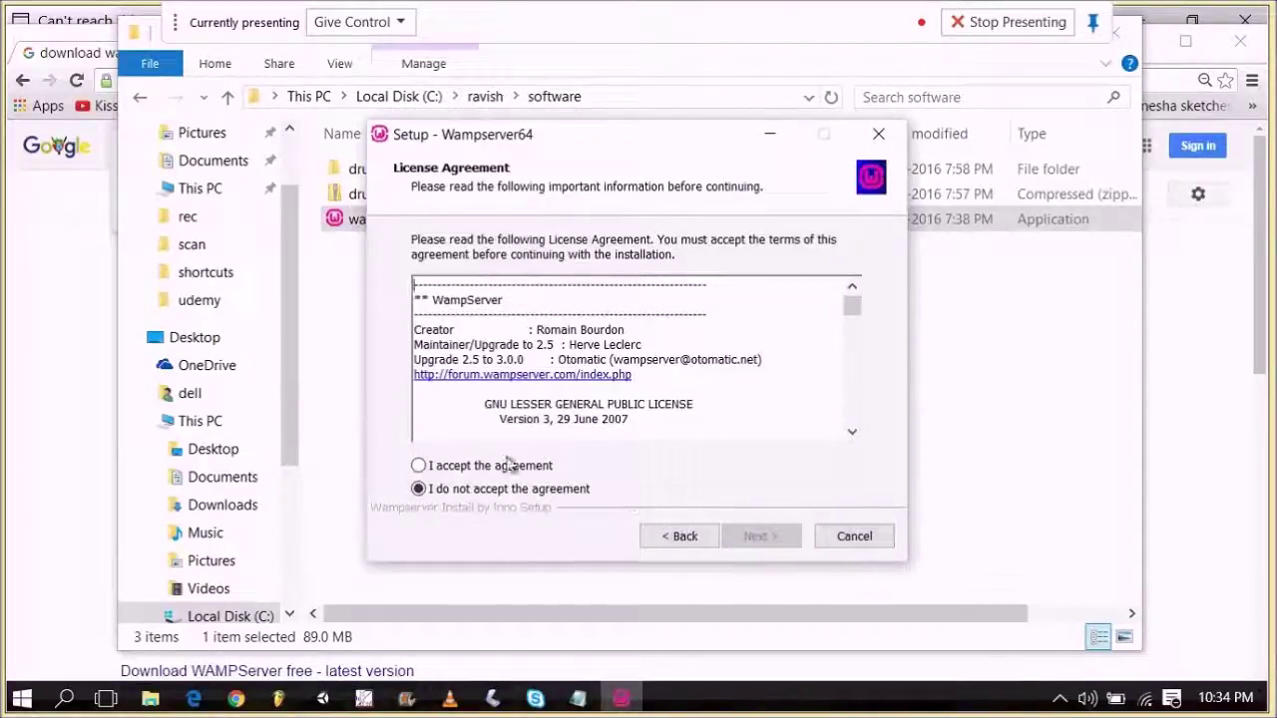
pyautogui.click(509, 465)
pyautogui.click(763, 539)
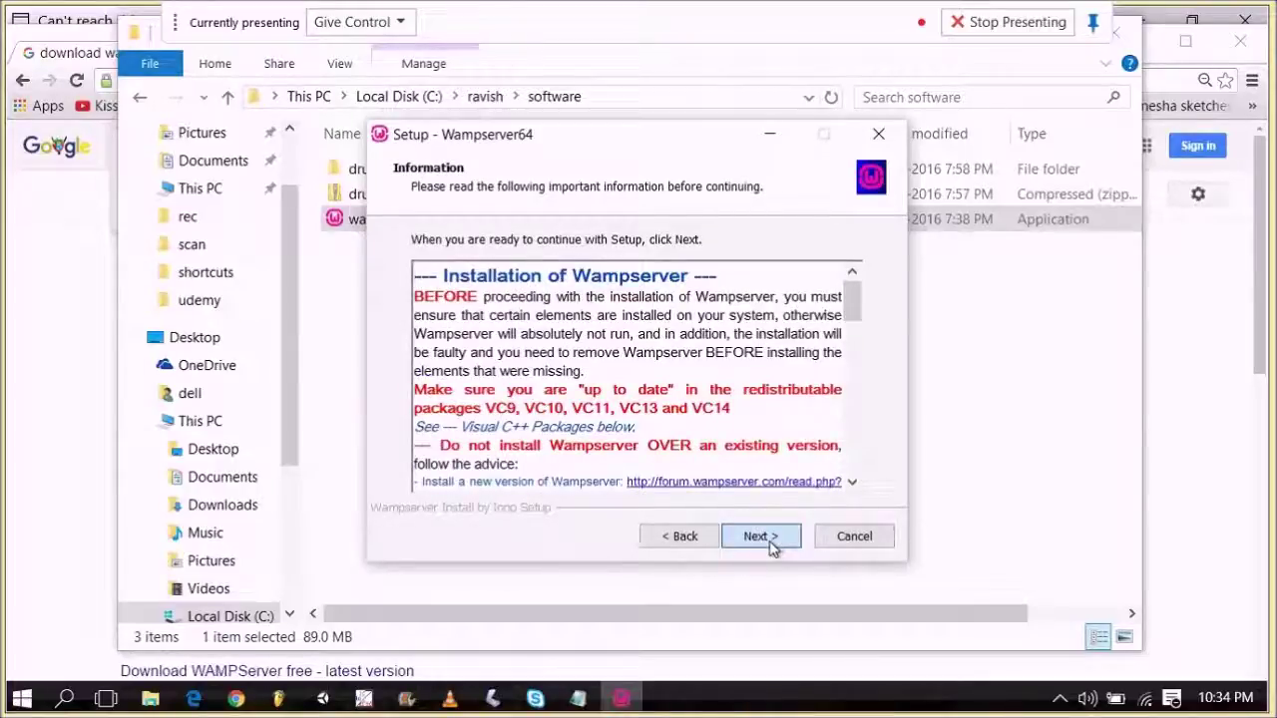
pyautogui.click(761, 537)
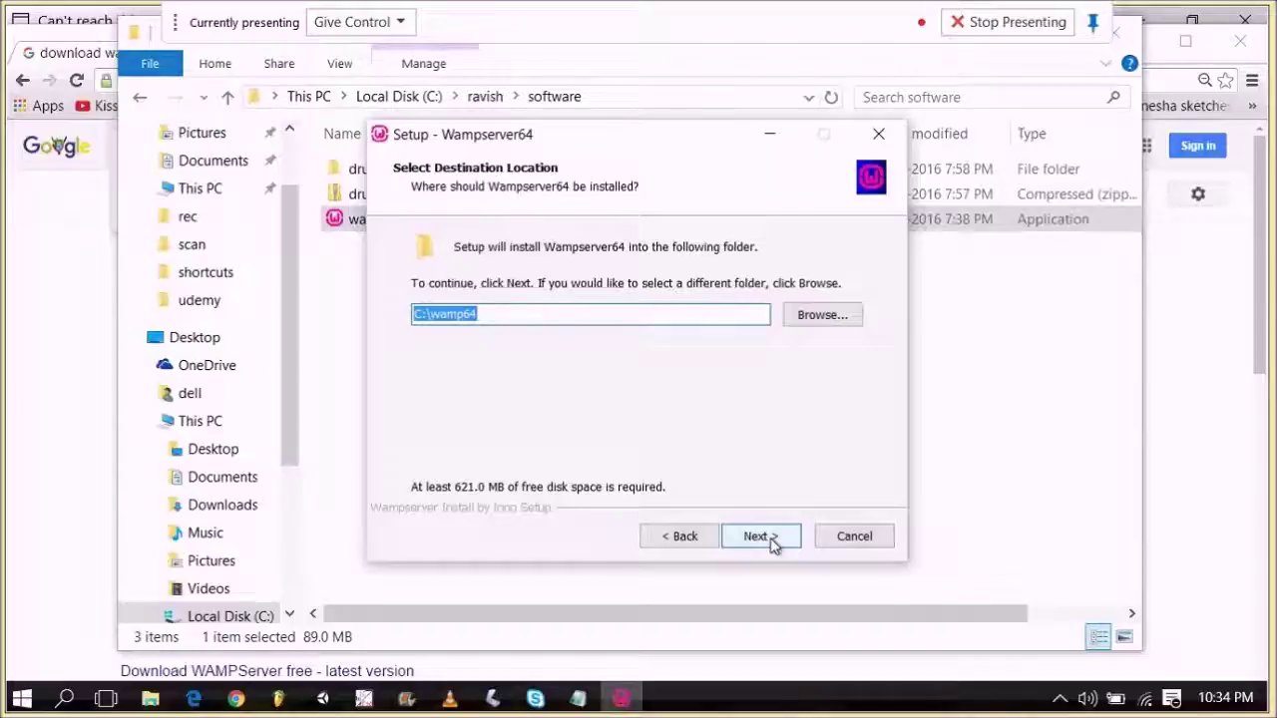
# - Install Wampserver64 to C:\wamp64, keeping Wampserver64 as the Start Menu folder
pyautogui.click(760, 537)
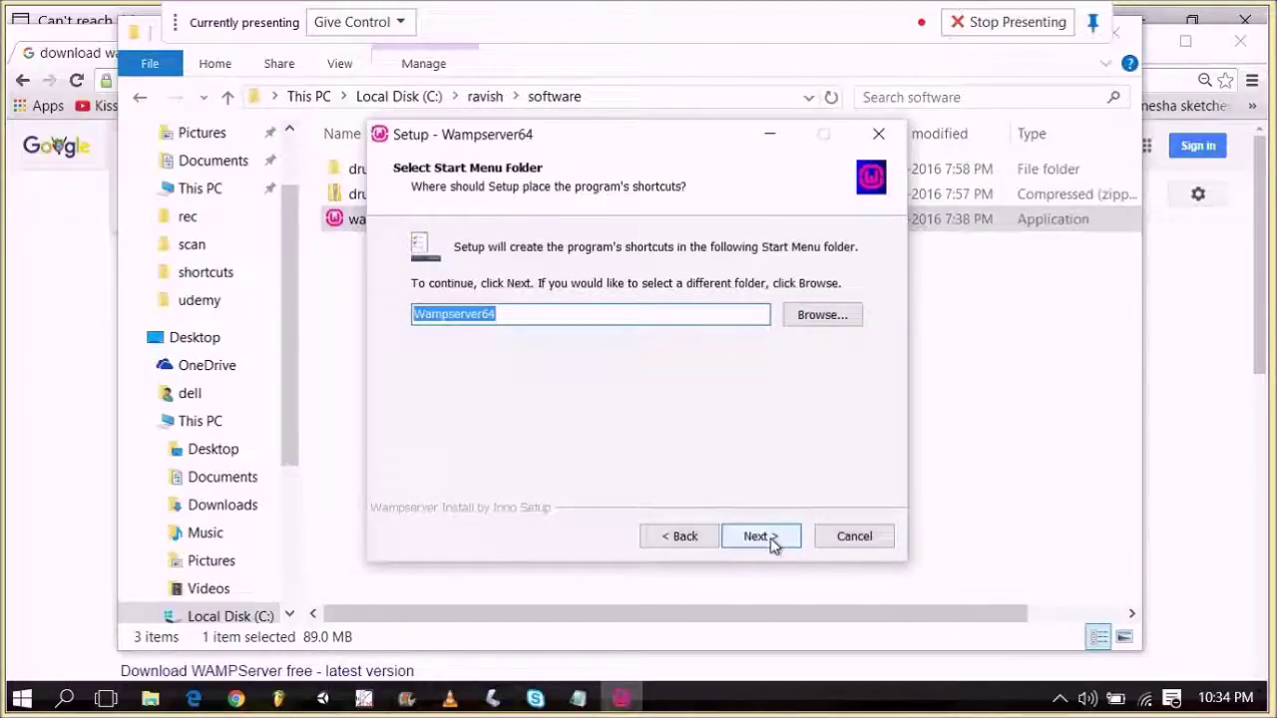
pyautogui.click(760, 537)
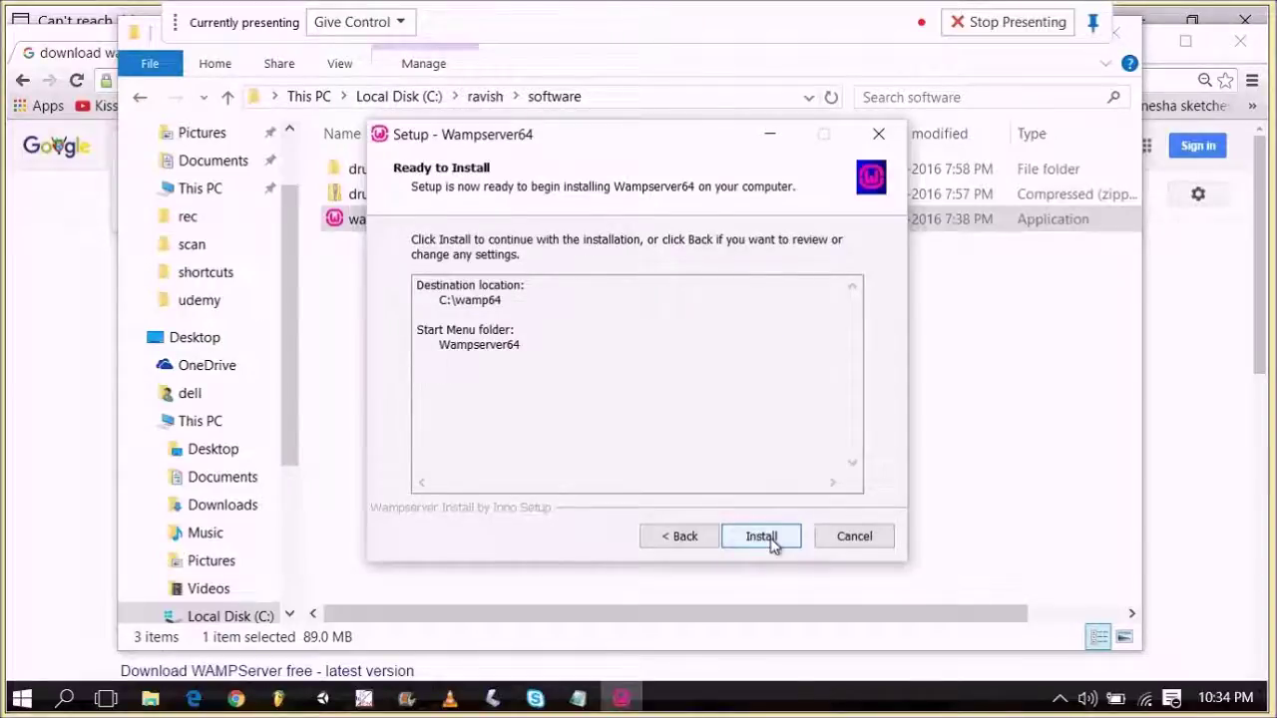
pyautogui.click(773, 544)
pyautogui.moveTo(517, 307); pyautogui.dragTo(416, 285)
pyautogui.click(764, 542)
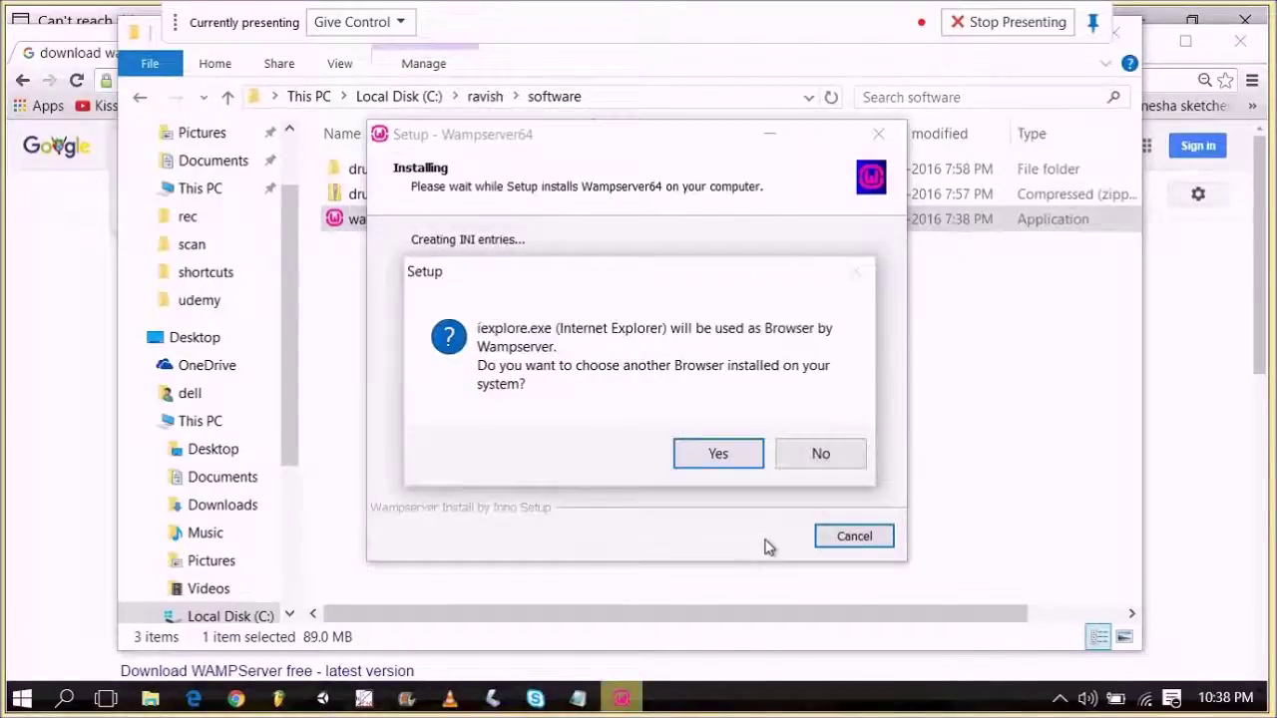
# - Choose the preset browser executable as Wampserver's default browser and the preset Notepad executable as its text editor
pyautogui.click(704, 452)
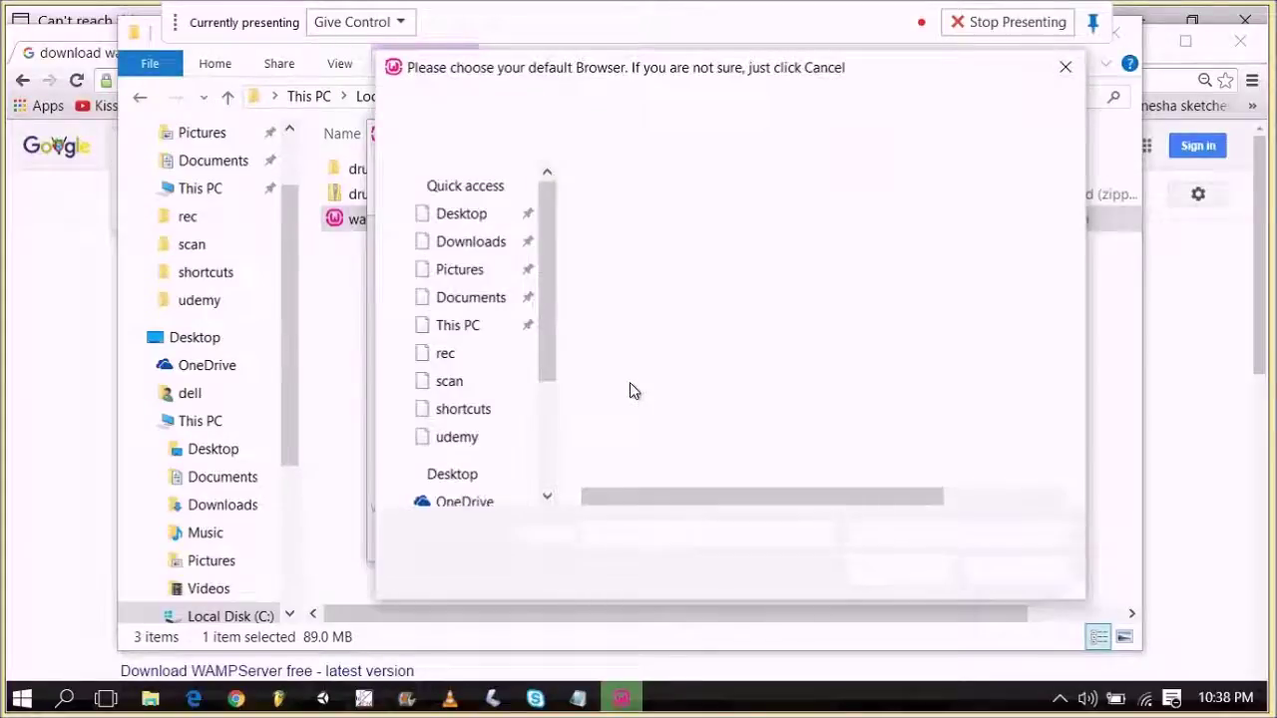
pyautogui.click(915, 577)
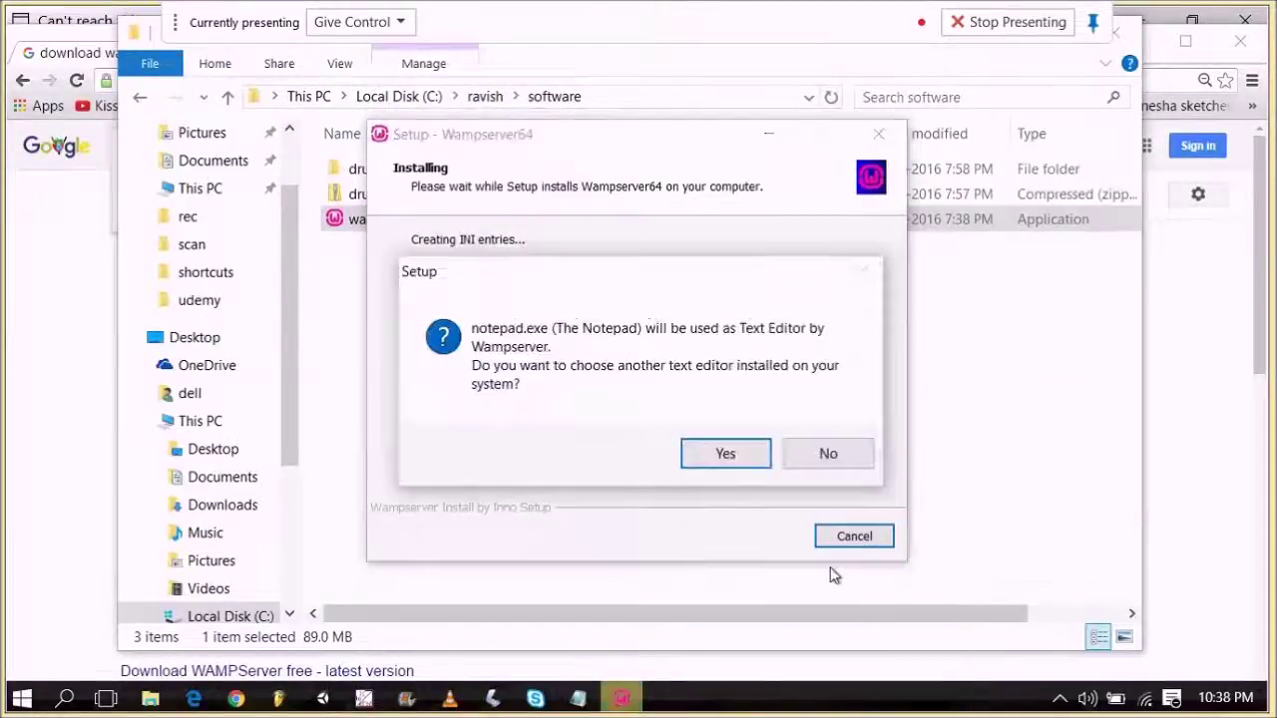
pyautogui.click(726, 454)
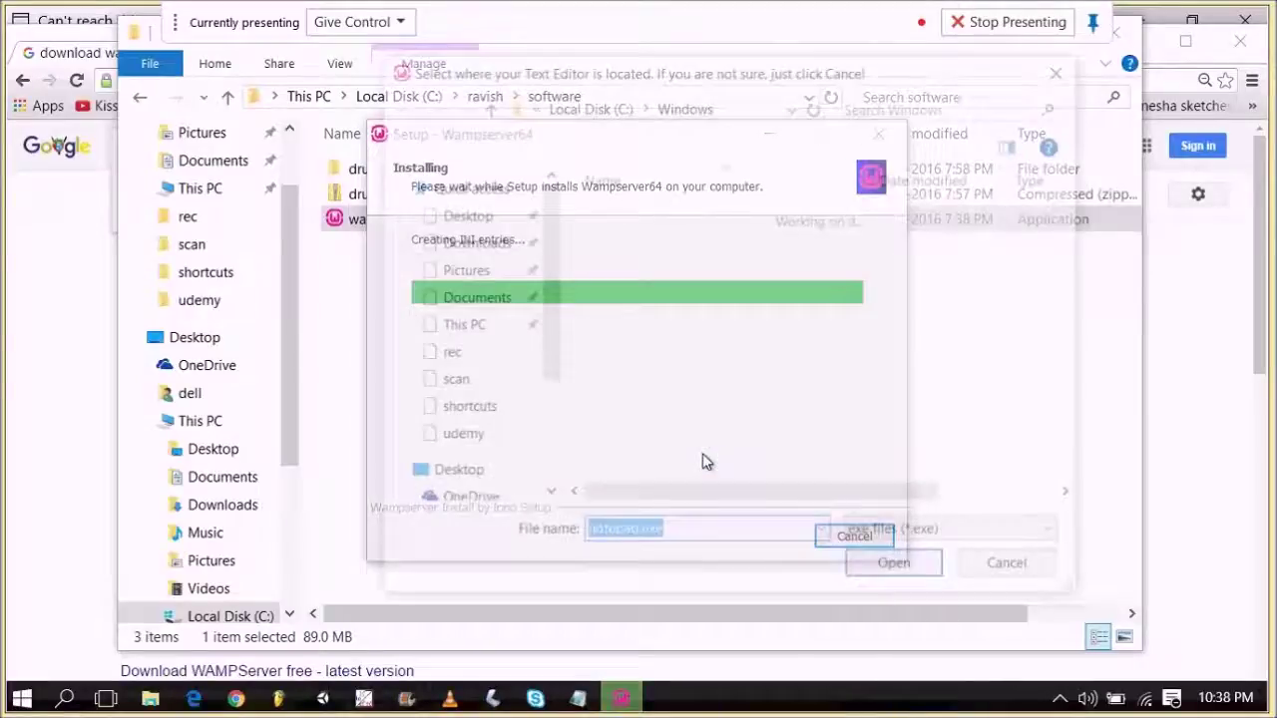
pyautogui.click(883, 577)
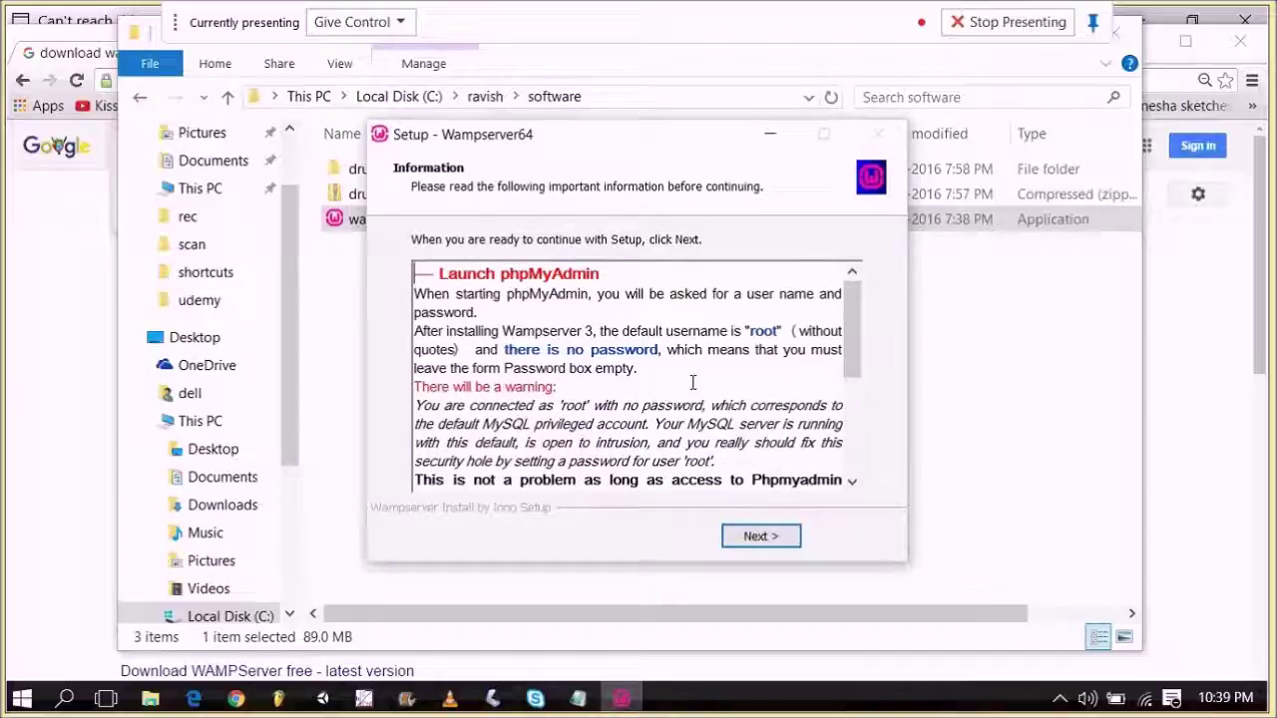
# - Finish the Wampserver64 setup wizard and check the hidden tray icons for the server
pyautogui.click(760, 536)
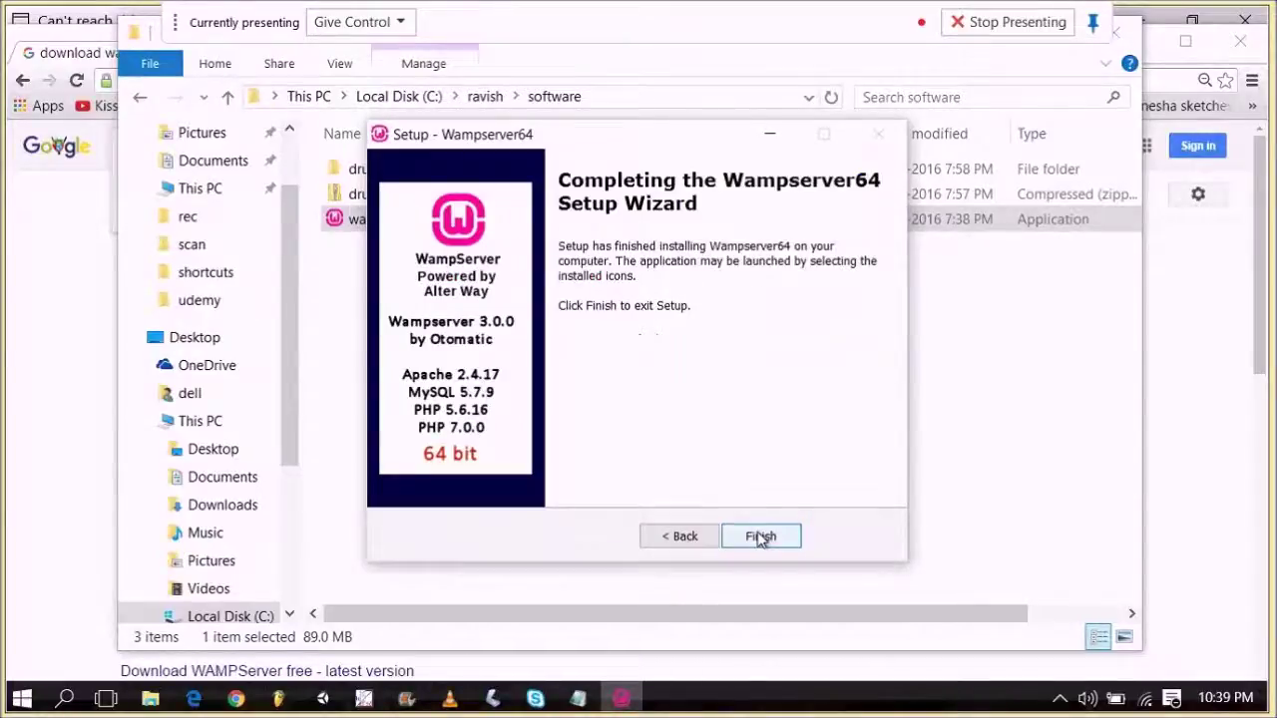
pyautogui.click(758, 537)
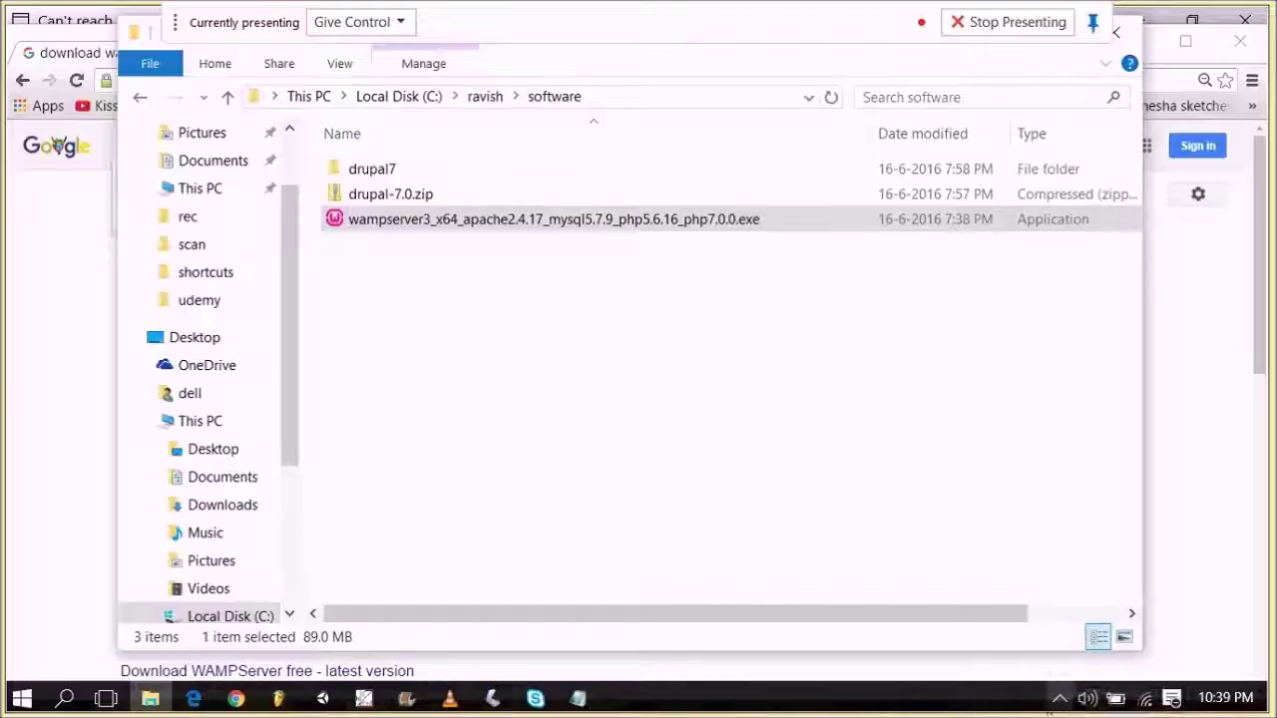
pyautogui.click(1059, 700)
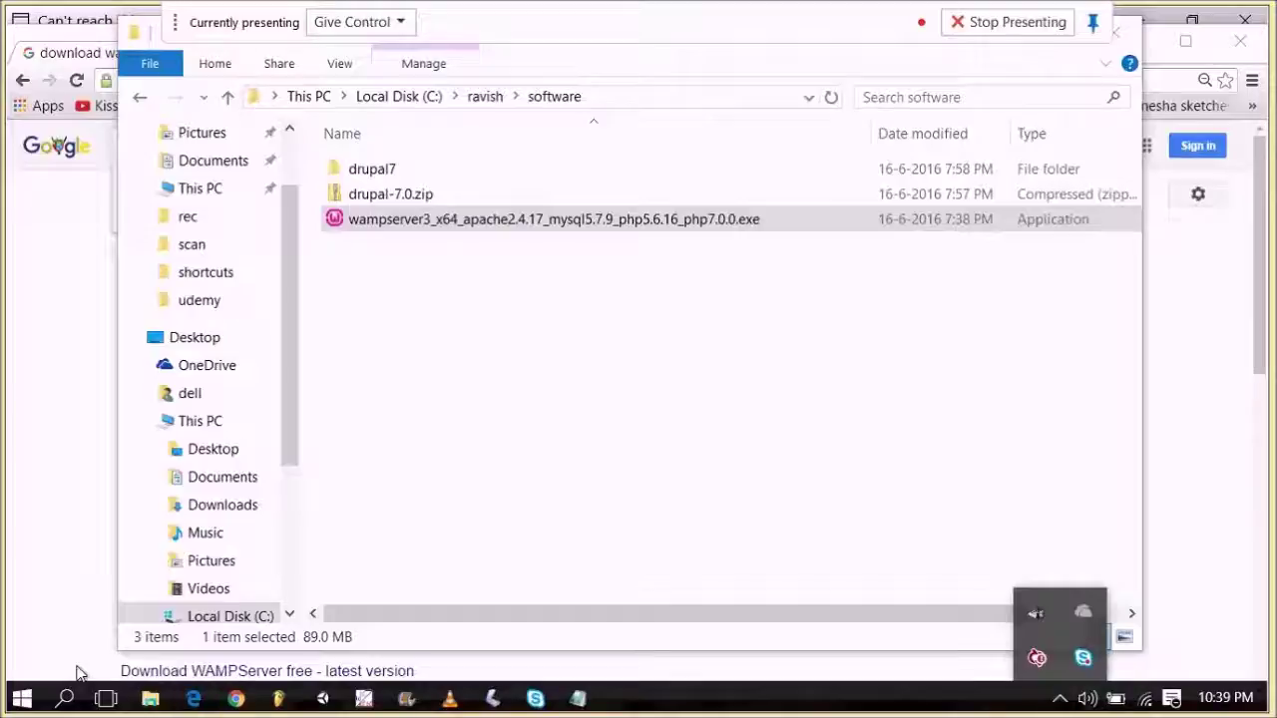
# - Launch Wampserver64 from the Wampserver64 folder among the installed programs, checking the hidden tray icons for the server
pyautogui.click(20, 699)
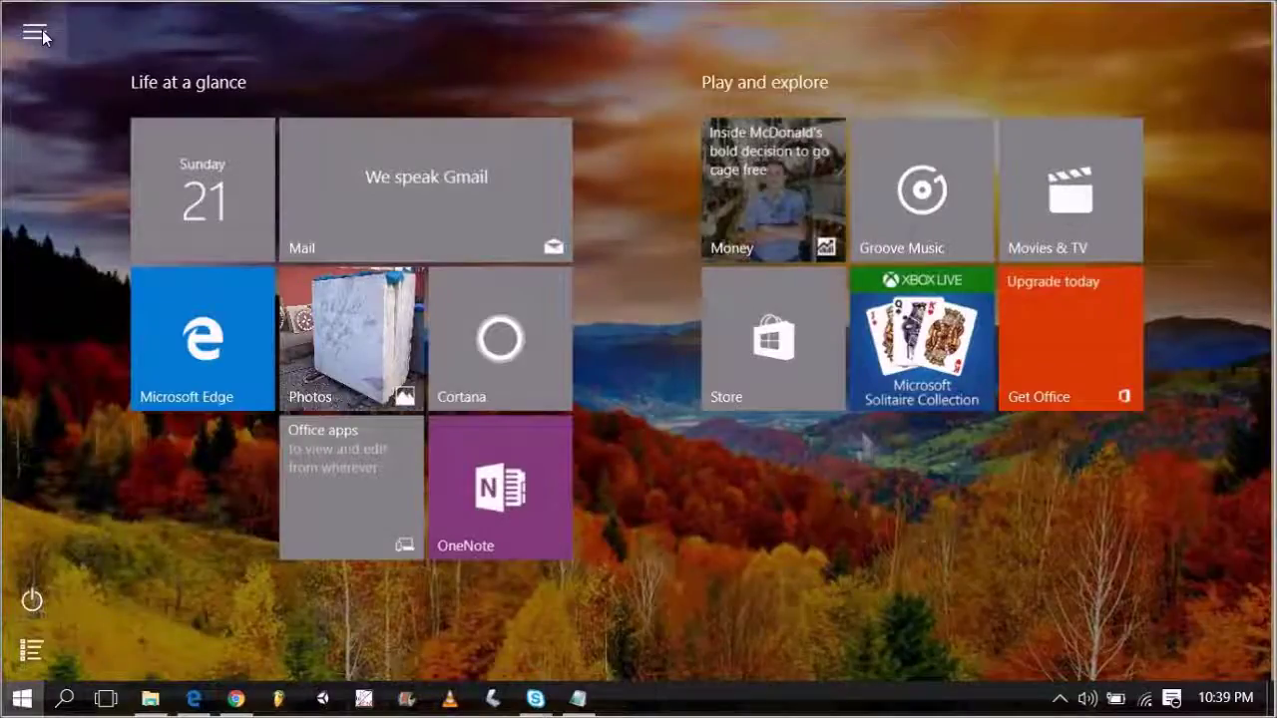
pyautogui.click(42, 30)
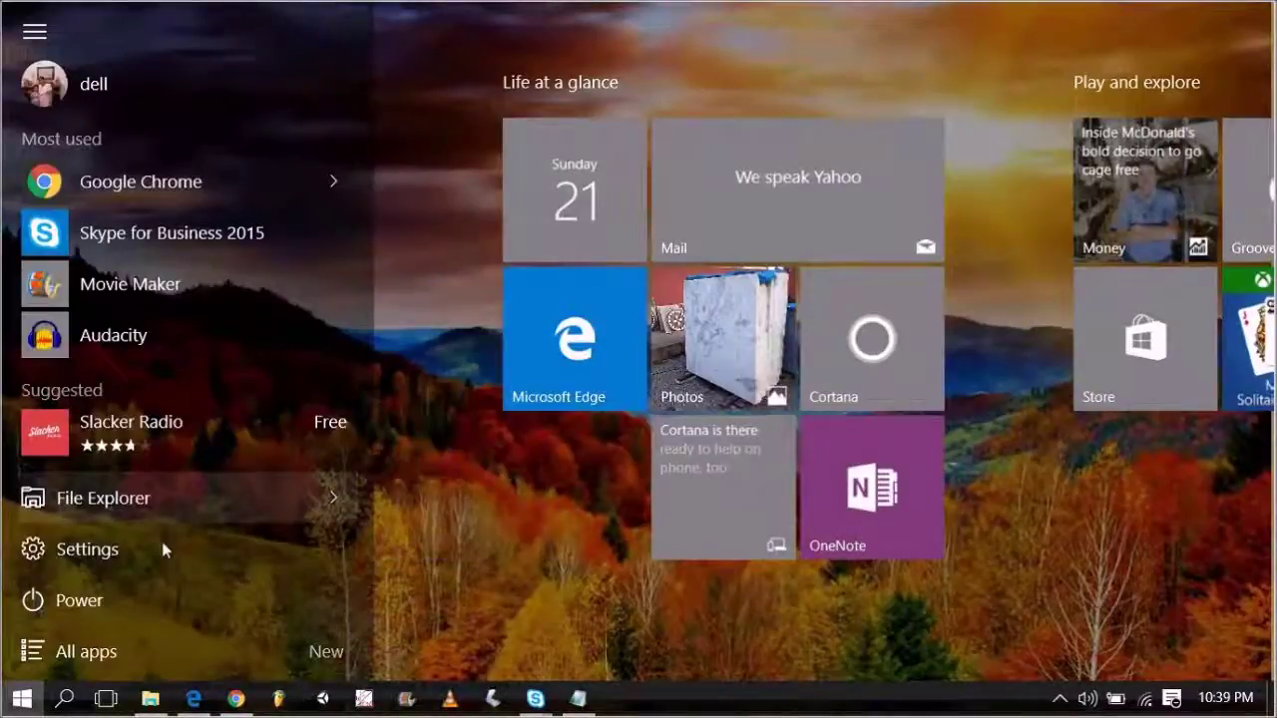
pyautogui.click(86, 651)
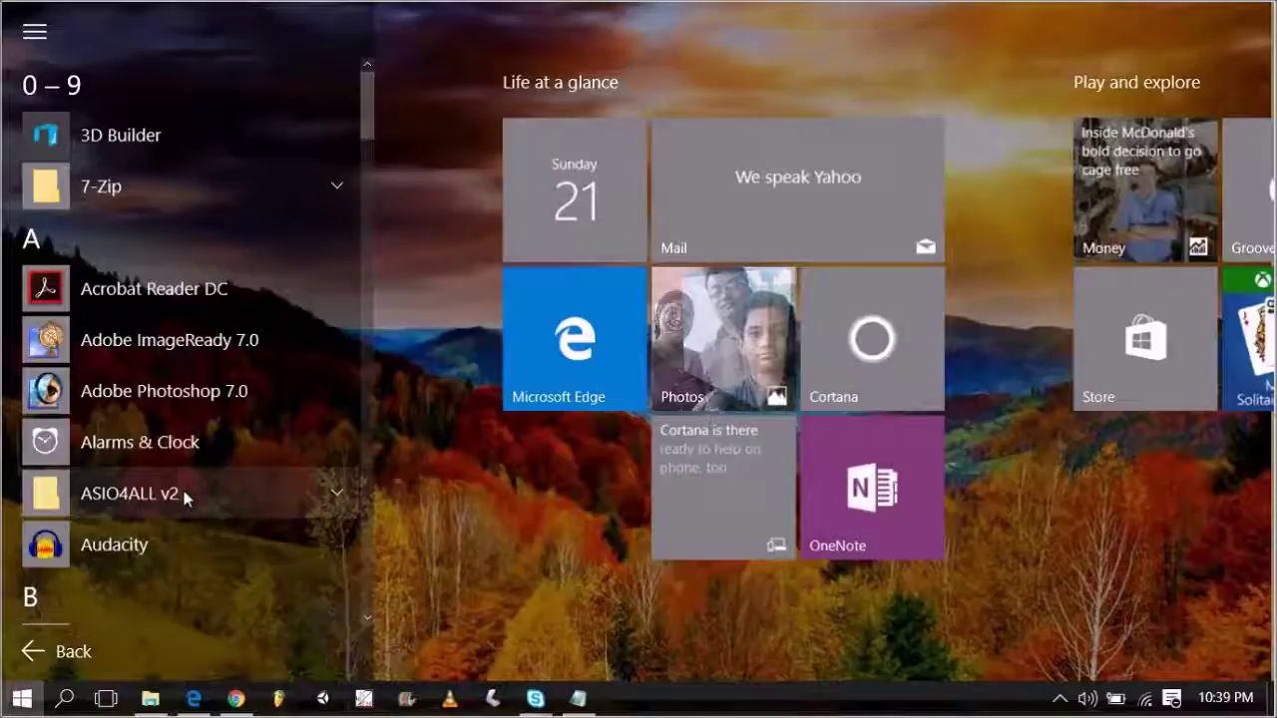
pyautogui.scroll(-20, 184, 499)
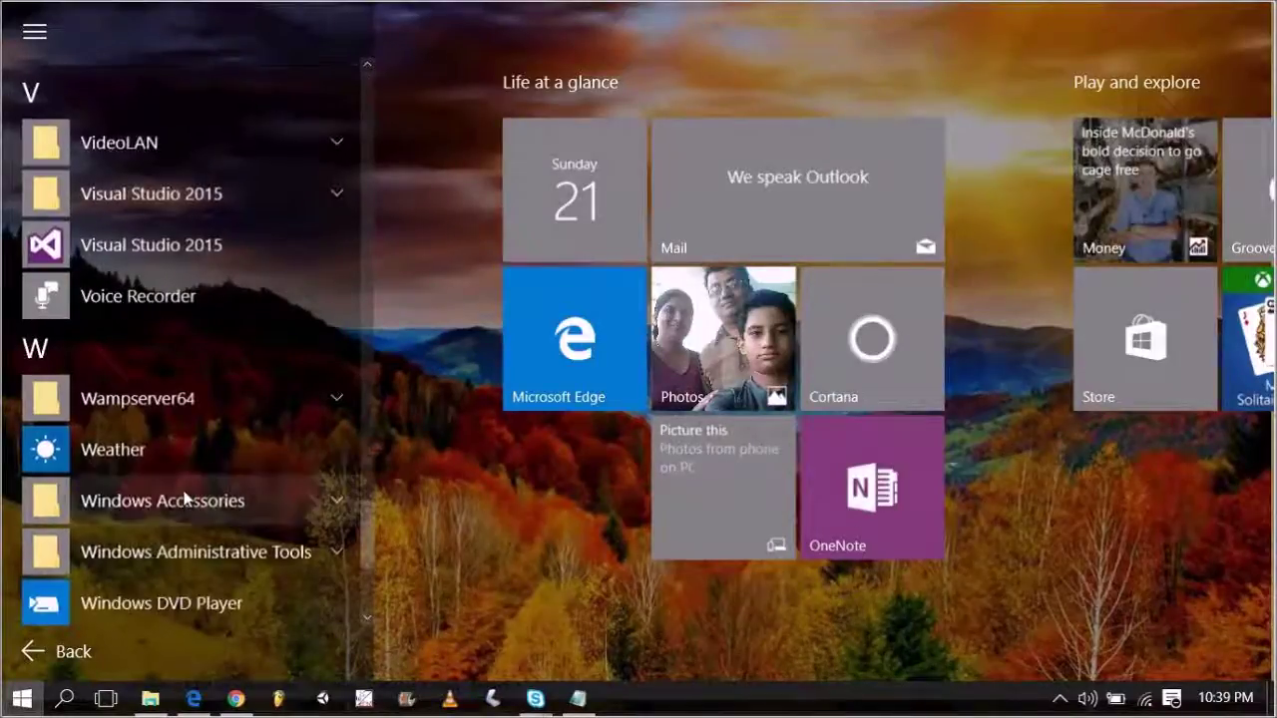
pyautogui.click(167, 398)
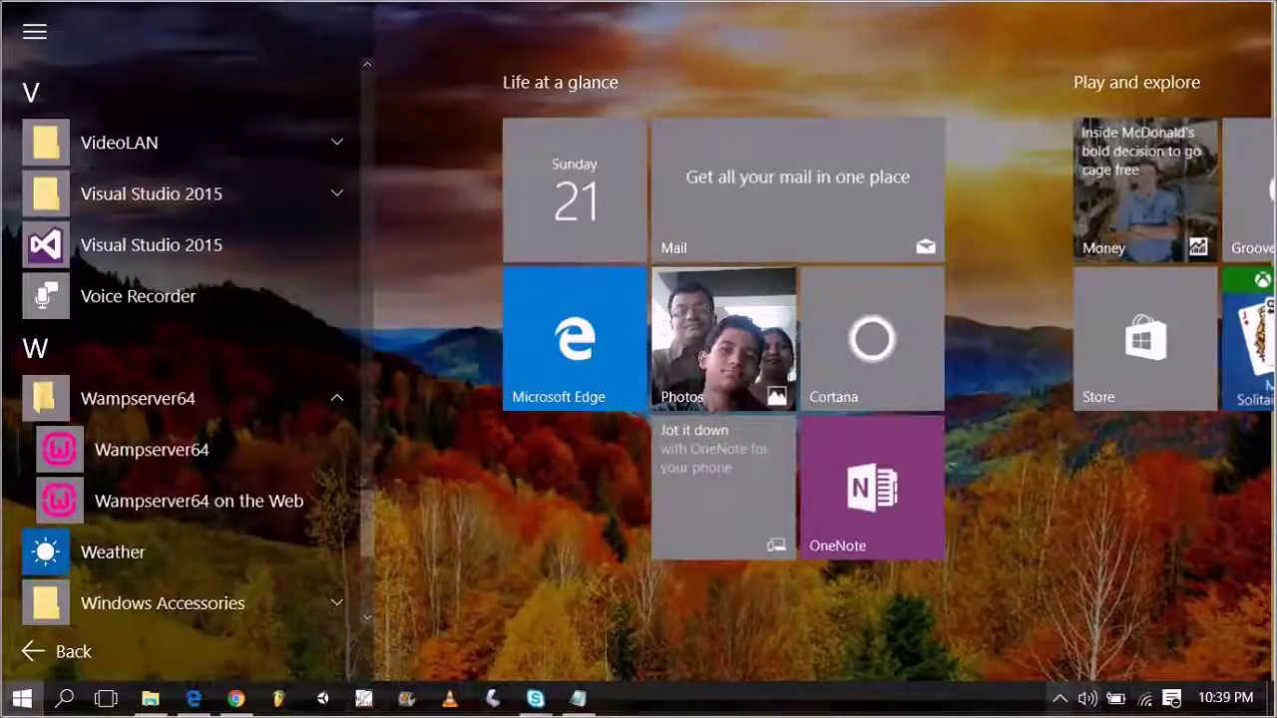
pyautogui.click(1059, 698)
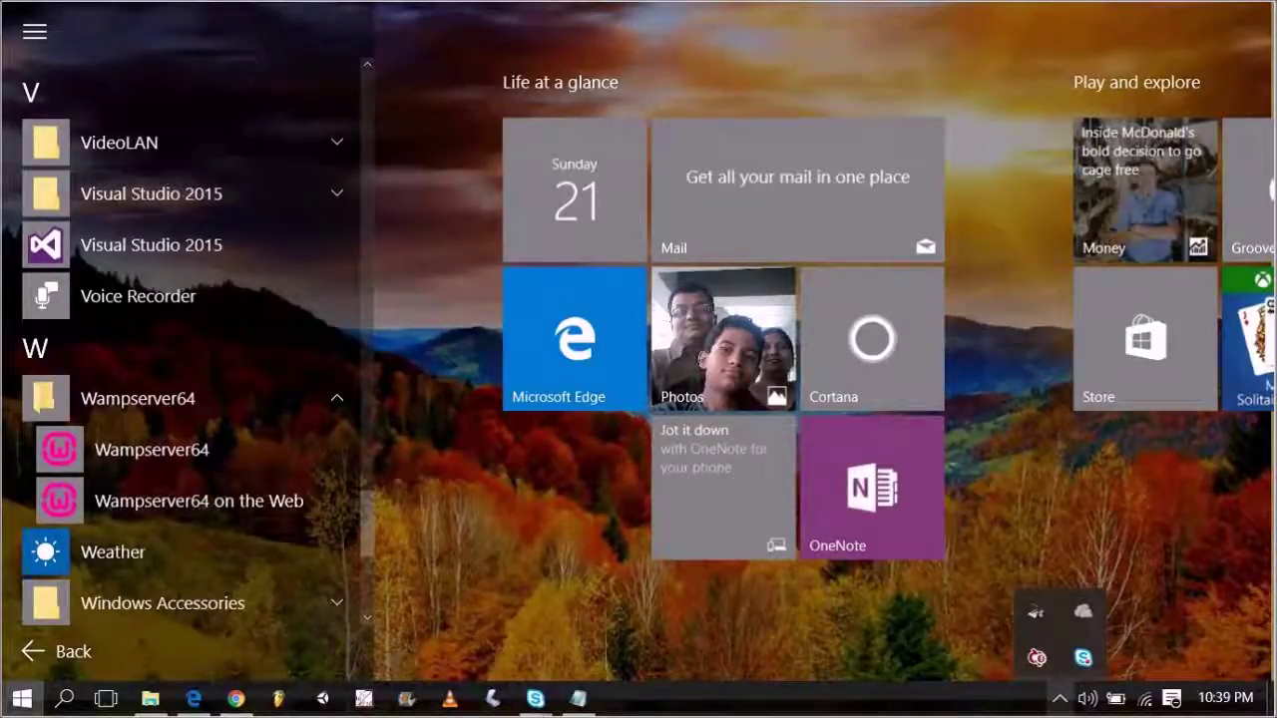
pyautogui.rightClick(131, 452)
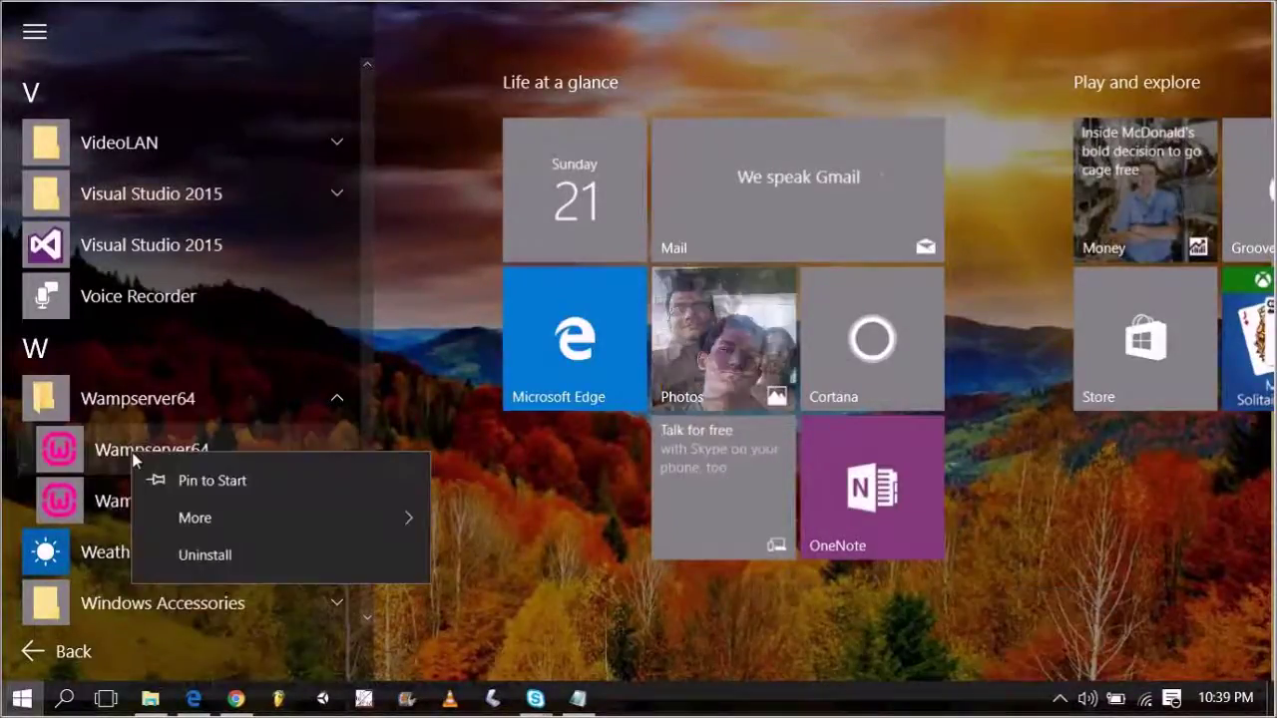
pyautogui.click(50, 454)
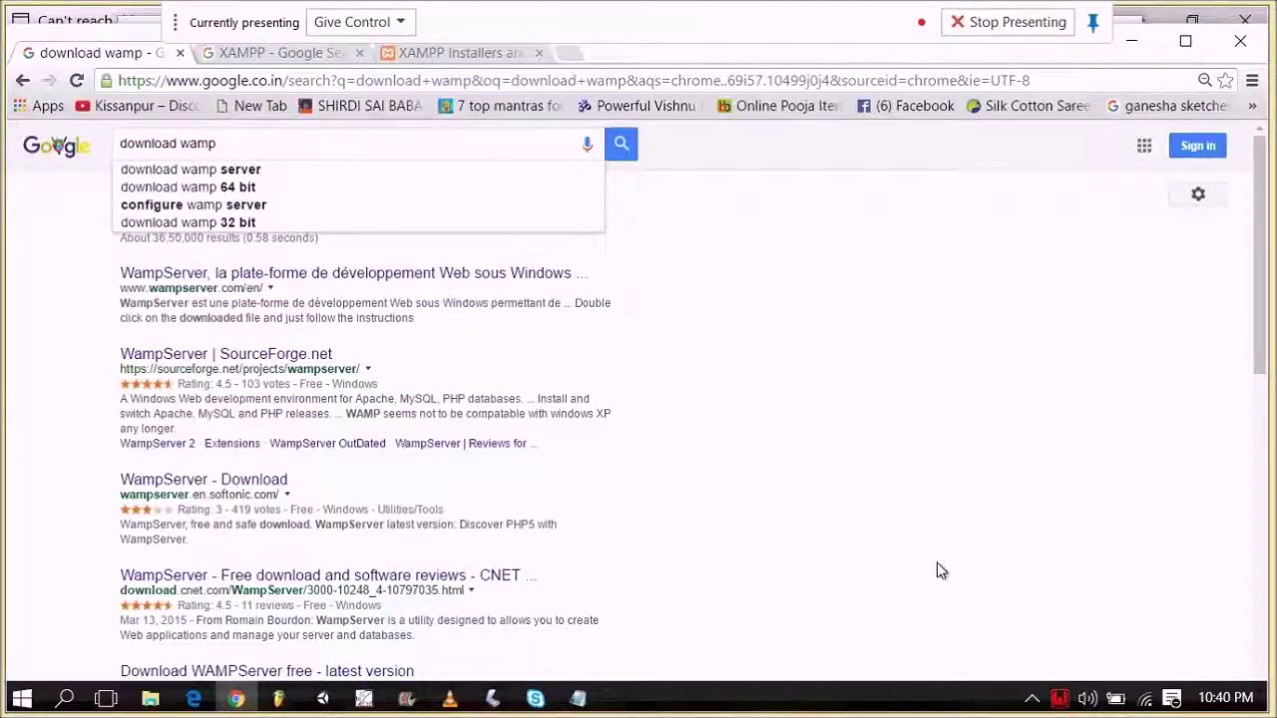
# - Look over Wampserver's Apache options and PHP versions, and open the php.ini configuration file
pyautogui.click(1061, 703)
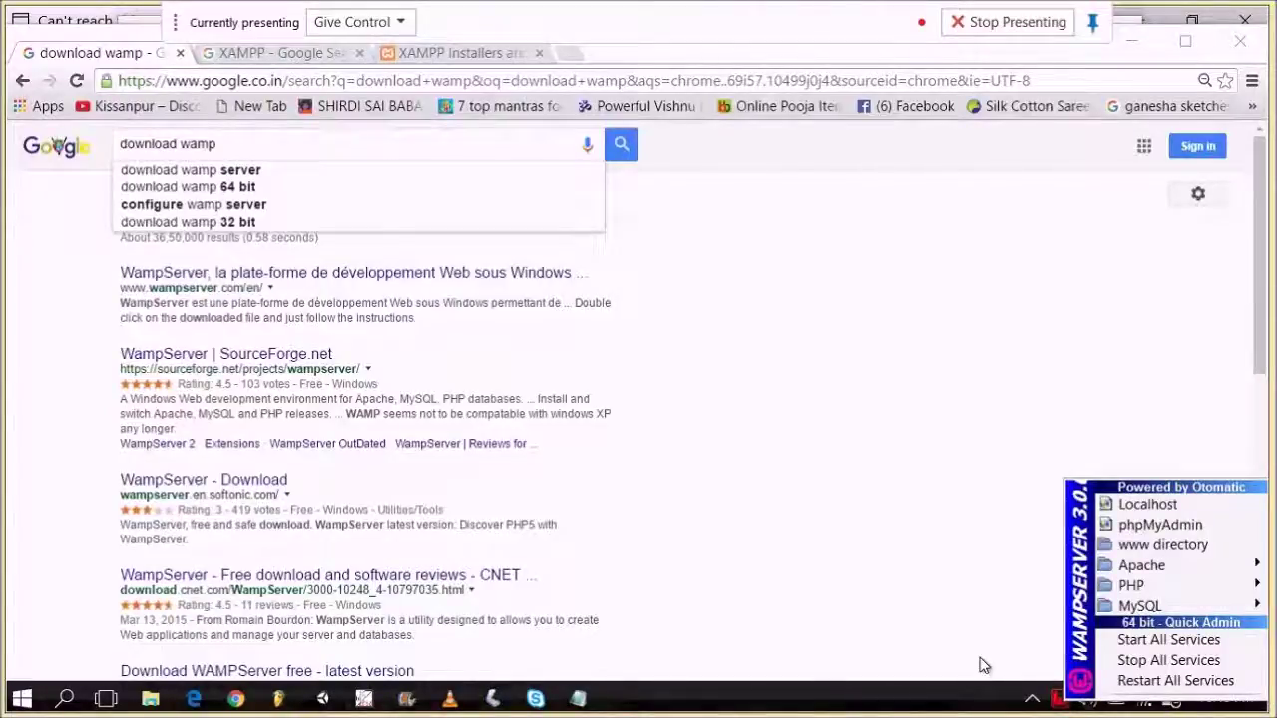
pyautogui.moveTo(1172, 595)
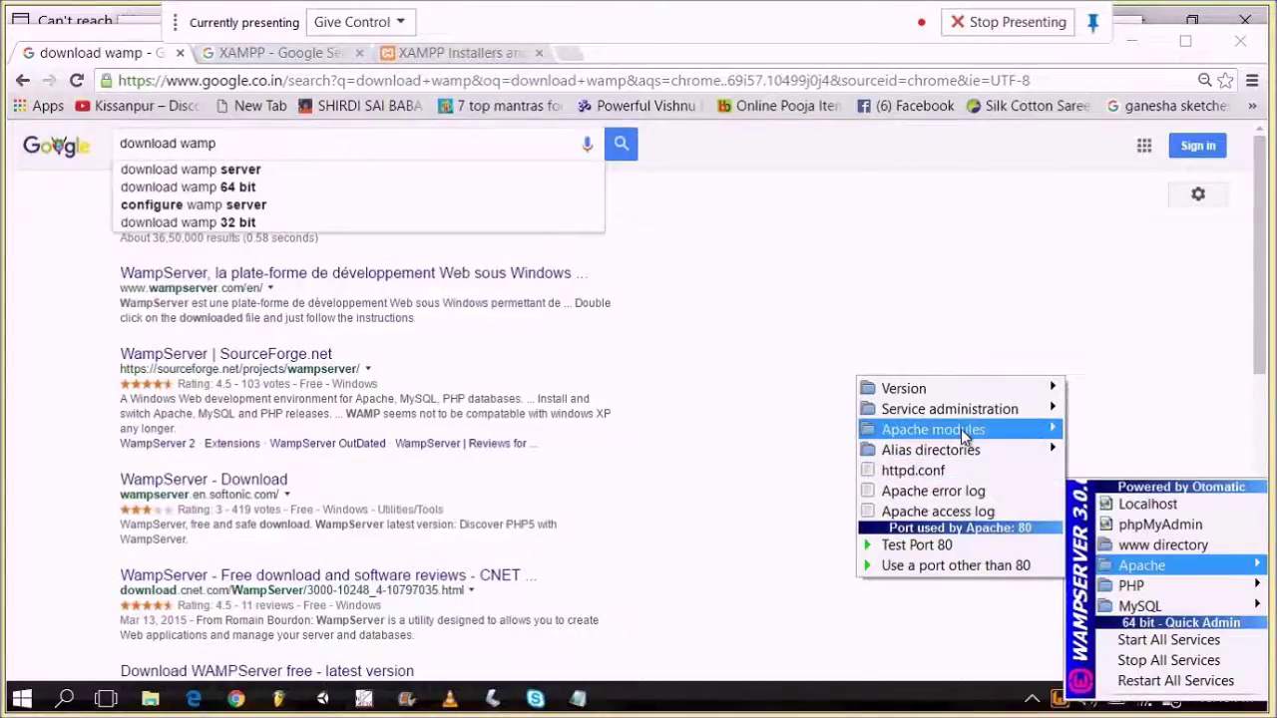
pyautogui.moveTo(961, 429)
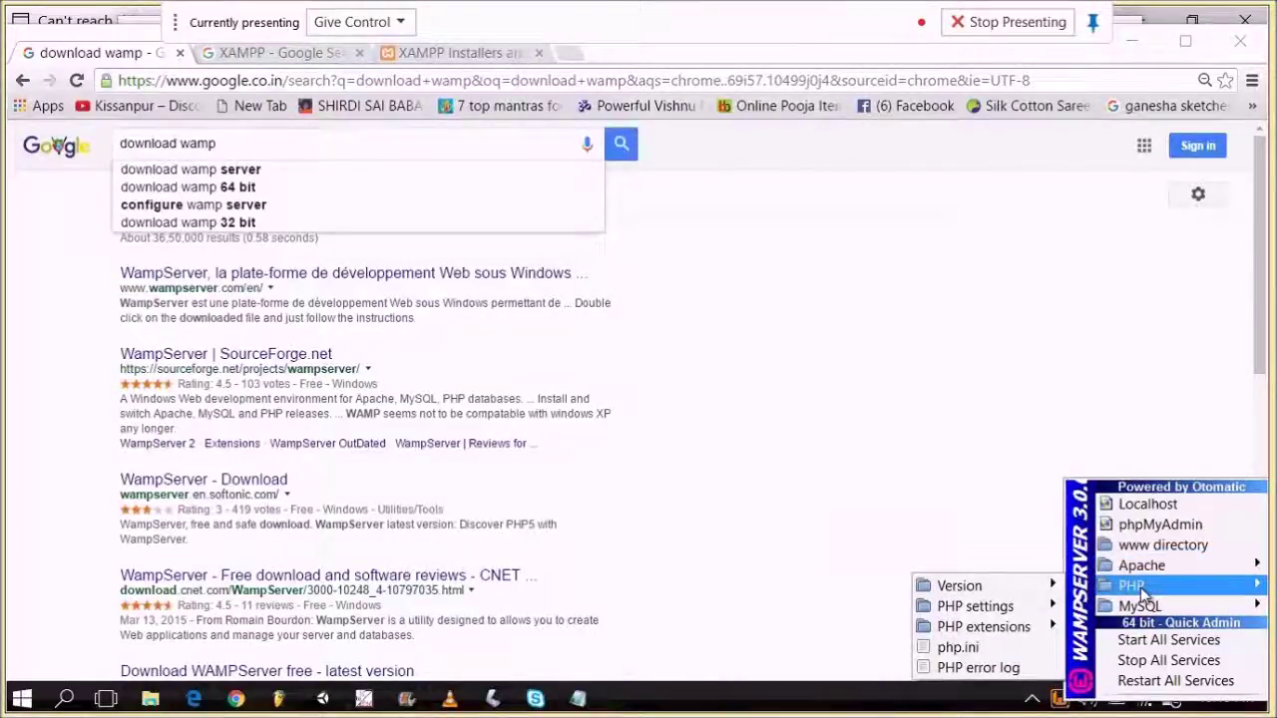
pyautogui.moveTo(985, 590)
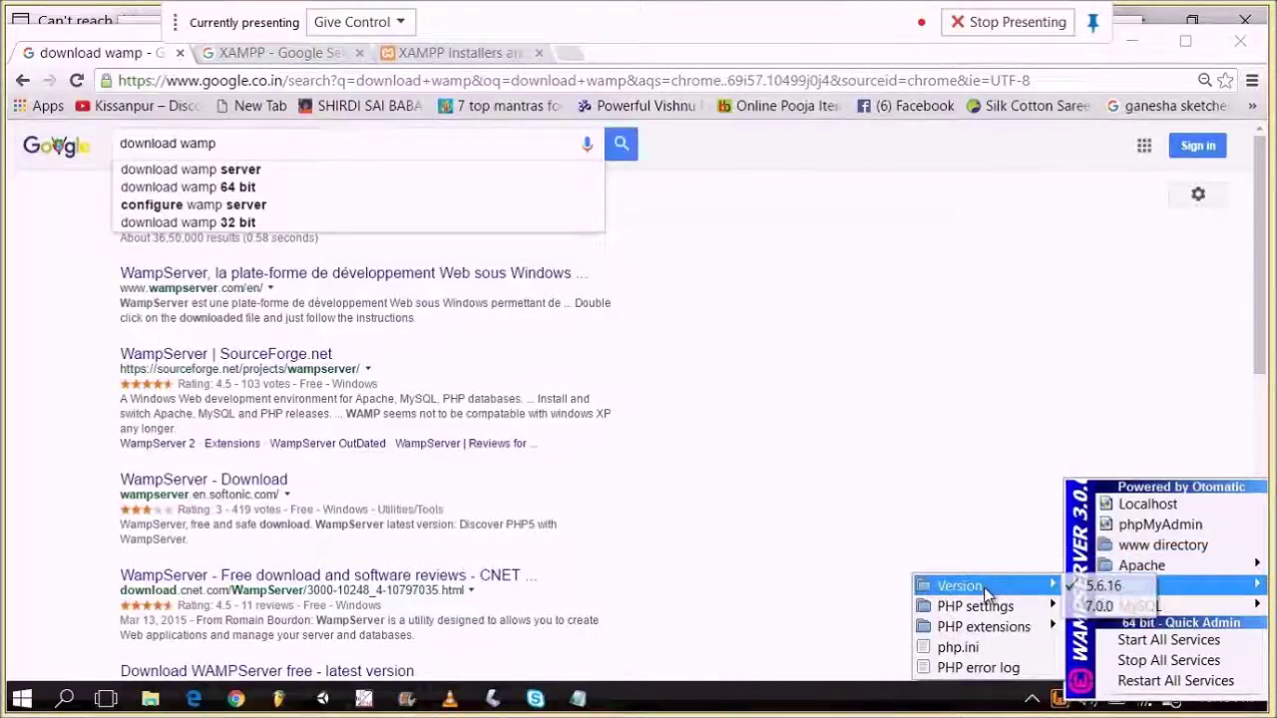
pyautogui.click(959, 644)
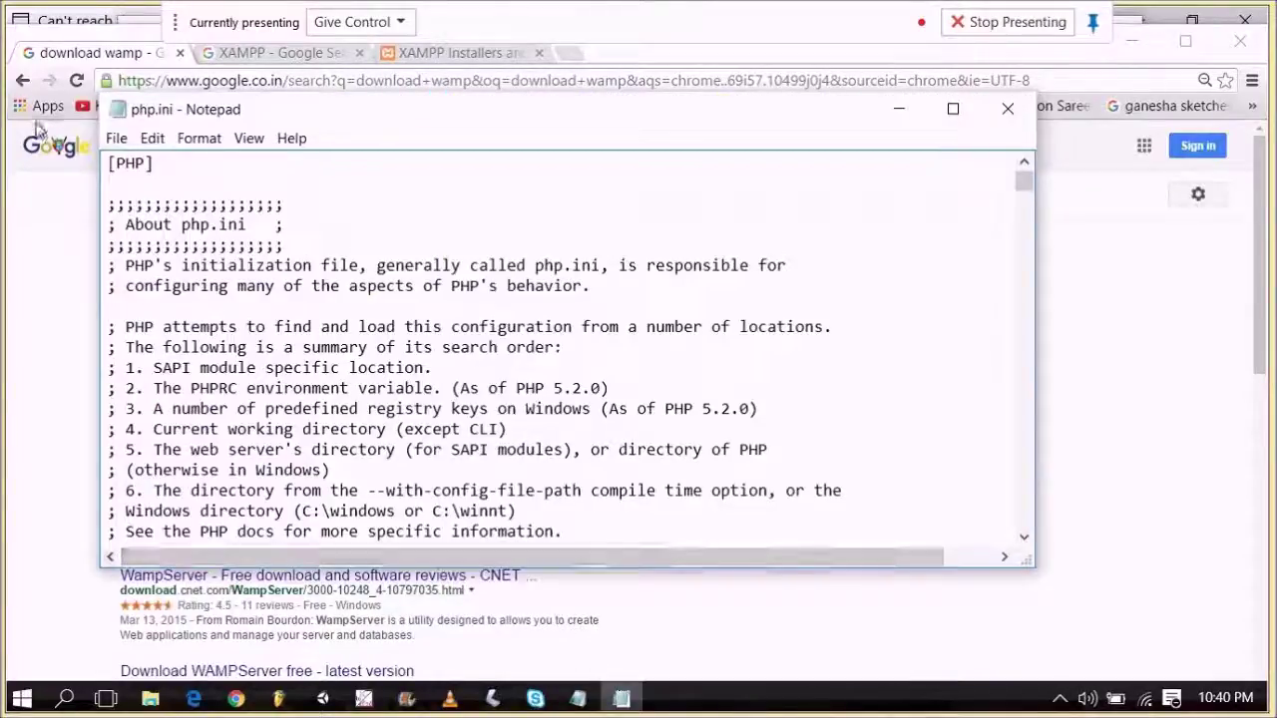
# - Highlight the [PHP] heading and skim the introductory comments at the beginning of php.ini
pyautogui.moveTo(155, 163); pyautogui.dragTo(80, 165)
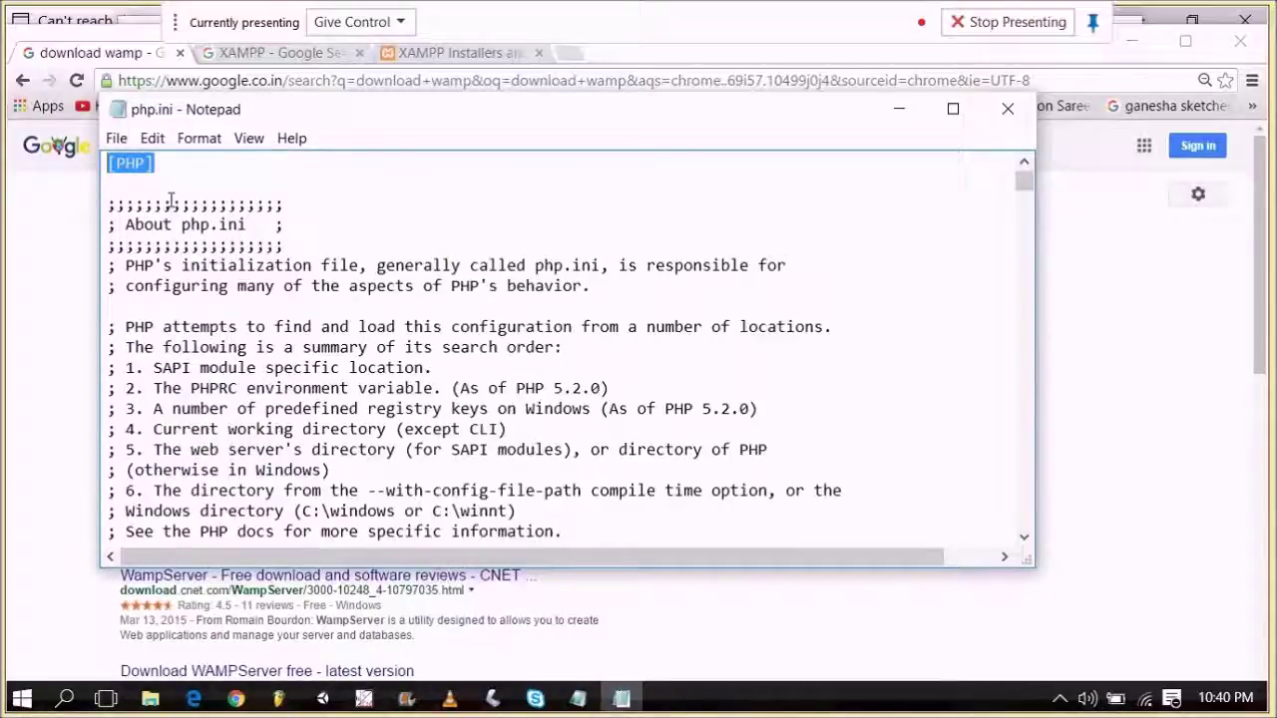
pyautogui.scroll(-20, 176, 265)
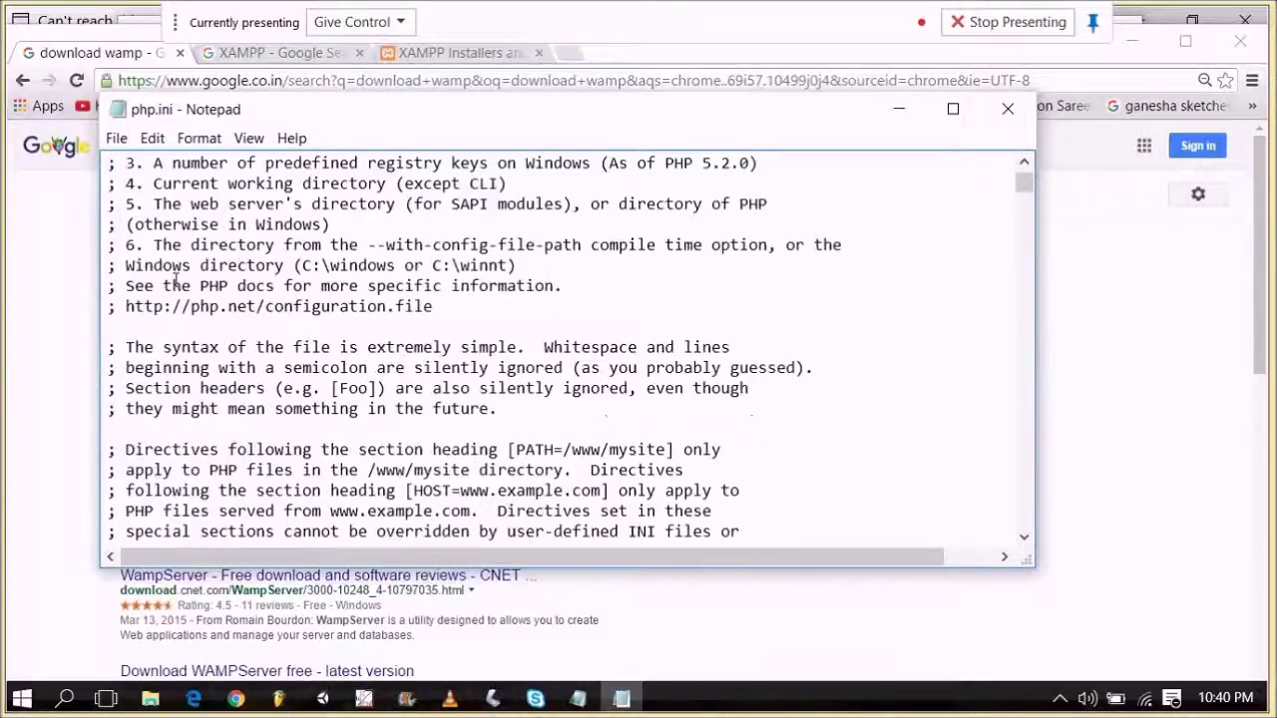
pyautogui.scroll(-4, 176, 279)
pyautogui.scroll(-7, 175, 279)
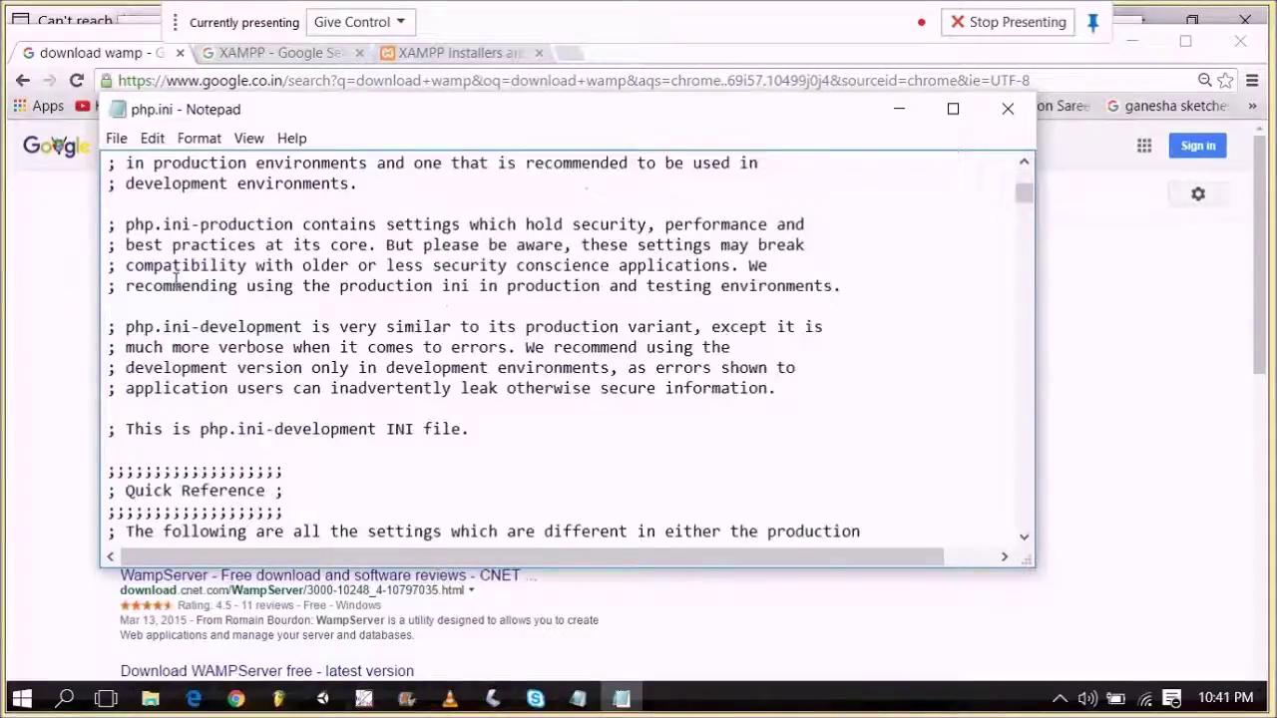
pyautogui.scroll(4, 175, 280)
pyautogui.scroll(8, 175, 279)
pyautogui.scroll(19, 175, 283)
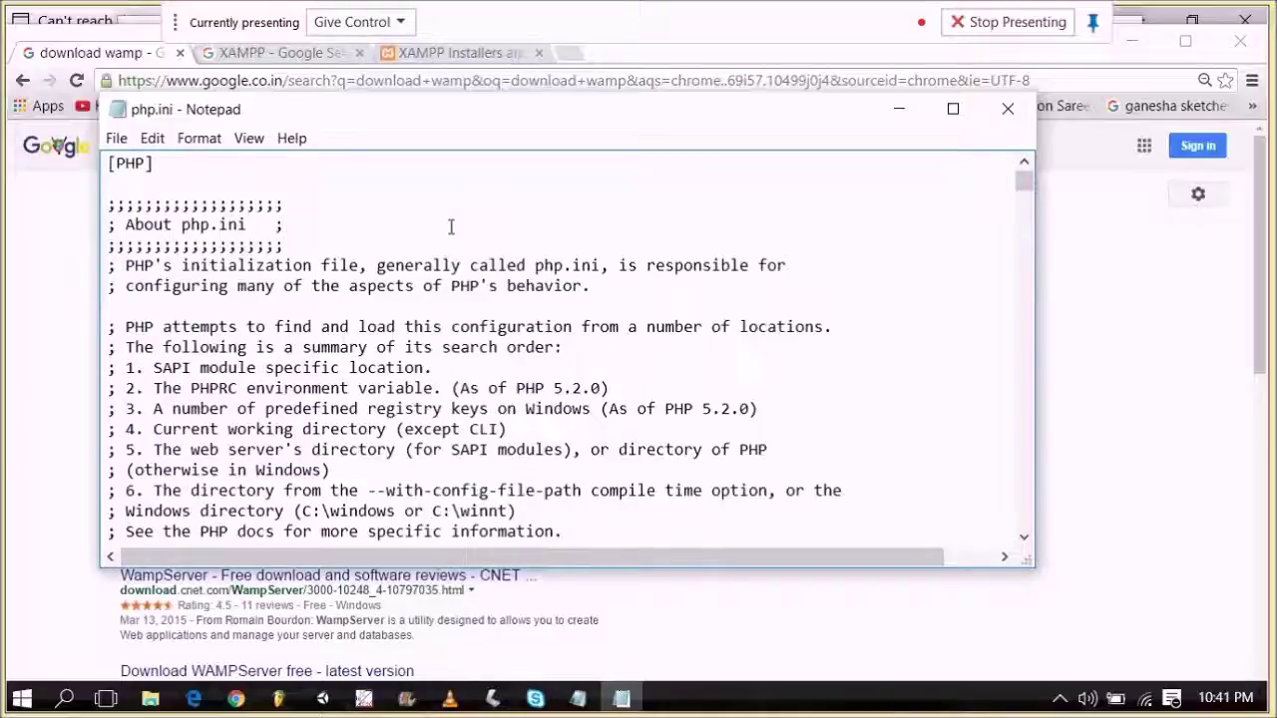
# - Search php.ini for "[MY" and select the [MySQL] section heading
pyautogui.hotkey('ctrl', 'f')
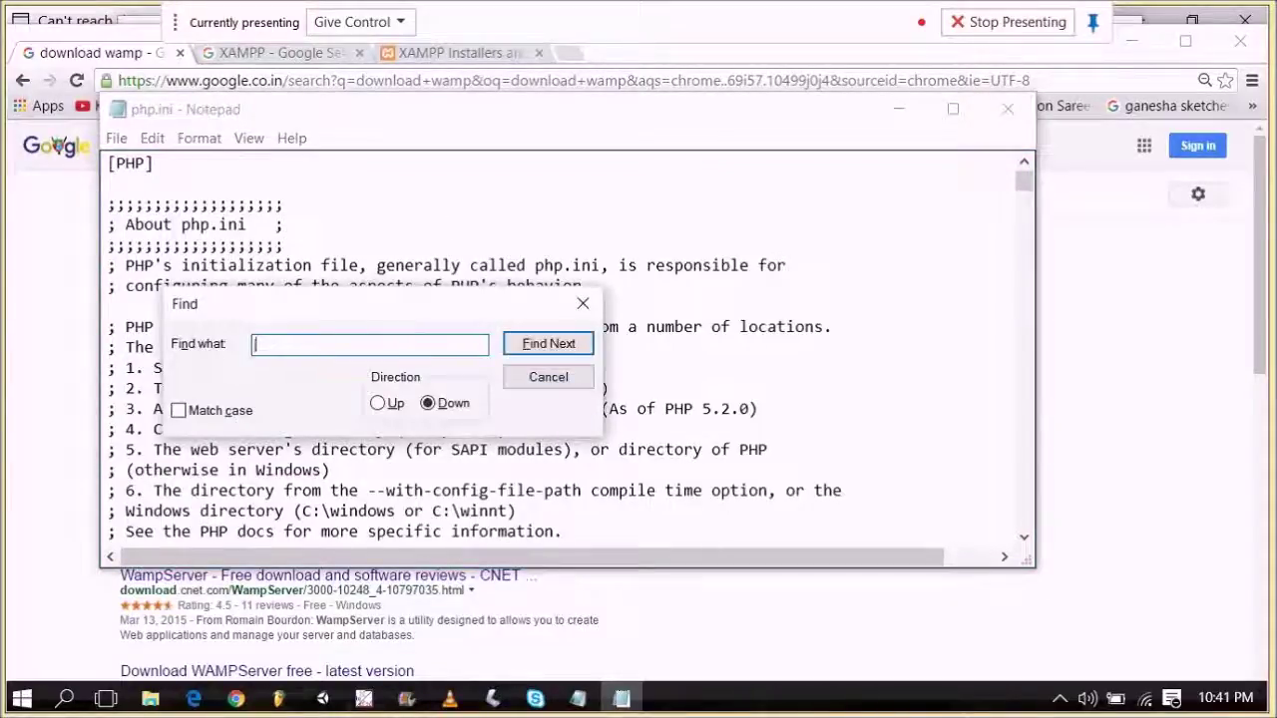
pyautogui.write('[MY')
pyautogui.press('Return')
pyautogui.press('Escape')
pyautogui.scroll(-1, 383, 163)
pyautogui.scroll(-2, 383, 162)
pyautogui.click(199, 346)
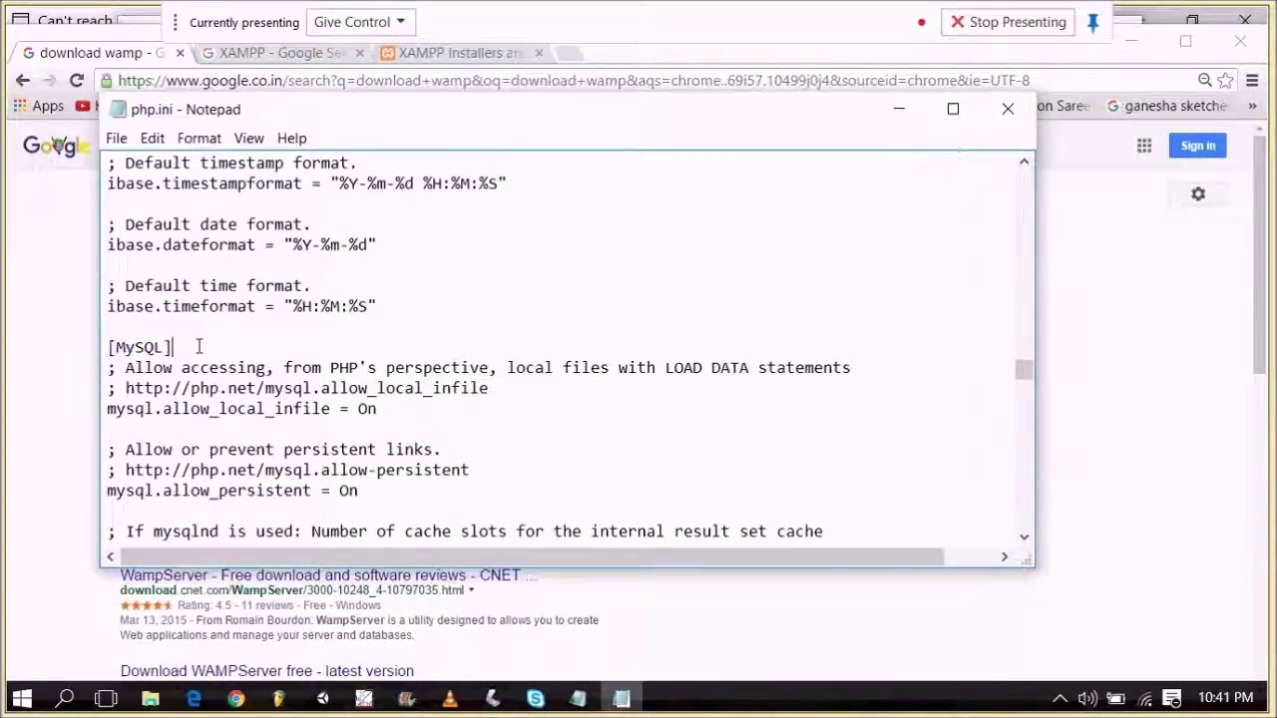
pyautogui.doubleClick(198, 346)
# - Review the MySQL connection settings in the maximized php.ini window, and highlight the [MySQL] heading again
pyautogui.scroll(-5, 230, 379)
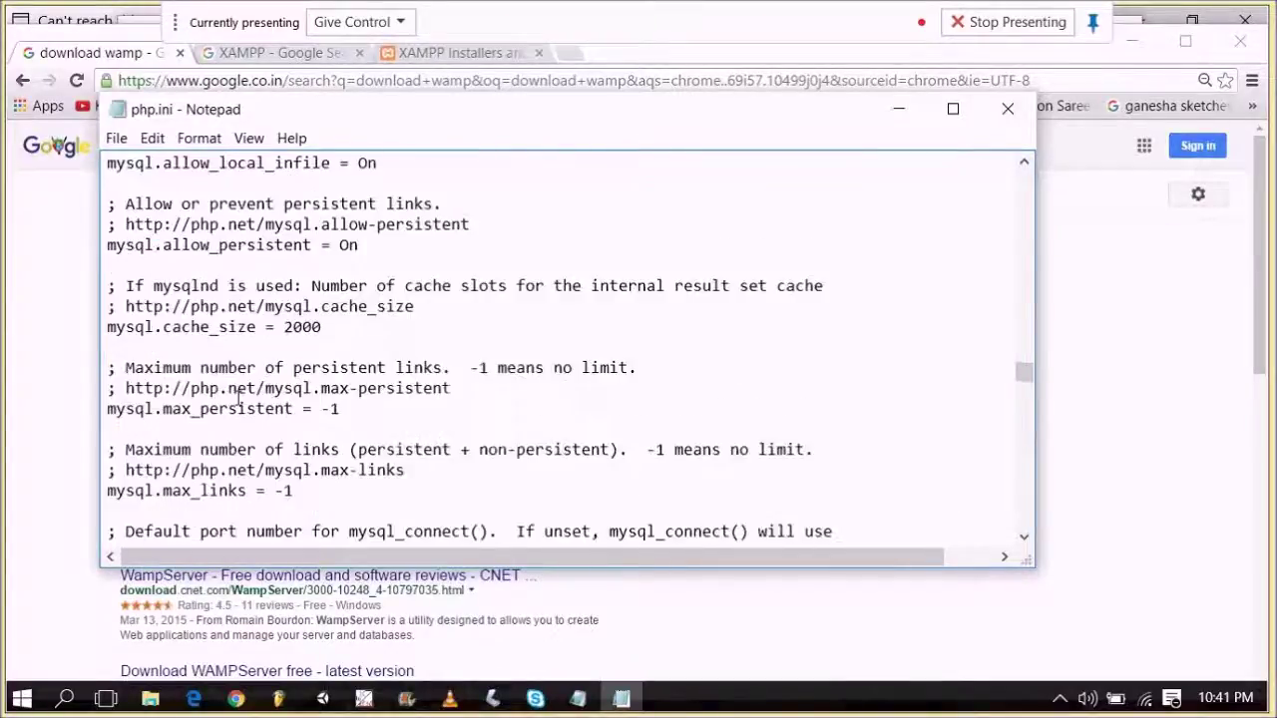
pyautogui.scroll(-2, 260, 419)
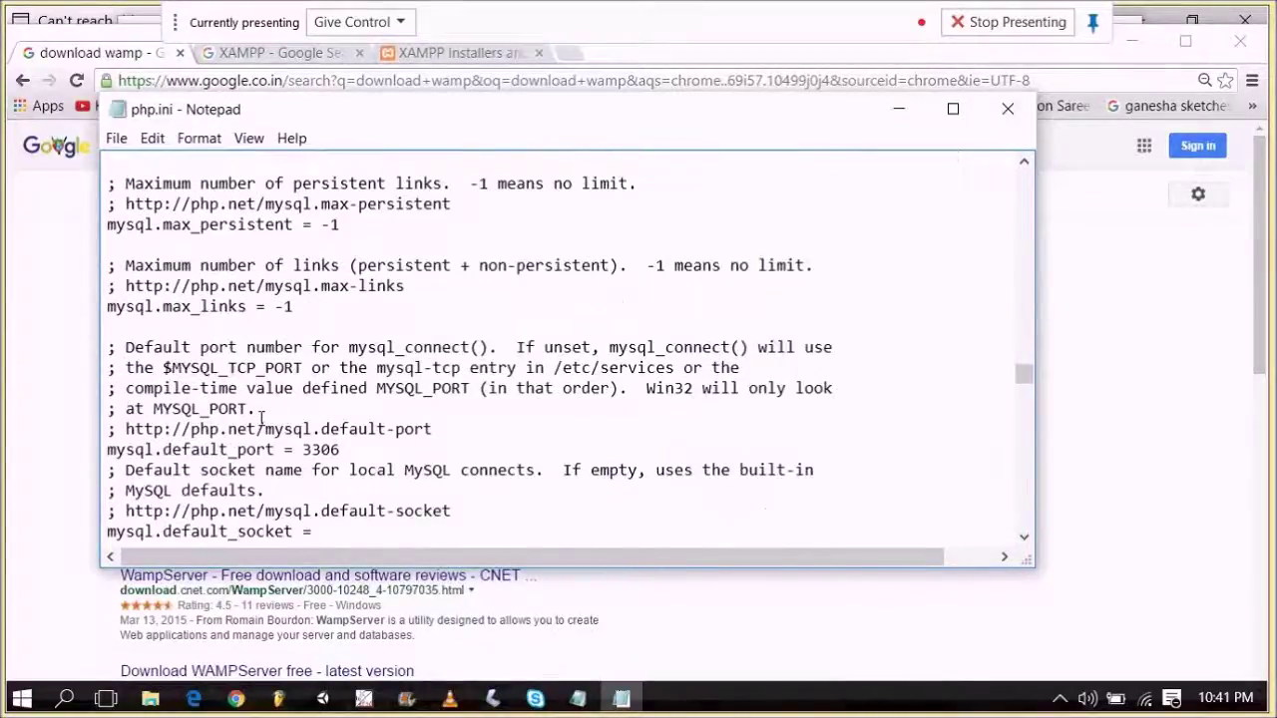
pyautogui.scroll(-2, 261, 419)
pyautogui.scroll(-2, 260, 419)
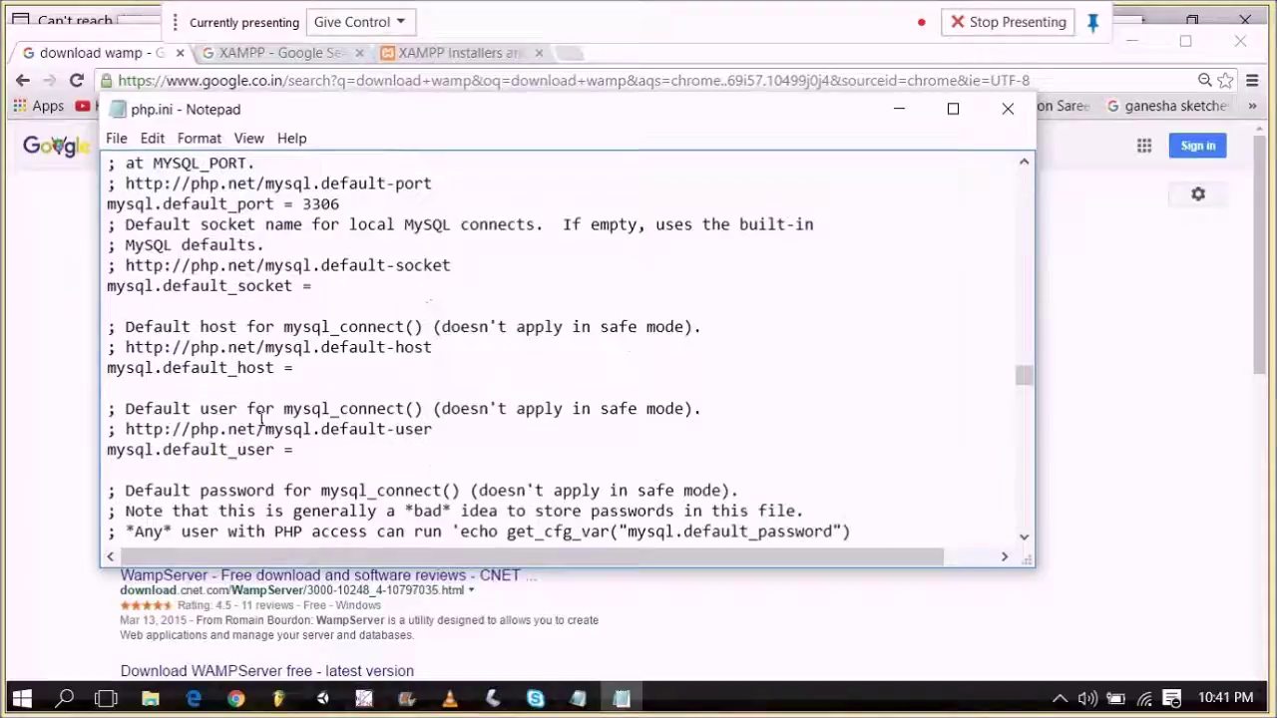
pyautogui.click(952, 108)
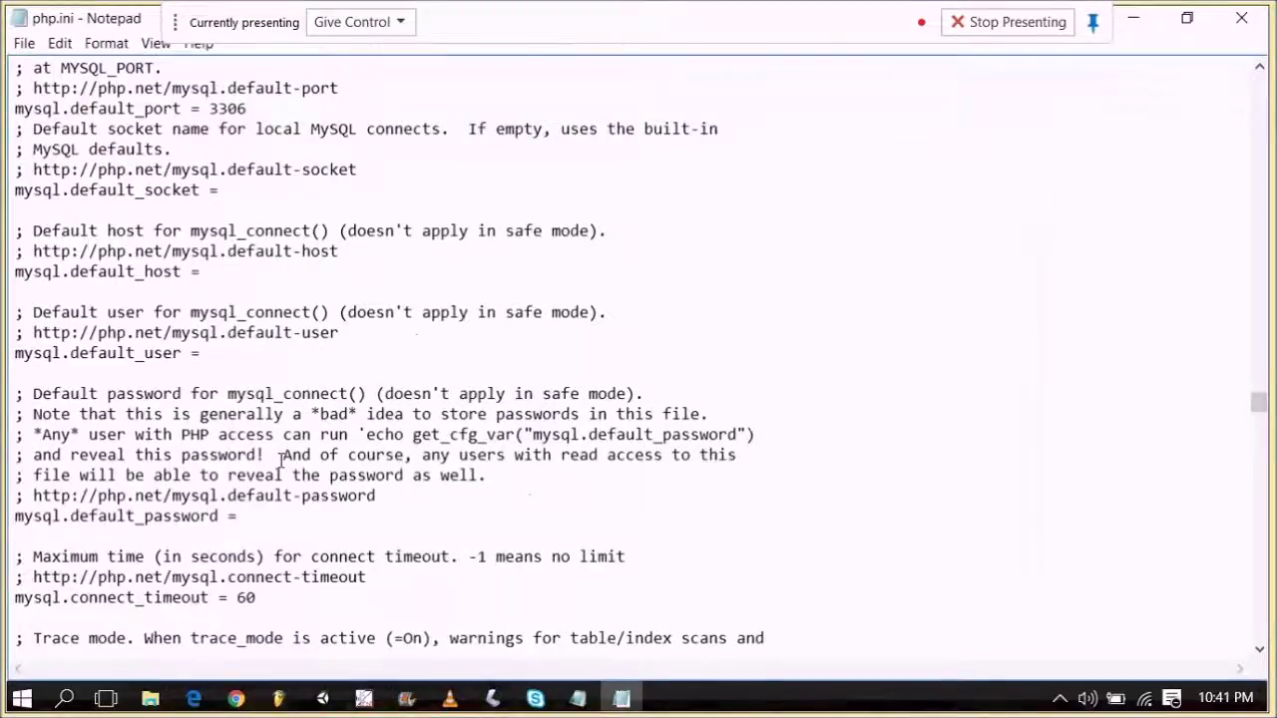
pyautogui.scroll(2, 249, 399)
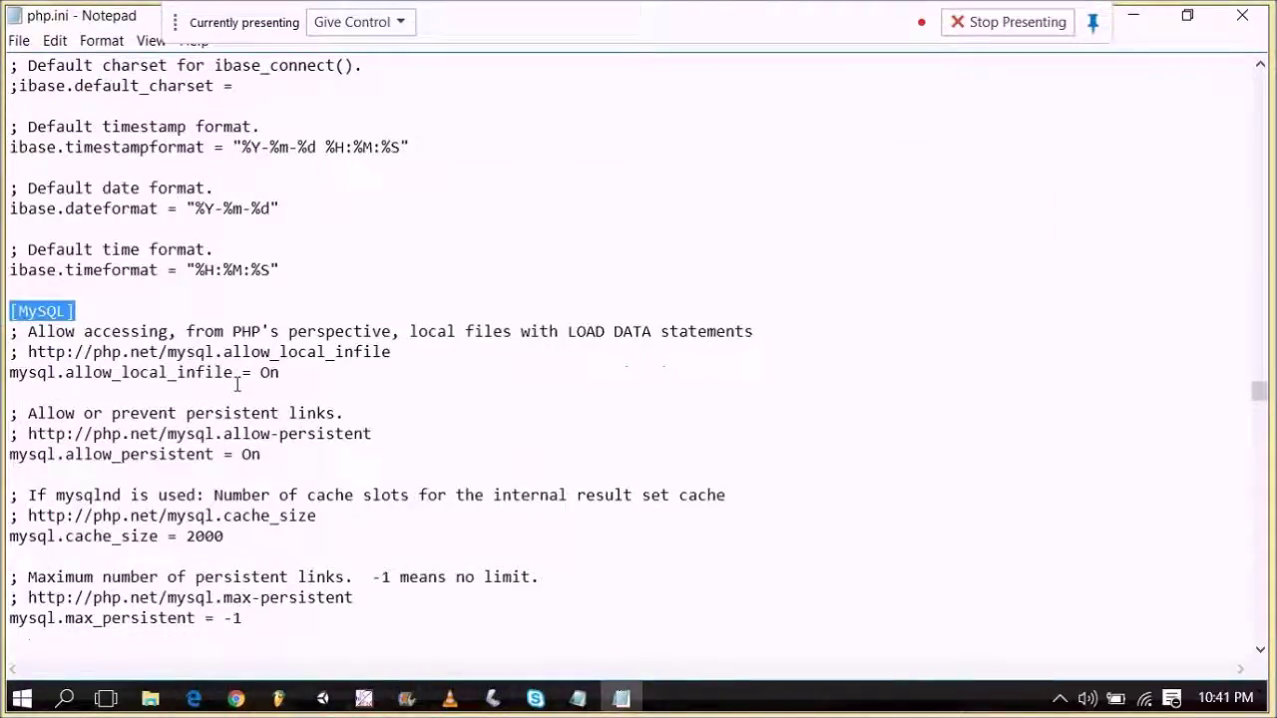
pyautogui.click(103, 307)
pyautogui.moveTo(103, 307); pyautogui.dragTo(12, 307)
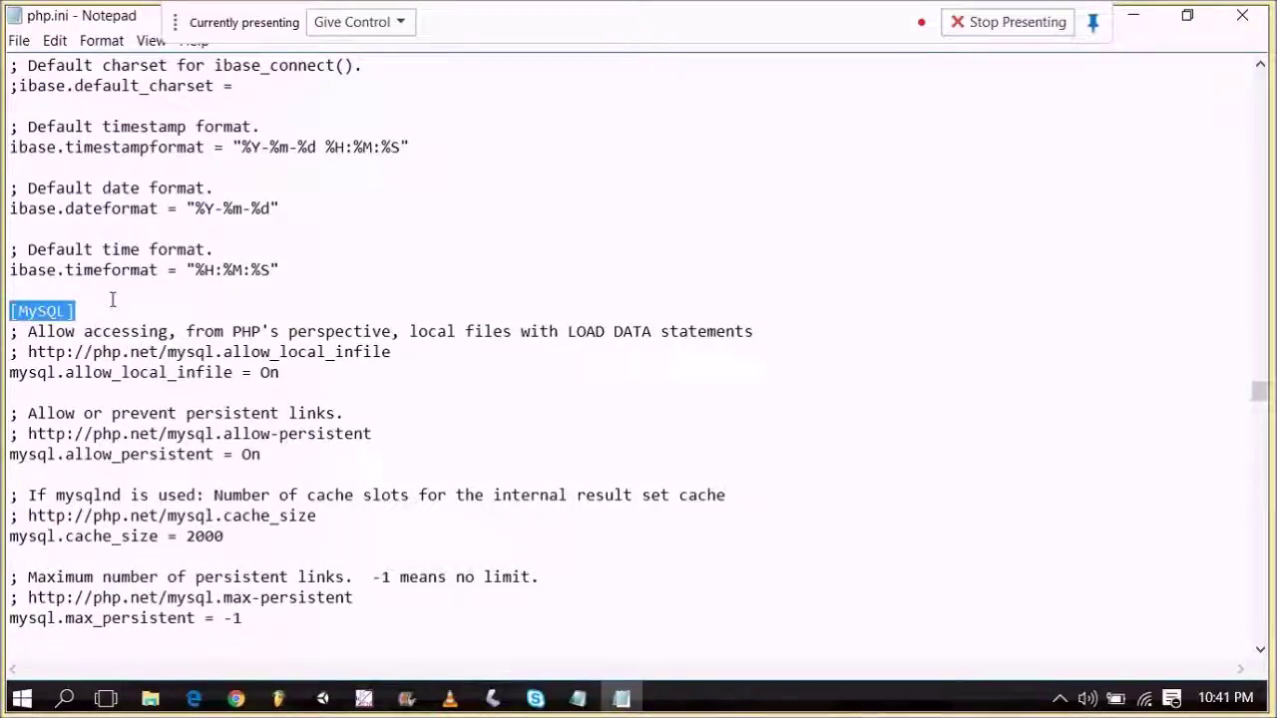
# - Examine the settings around the [MySQL] heading and highlight the mysql.cache_size line
pyautogui.scroll(3, 267, 205)
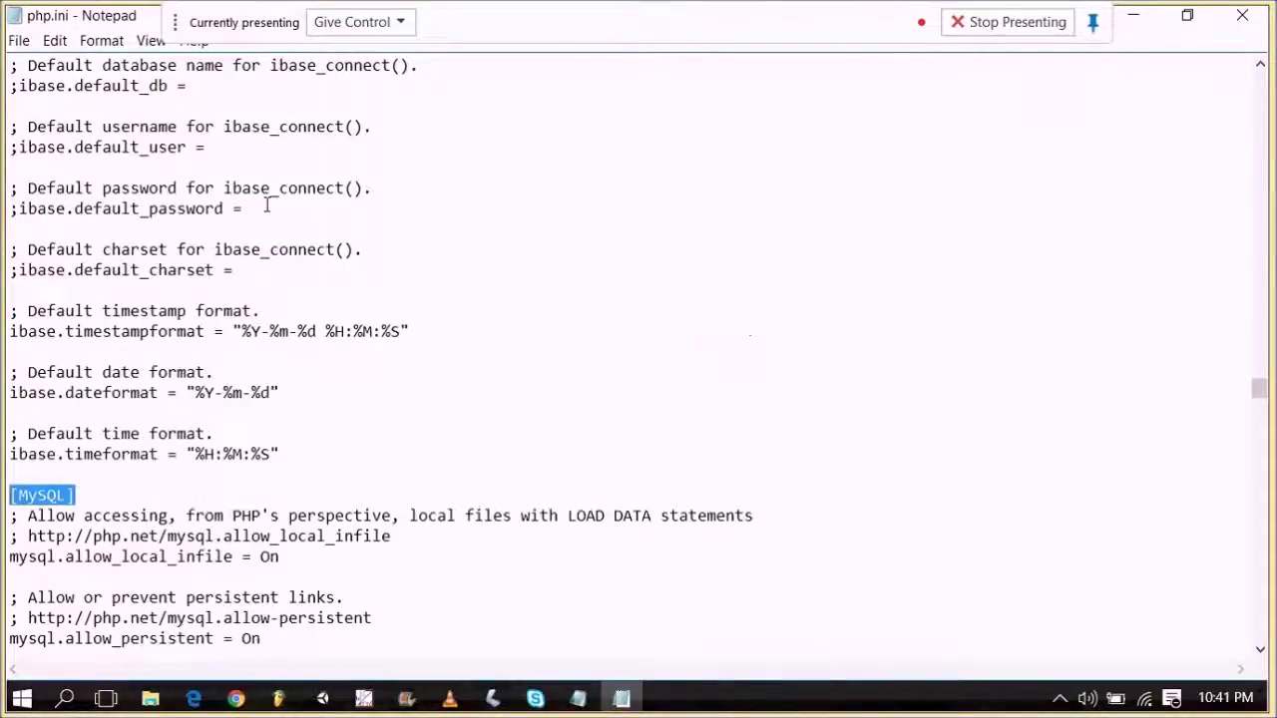
pyautogui.scroll(-2, 236, 584)
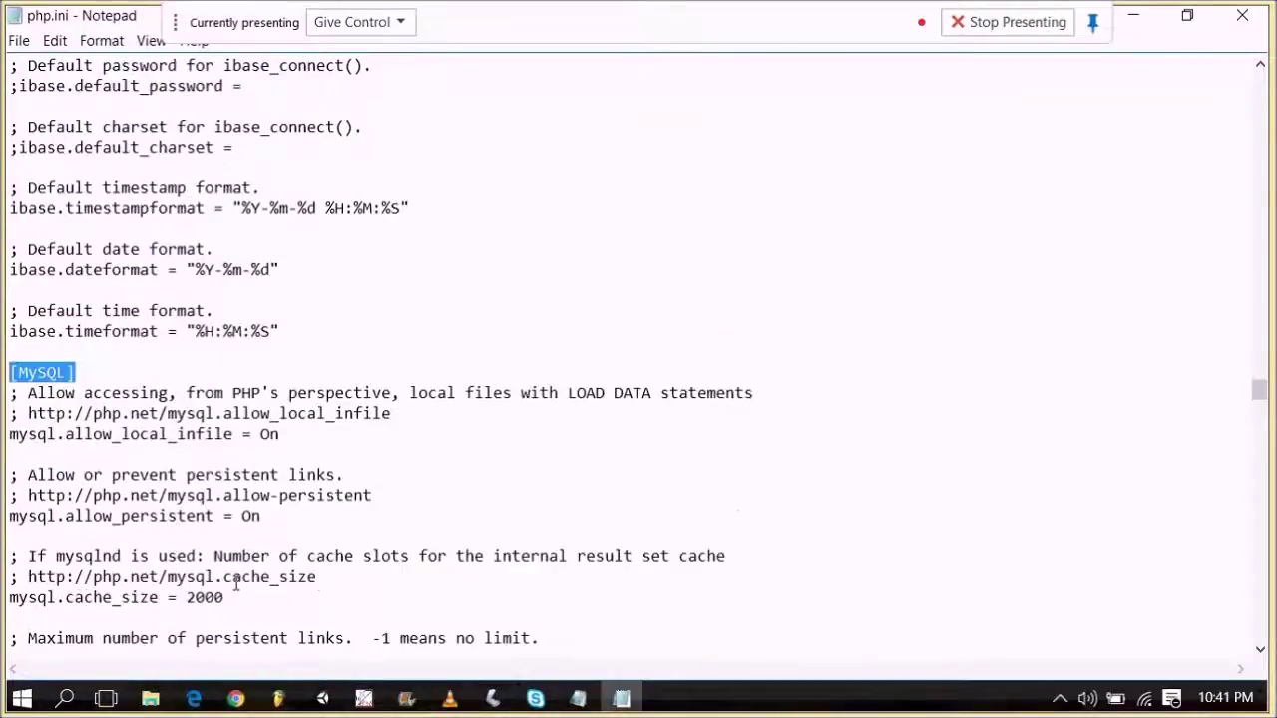
pyautogui.scroll(-2, 237, 583)
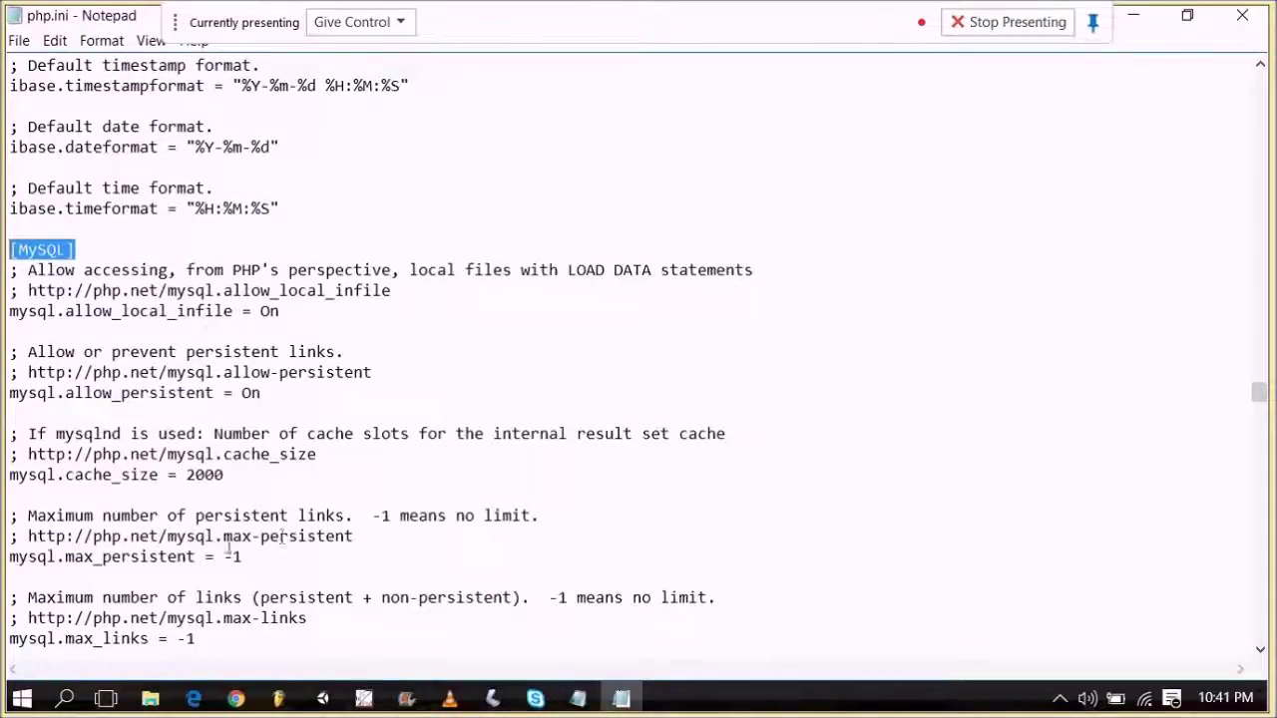
pyautogui.moveTo(239, 475); pyautogui.dragTo(5, 475)
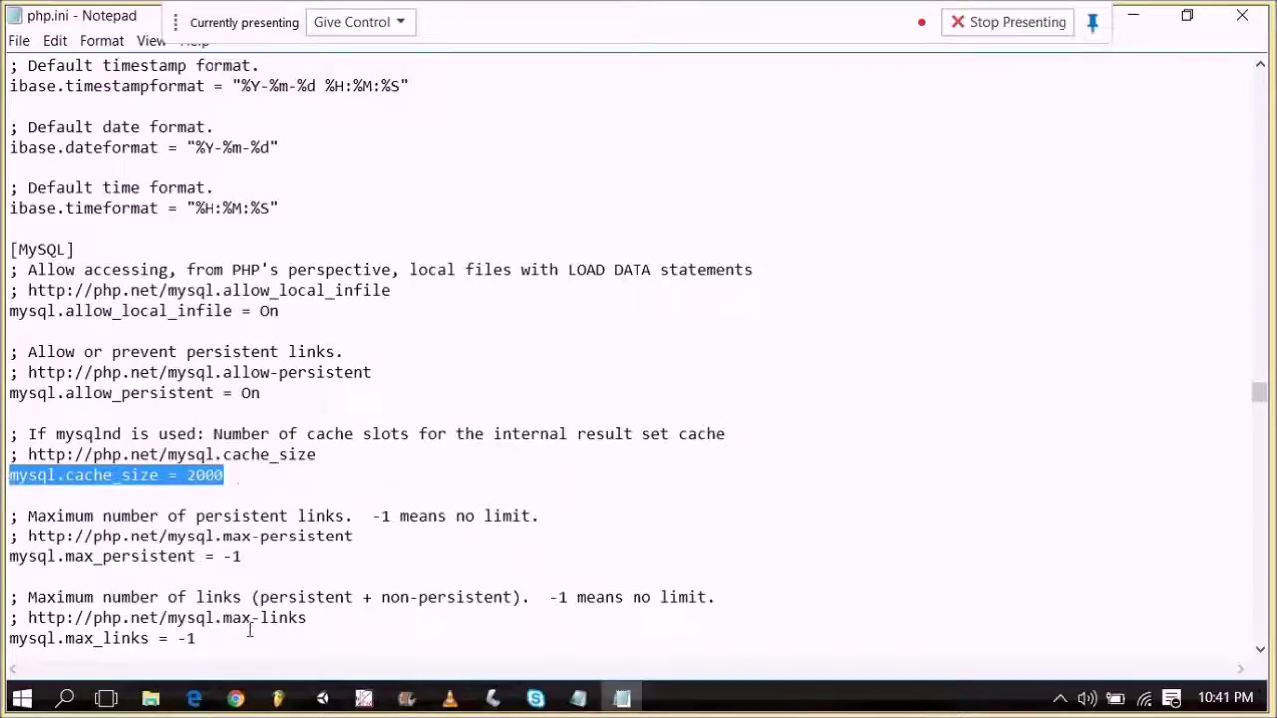
# - Search php.ini for "mail"
pyautogui.scroll(2, 291, 515)
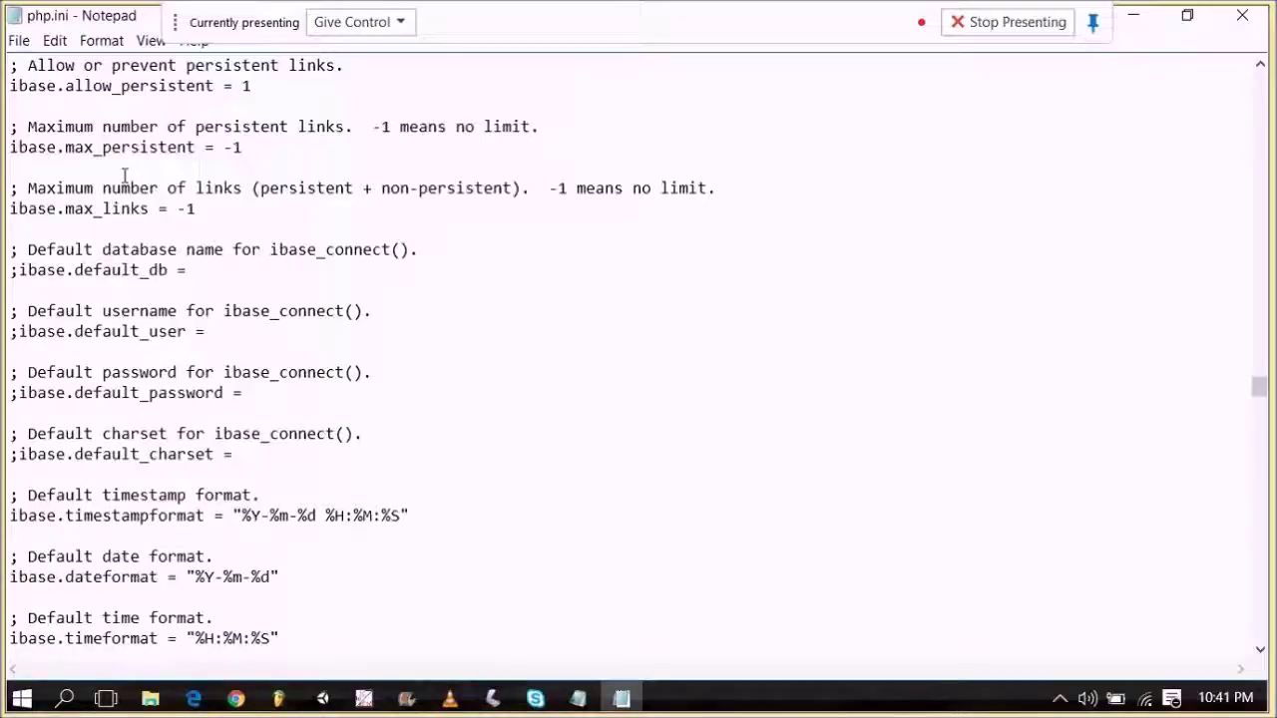
pyautogui.hotkey('ctrl', 'f')
pyautogui.write('mail')
pyautogui.press('Return')
pyautogui.press('Escape')
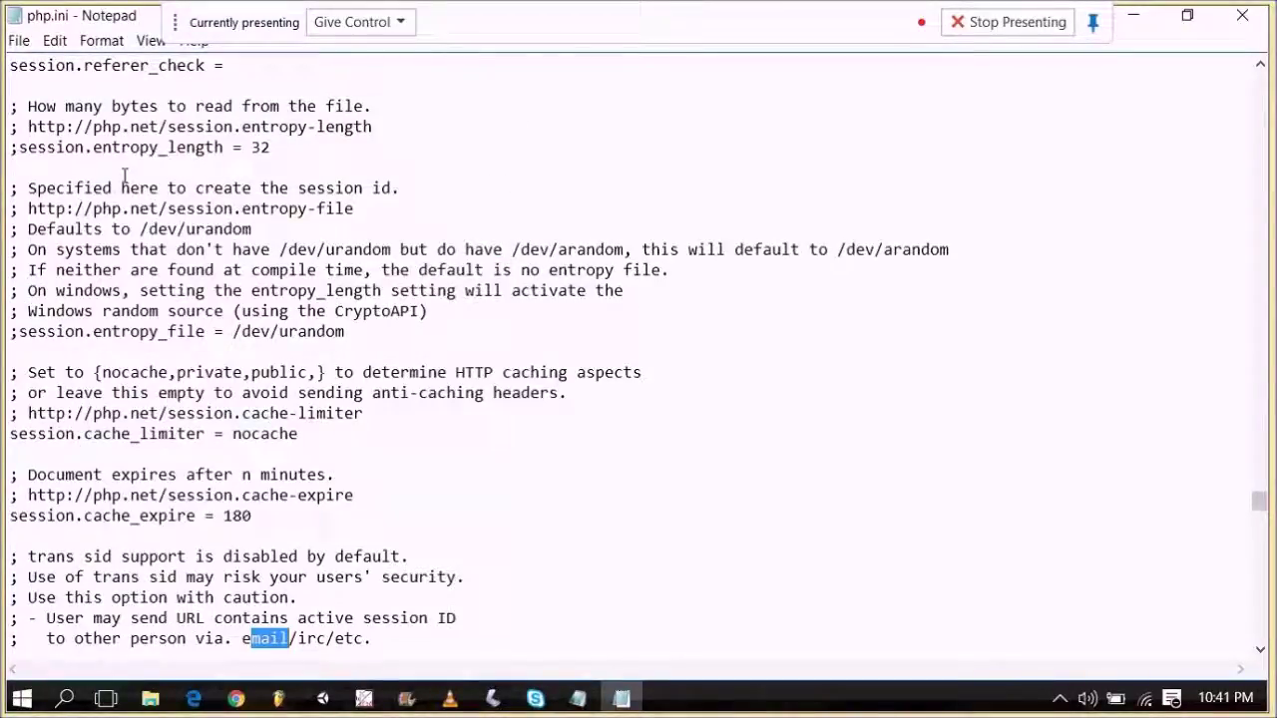
# - Try to find the mail section further down in php.ini by searching for "[Mai"
pyautogui.hotkey('ctrl', 'f')
pyautogui.press('BackSpace')
pyautogui.write('[Mai')
pyautogui.press('Return')
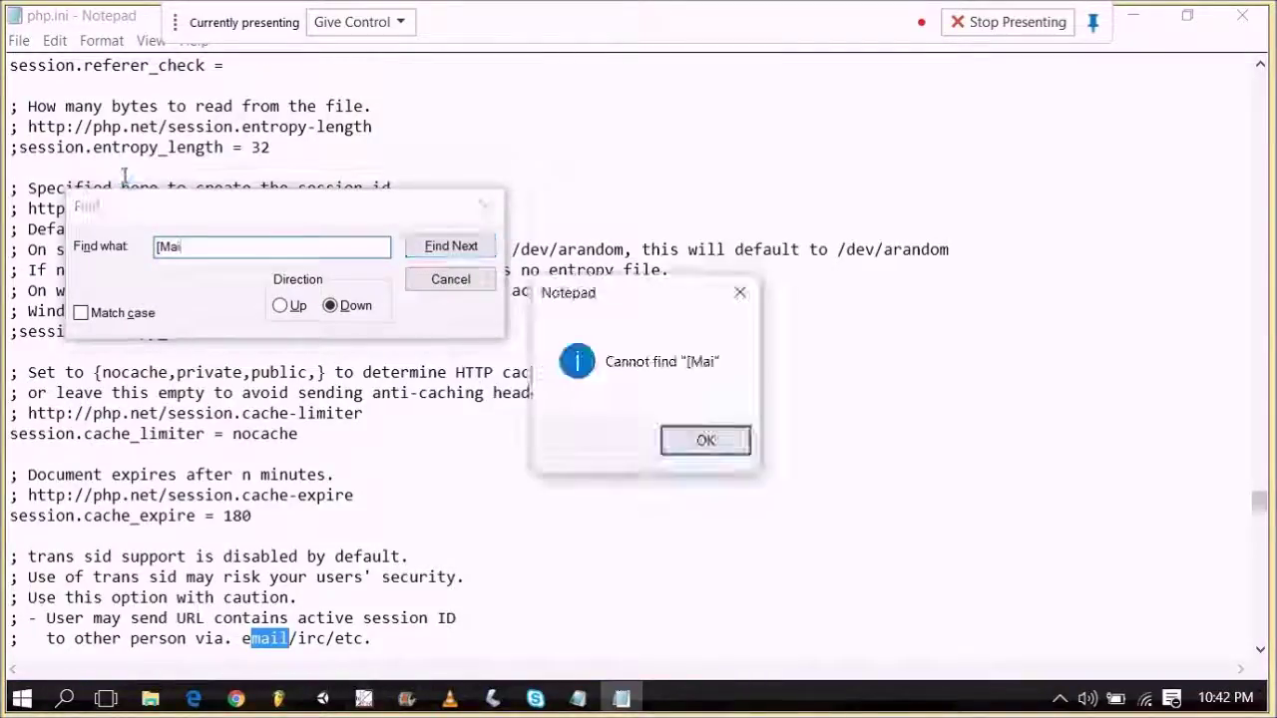
pyautogui.press('Return')
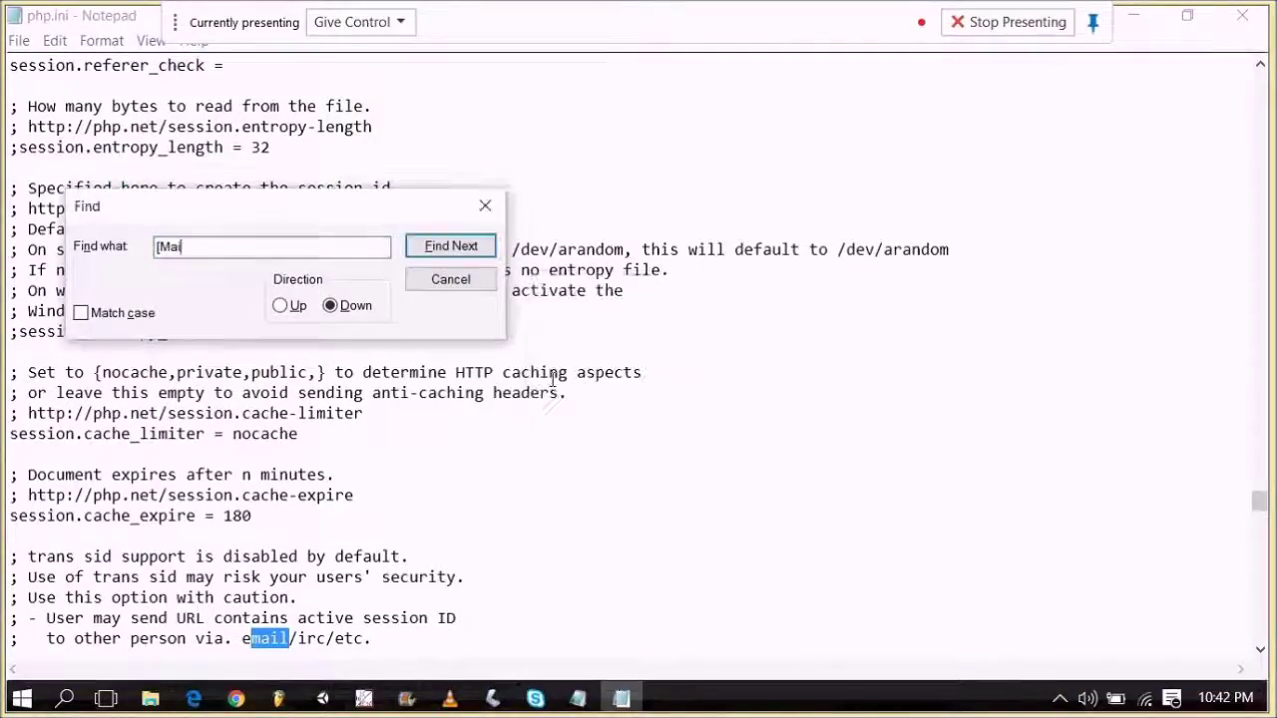
pyautogui.press('Escape')
# - Return to the beginning of php.ini and repeat the search for "[Mai" to locate the mail function section
pyautogui.moveTo(1258, 501); pyautogui.dragTo(1259, 75)
pyautogui.hotkey('ctrl', 'f')
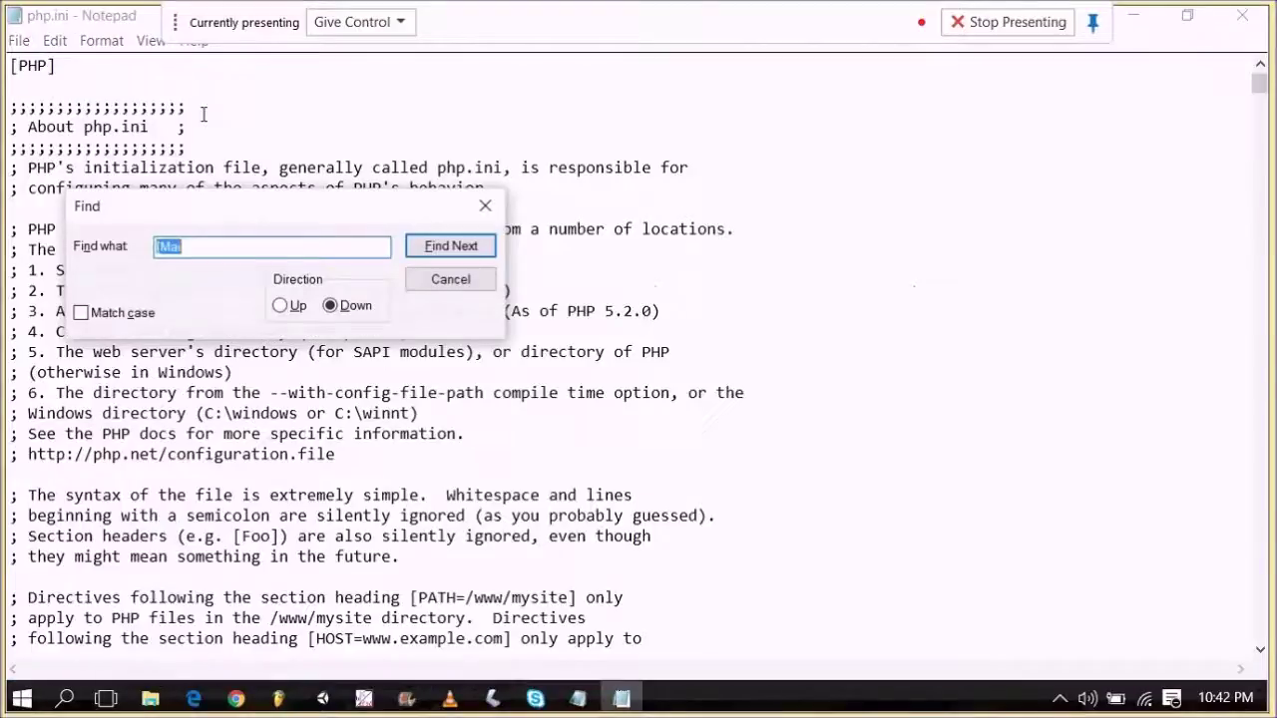
pyautogui.press('Return')
pyautogui.press('Escape')
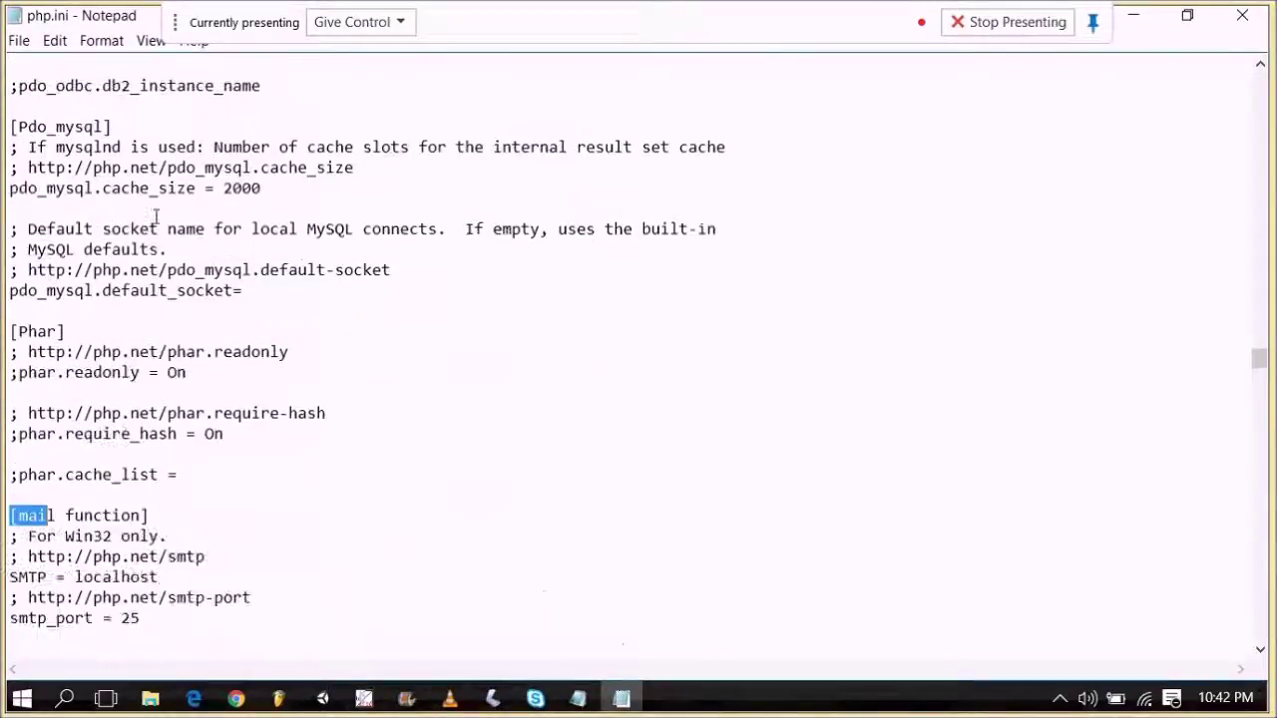
# - Highlight the SMTP setting and its localhost value in the [mail function] section, and close php.ini
pyautogui.scroll(-2, 159, 259)
pyautogui.moveTo(150, 393); pyautogui.dragTo(10, 393)
pyautogui.doubleClick(23, 454)
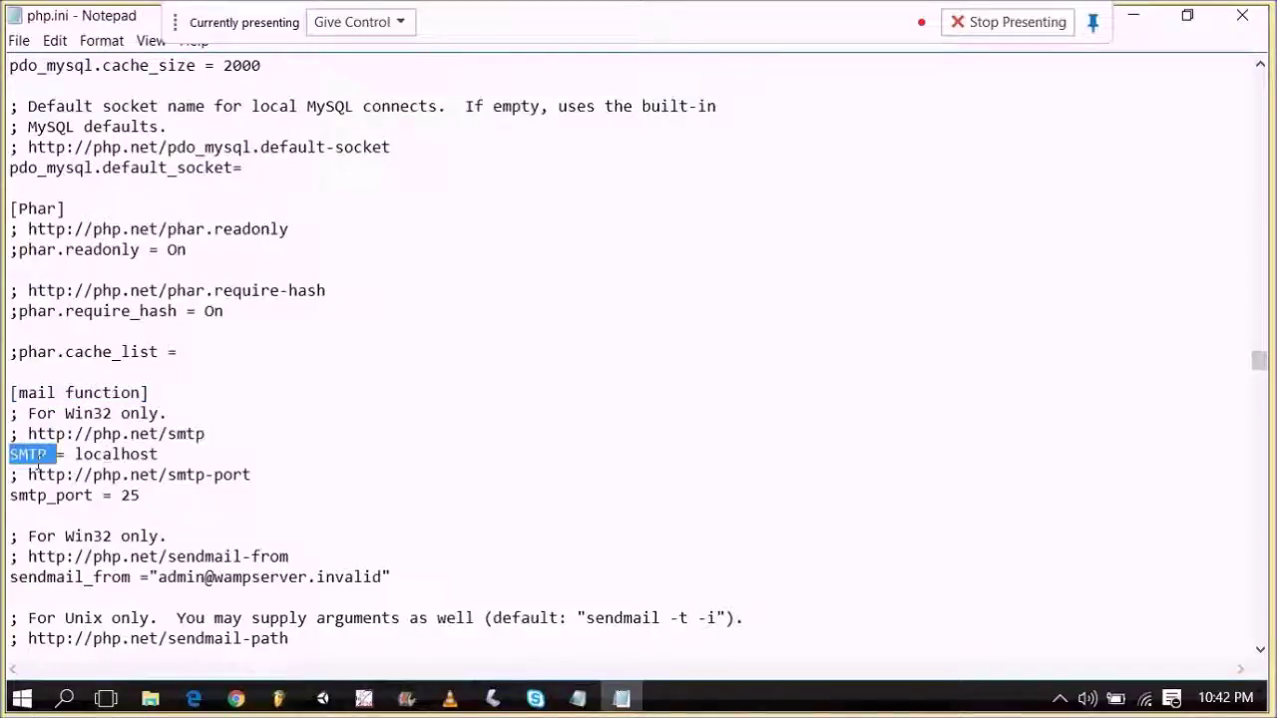
pyautogui.doubleClick(111, 456)
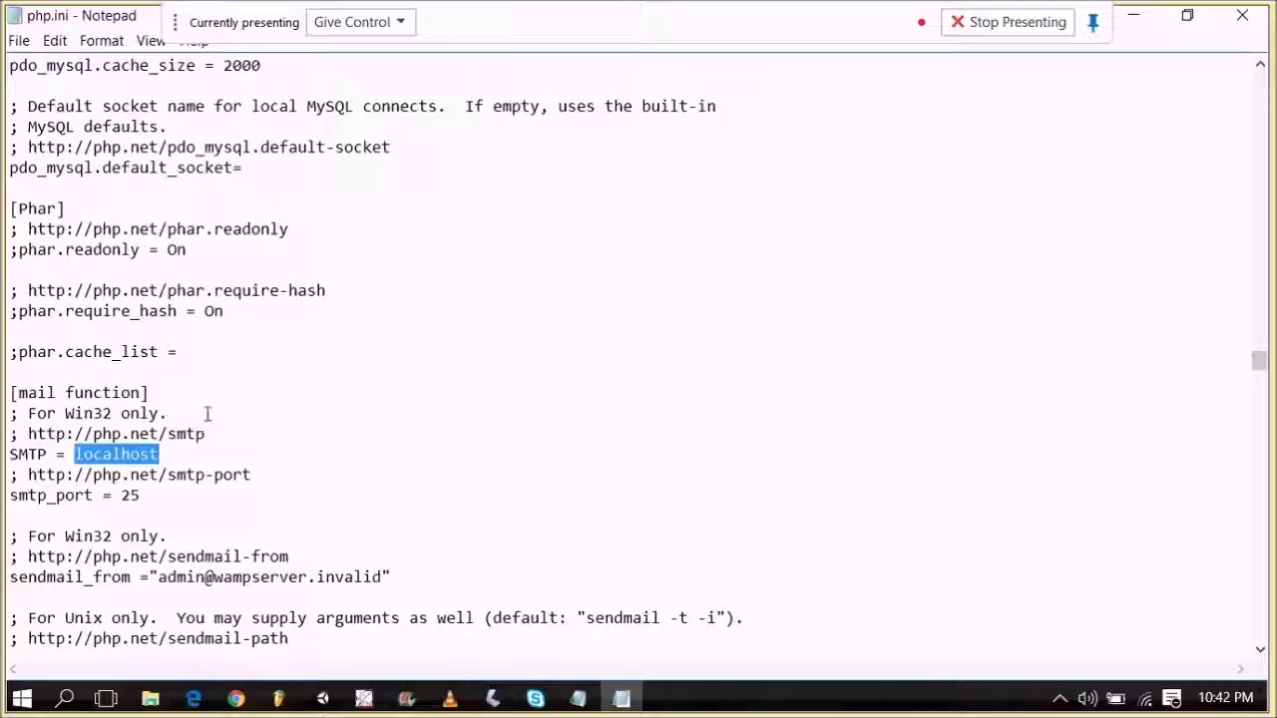
pyautogui.click(1242, 15)
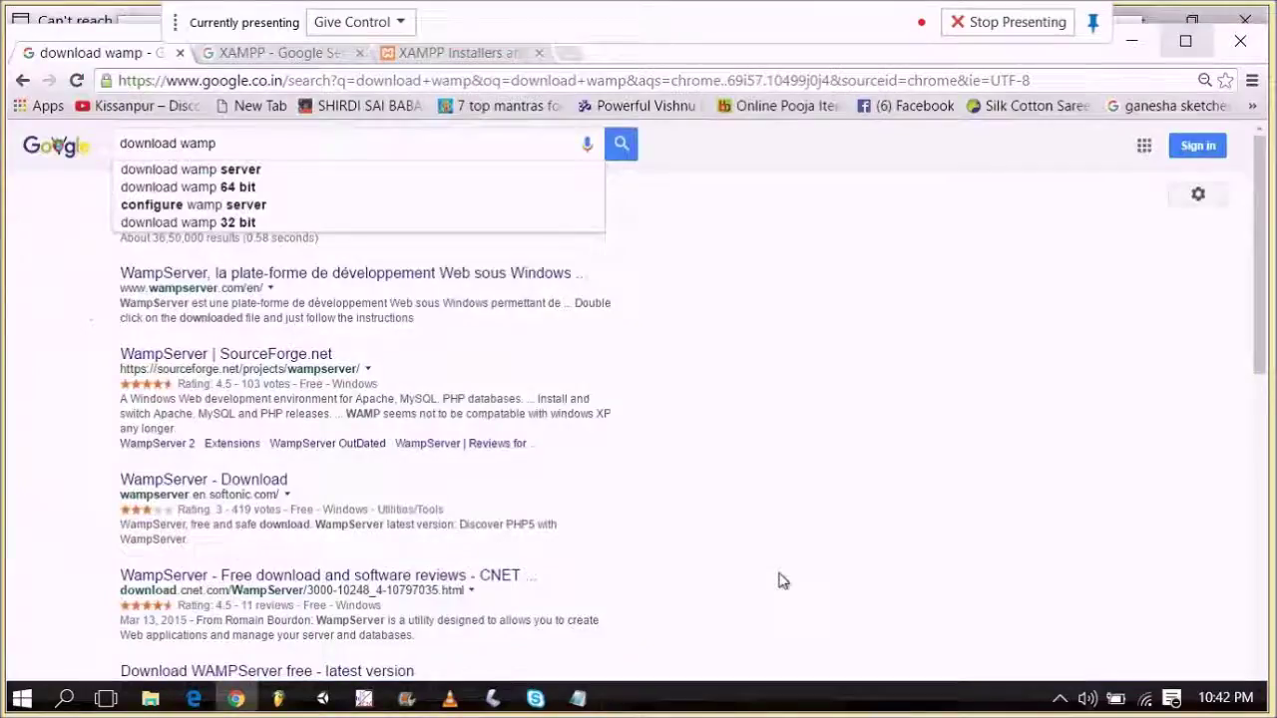
# - Set WampServer's Apache to use port 8080 instead of the default port
pyautogui.click(1059, 698)
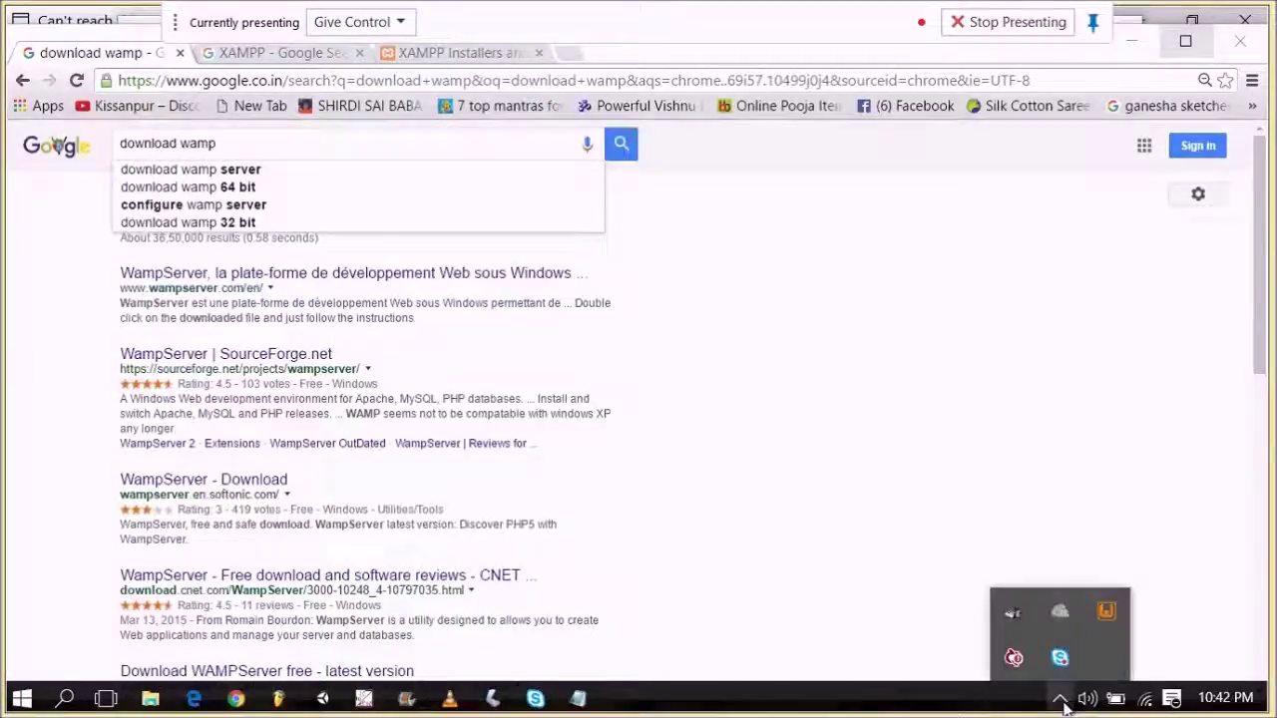
pyautogui.click(1104, 618)
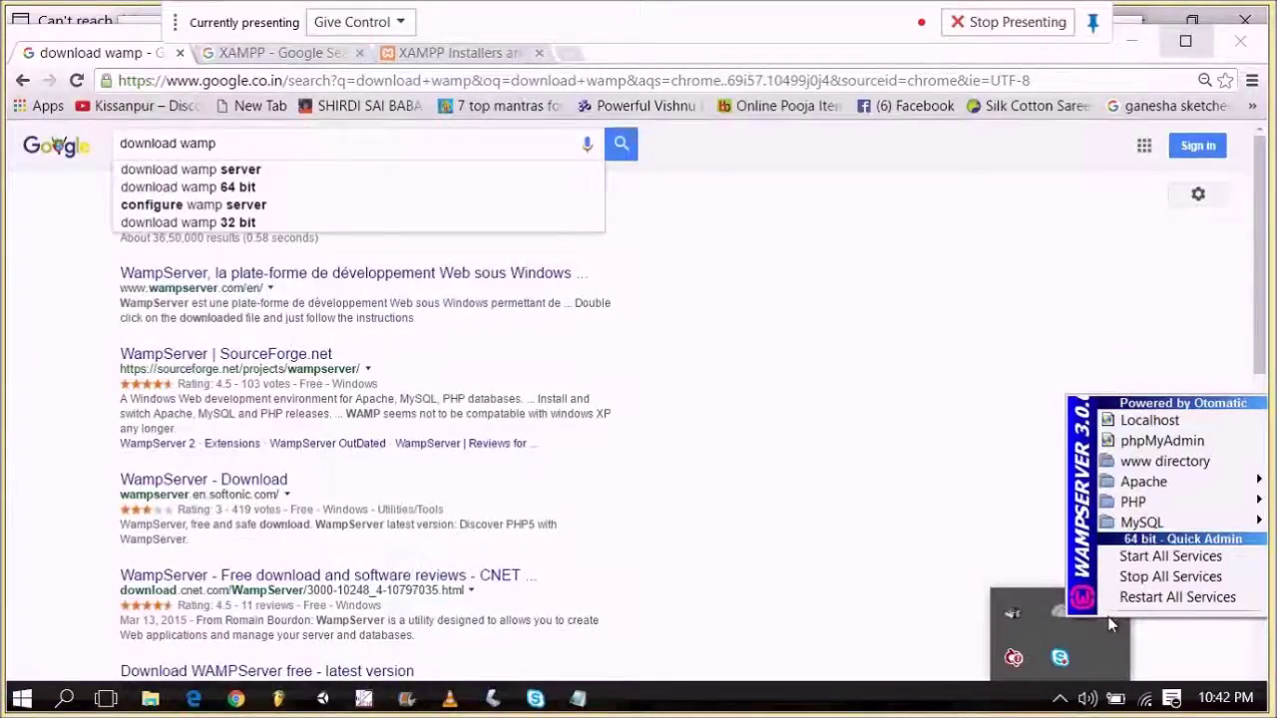
pyautogui.moveTo(1164, 528)
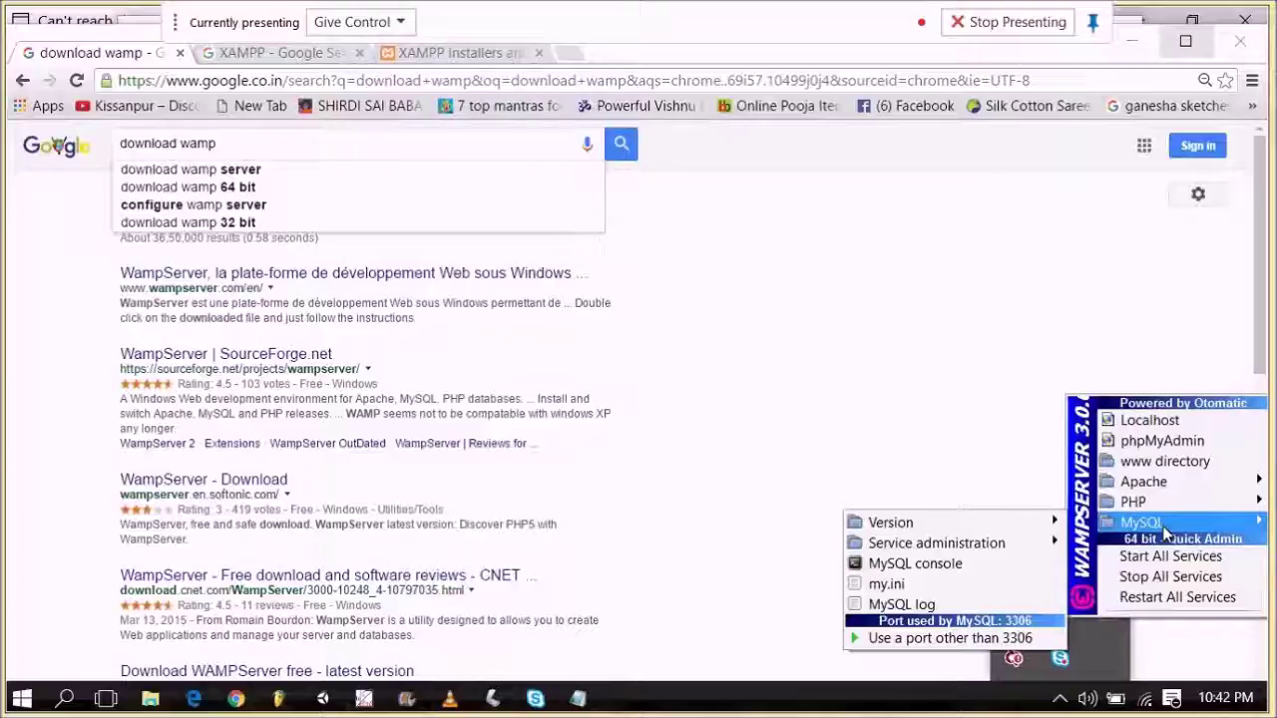
pyautogui.moveTo(1155, 482)
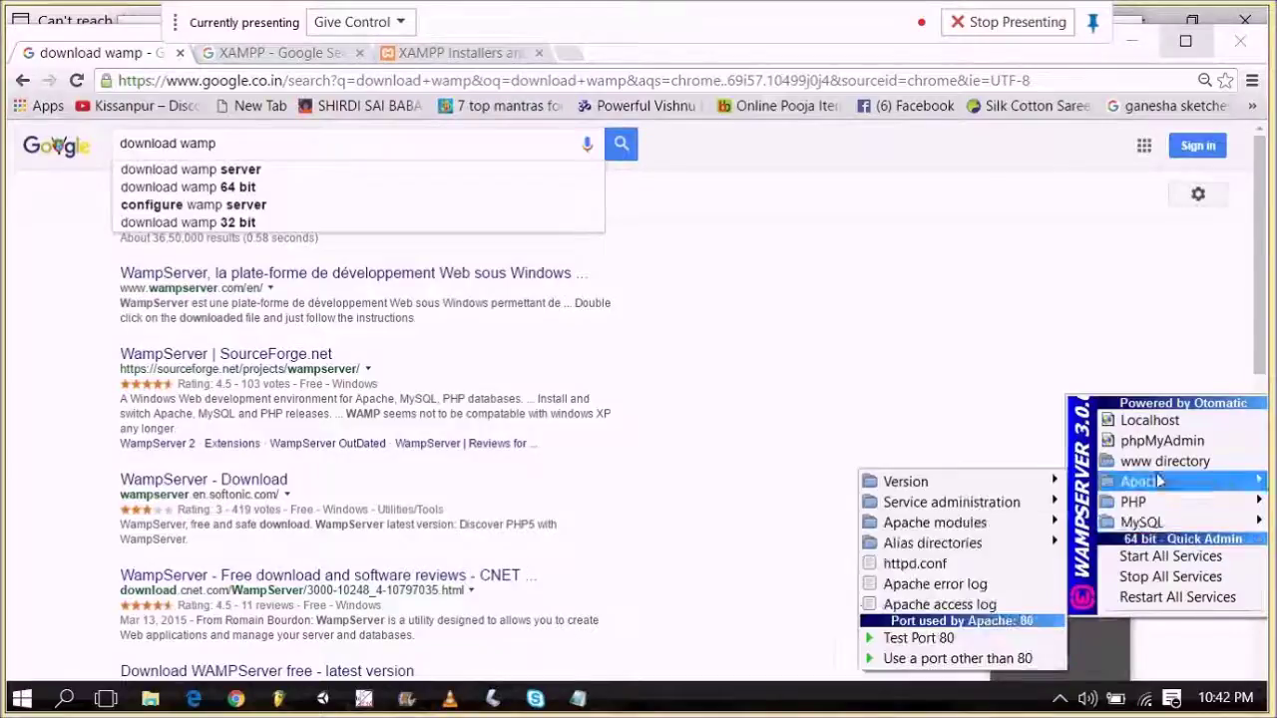
pyautogui.click(944, 659)
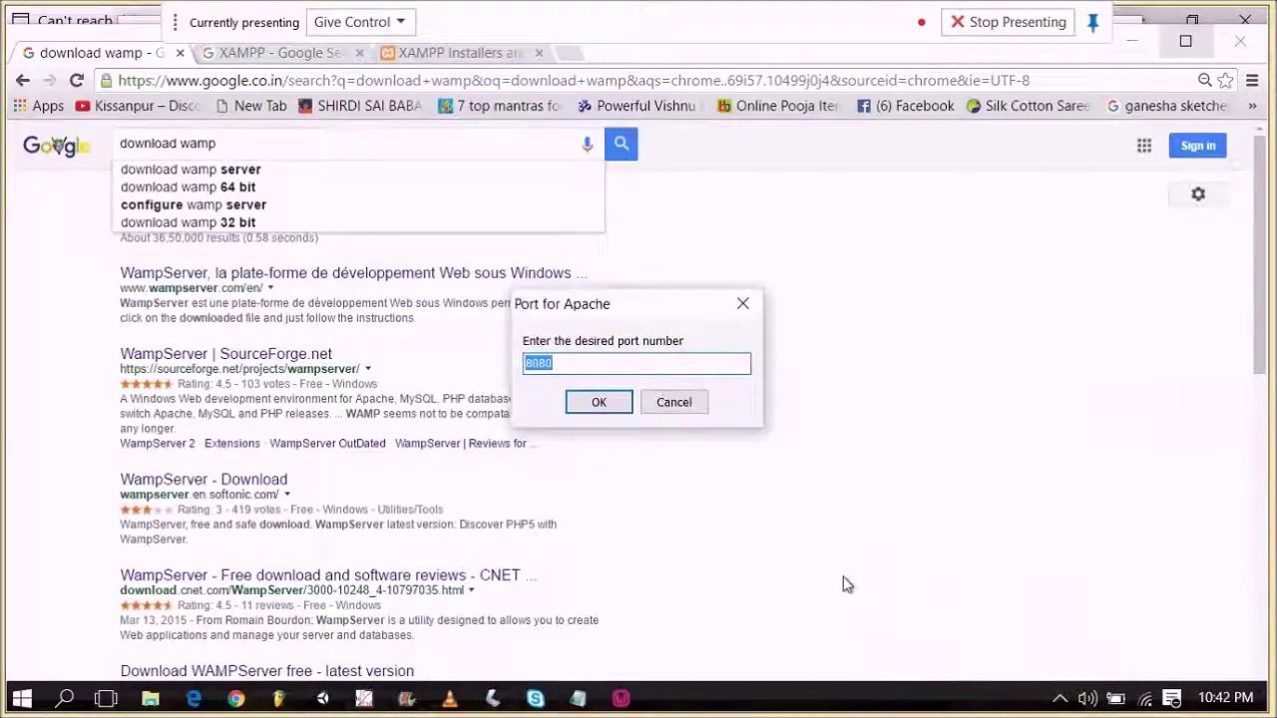
pyautogui.click(594, 405)
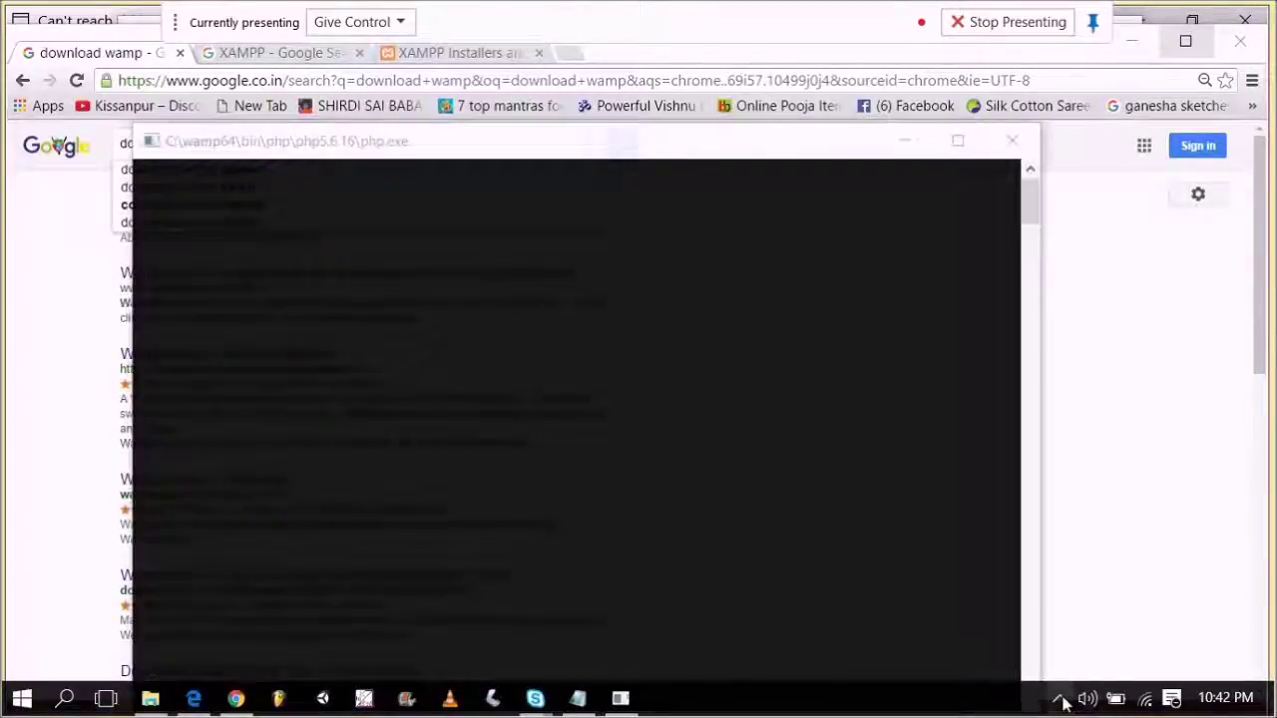
# - Restart all WampServer services and check the WampServer status icon
pyautogui.click(1061, 701)
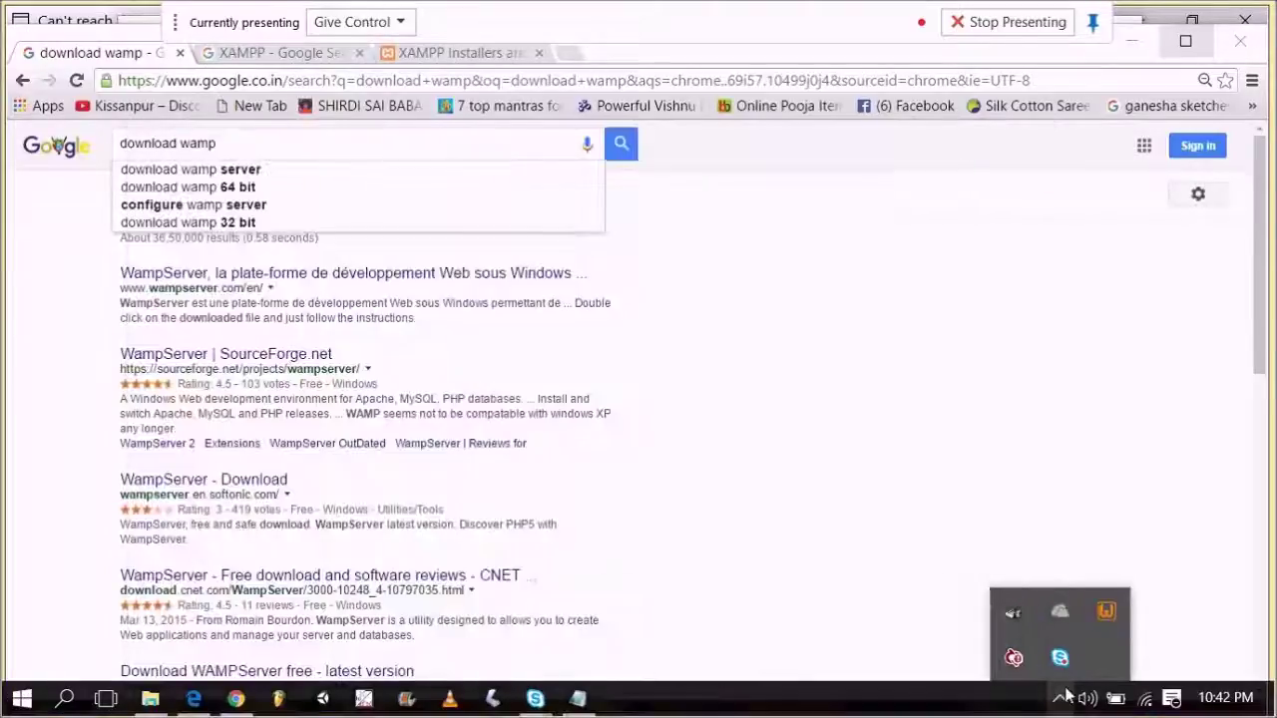
pyautogui.click(1106, 610)
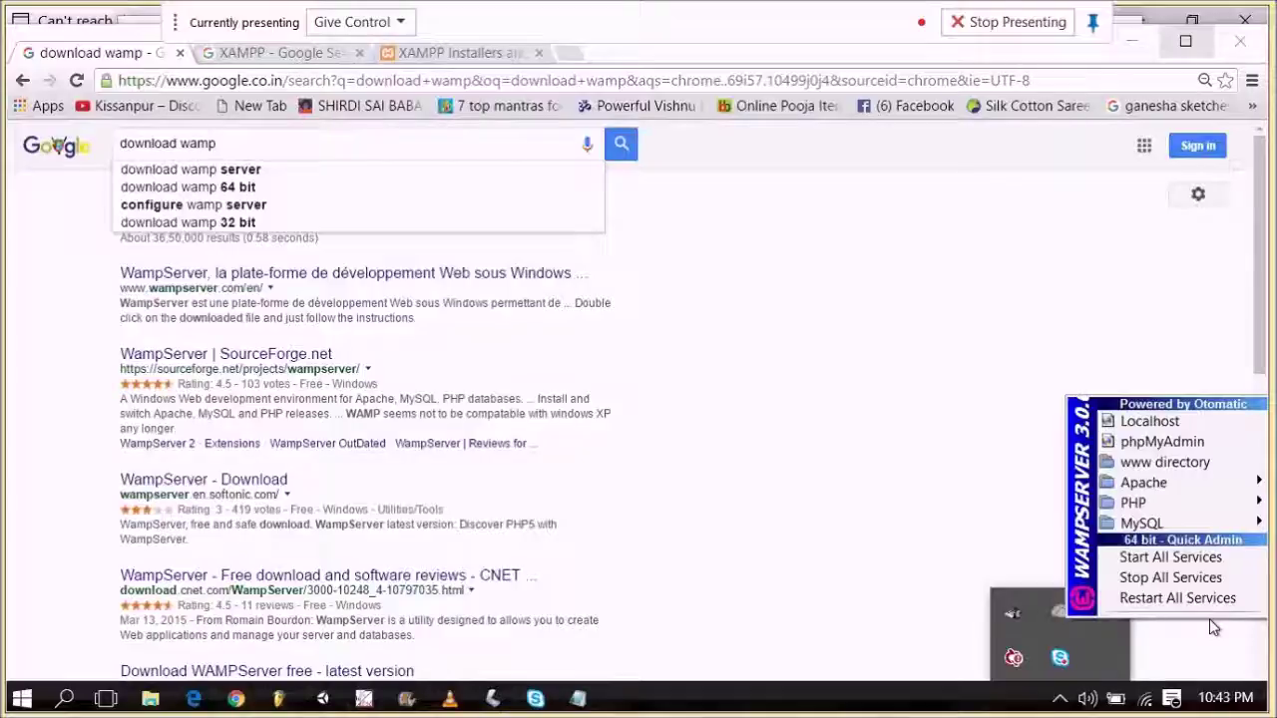
pyautogui.click(1200, 586)
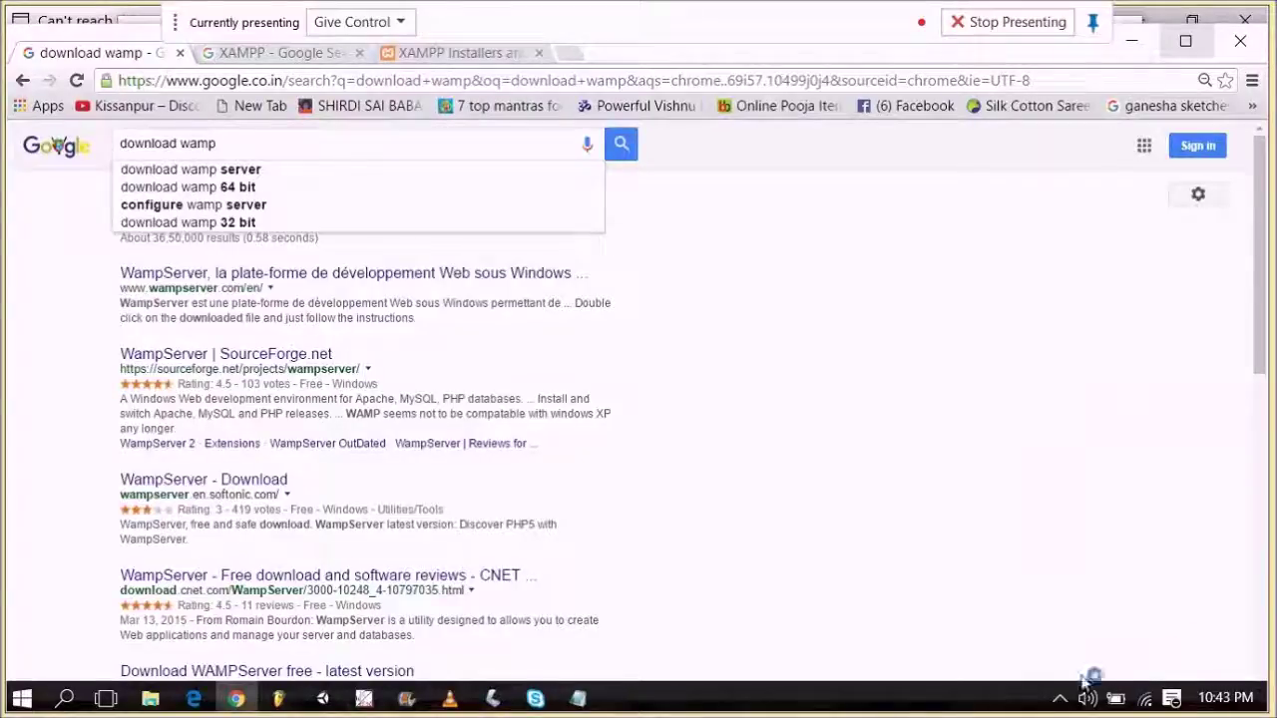
pyautogui.click(1061, 698)
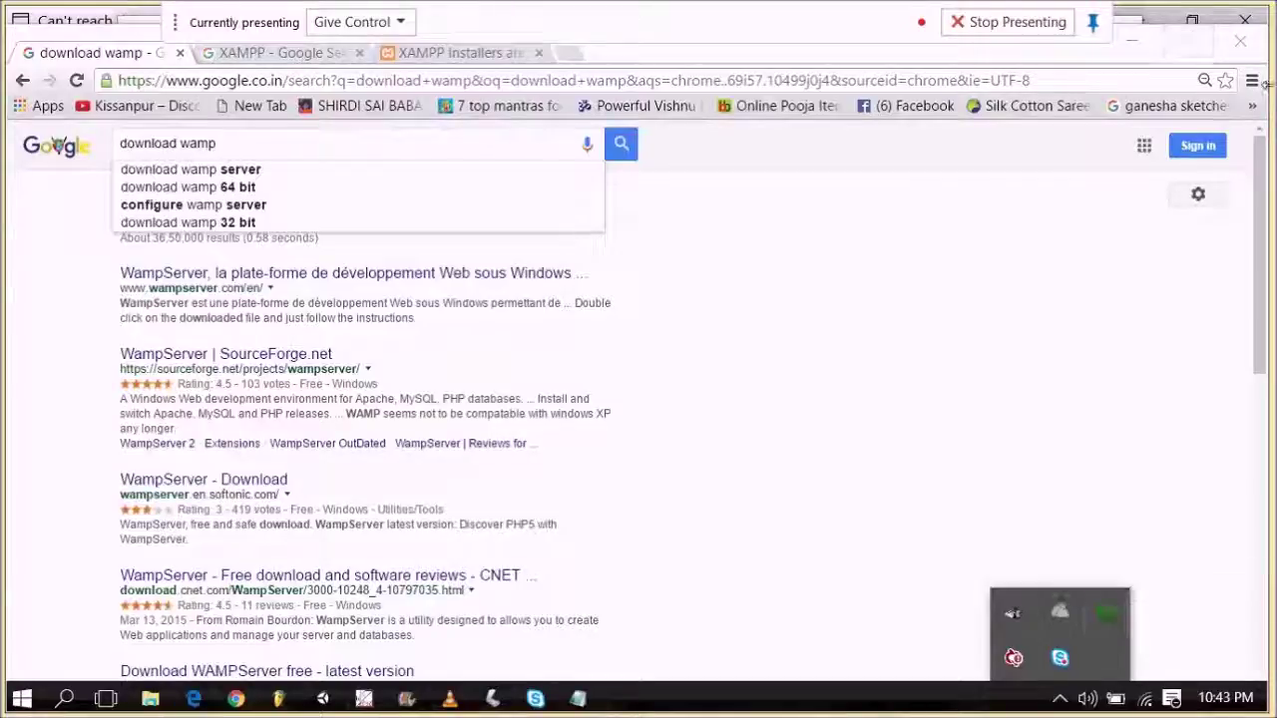
pyautogui.click(1183, 45)
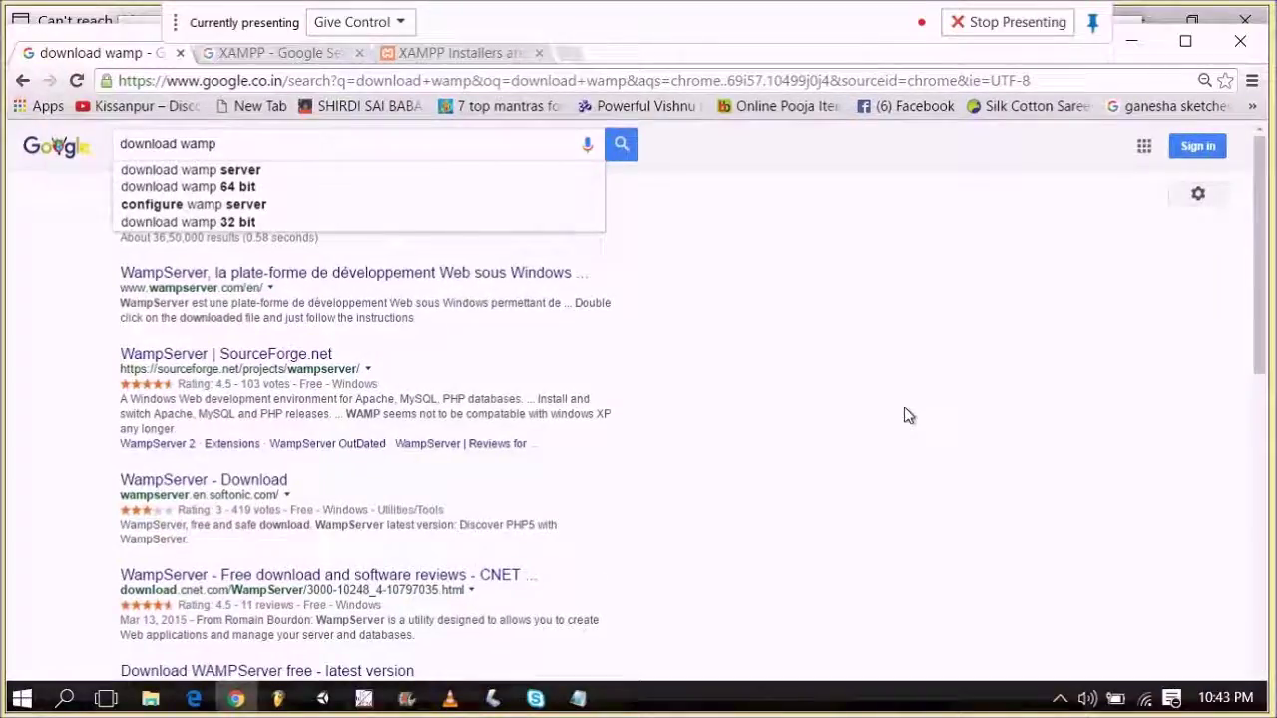
# - Open the Localhost page from WampServer
pyautogui.click(1059, 698)
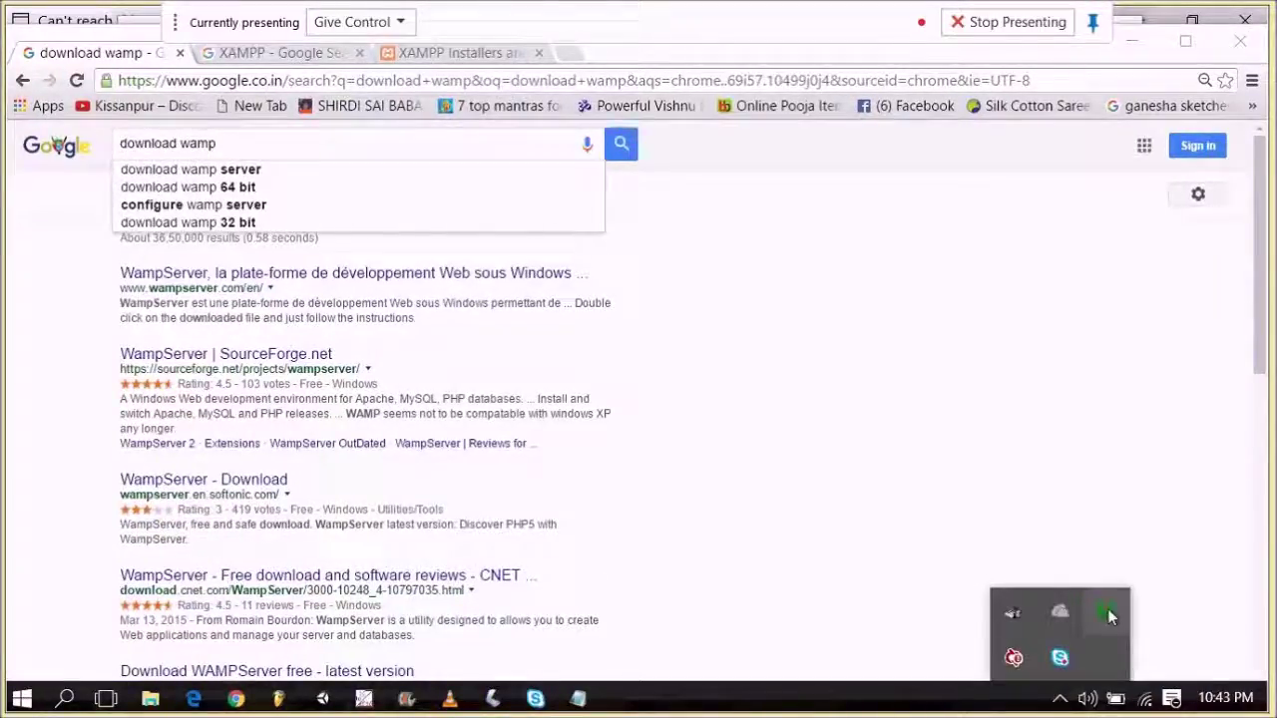
pyautogui.click(1109, 616)
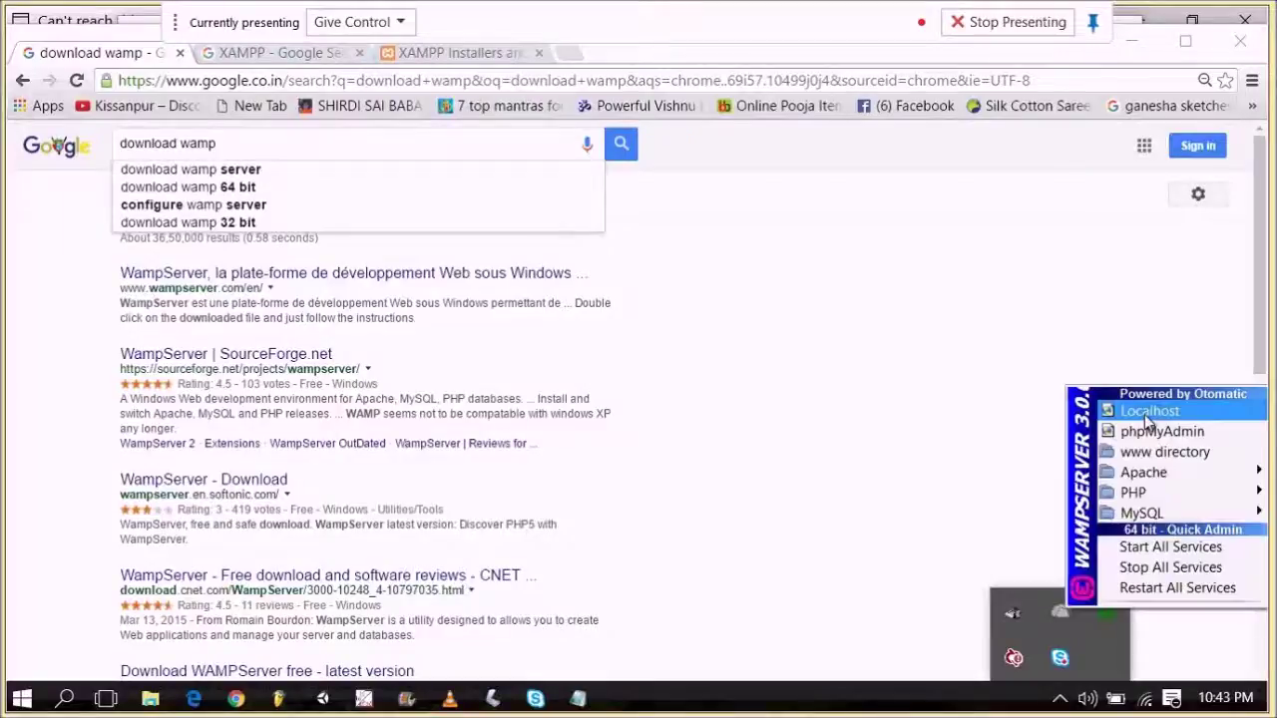
pyautogui.click(1145, 414)
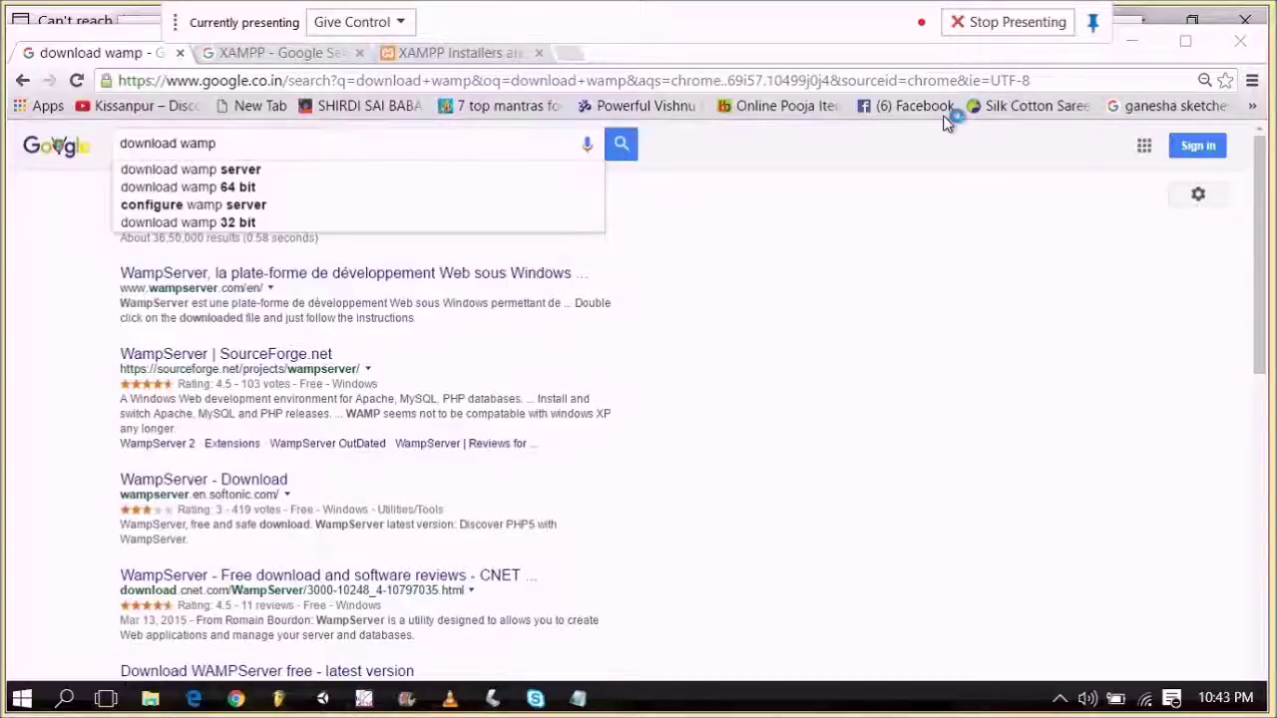
# - Restore and lower the Chrome window to uncover the Internet Explorer window, and open a new Chrome tab
pyautogui.click(1181, 43)
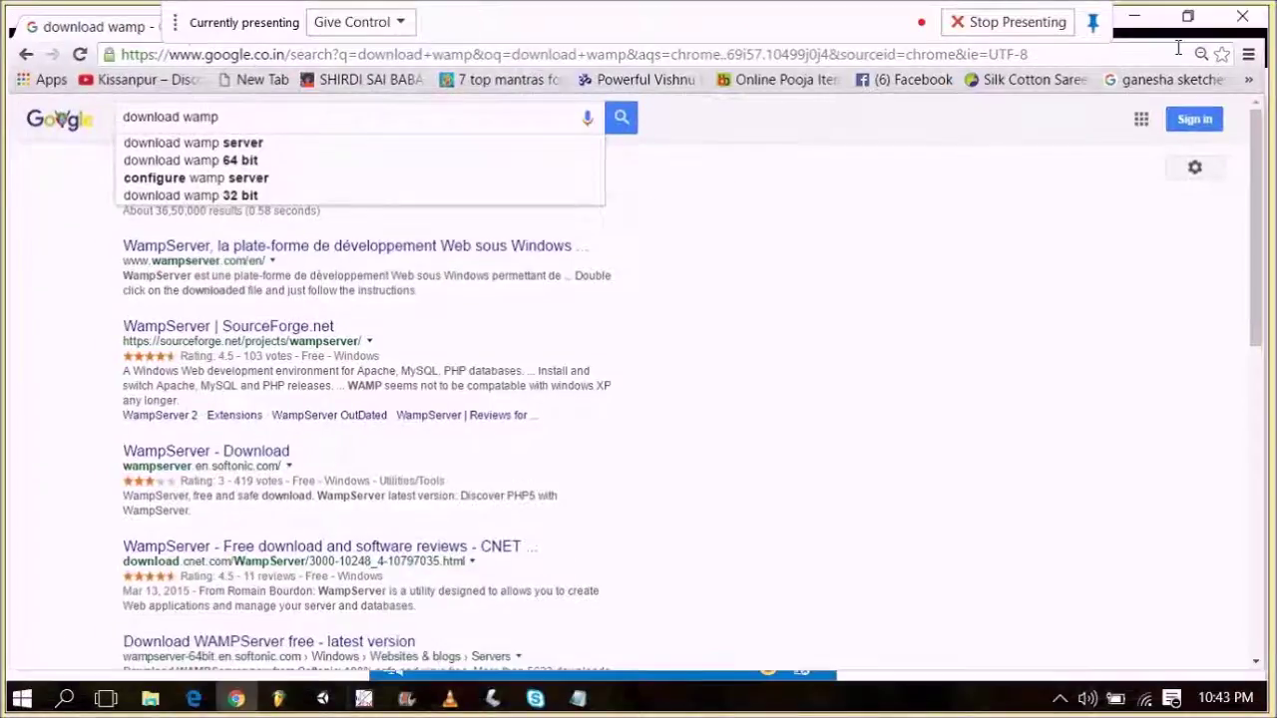
pyautogui.click(1188, 16)
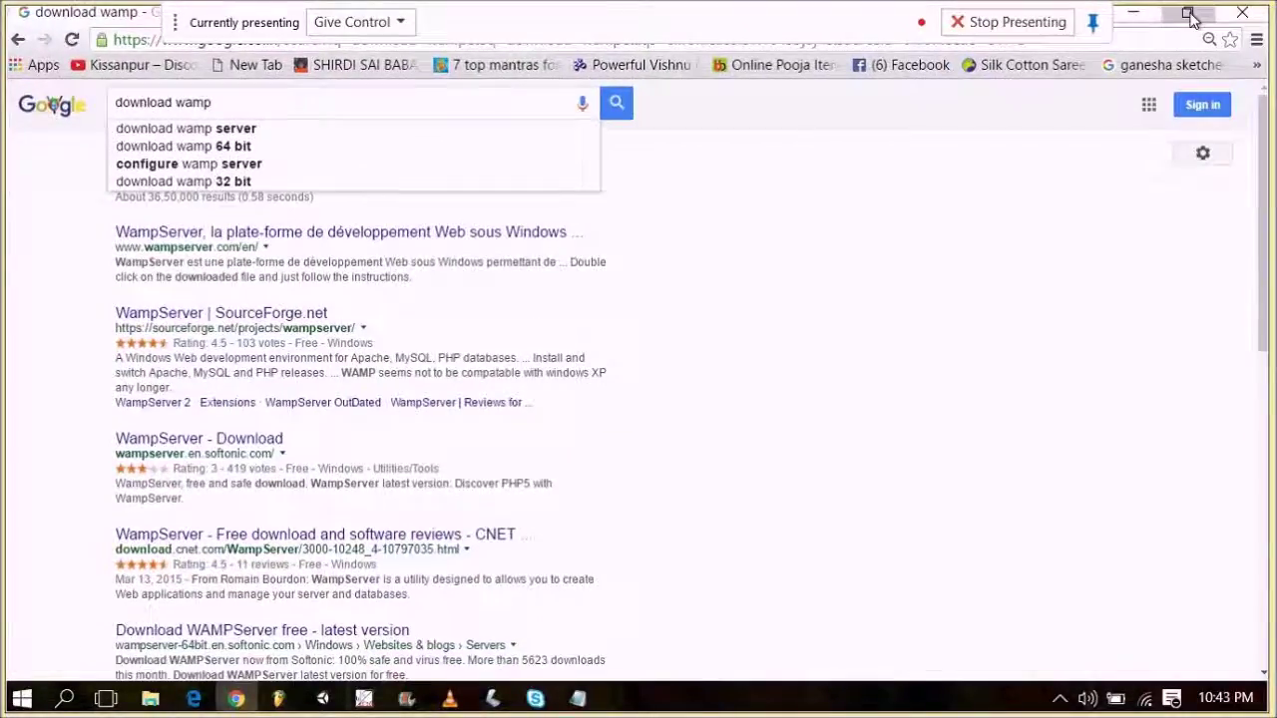
pyautogui.click(1188, 16)
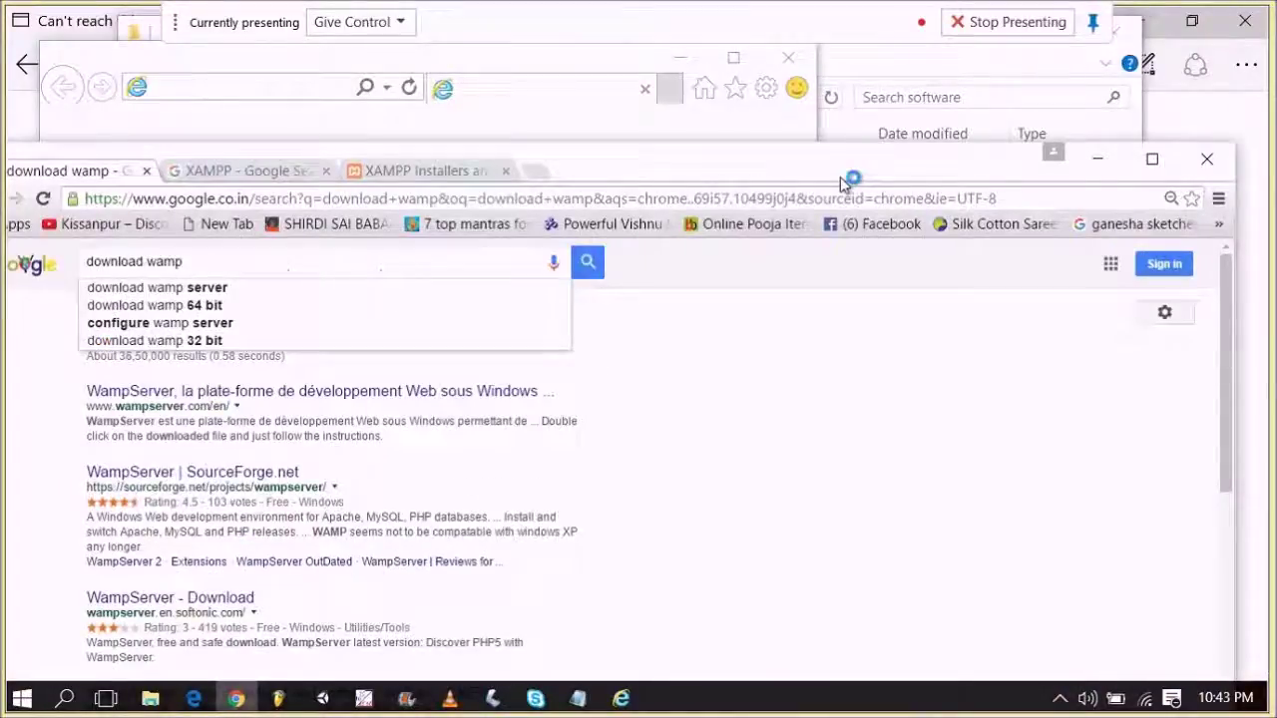
pyautogui.moveTo(537, 175); pyautogui.dragTo(537, 186)
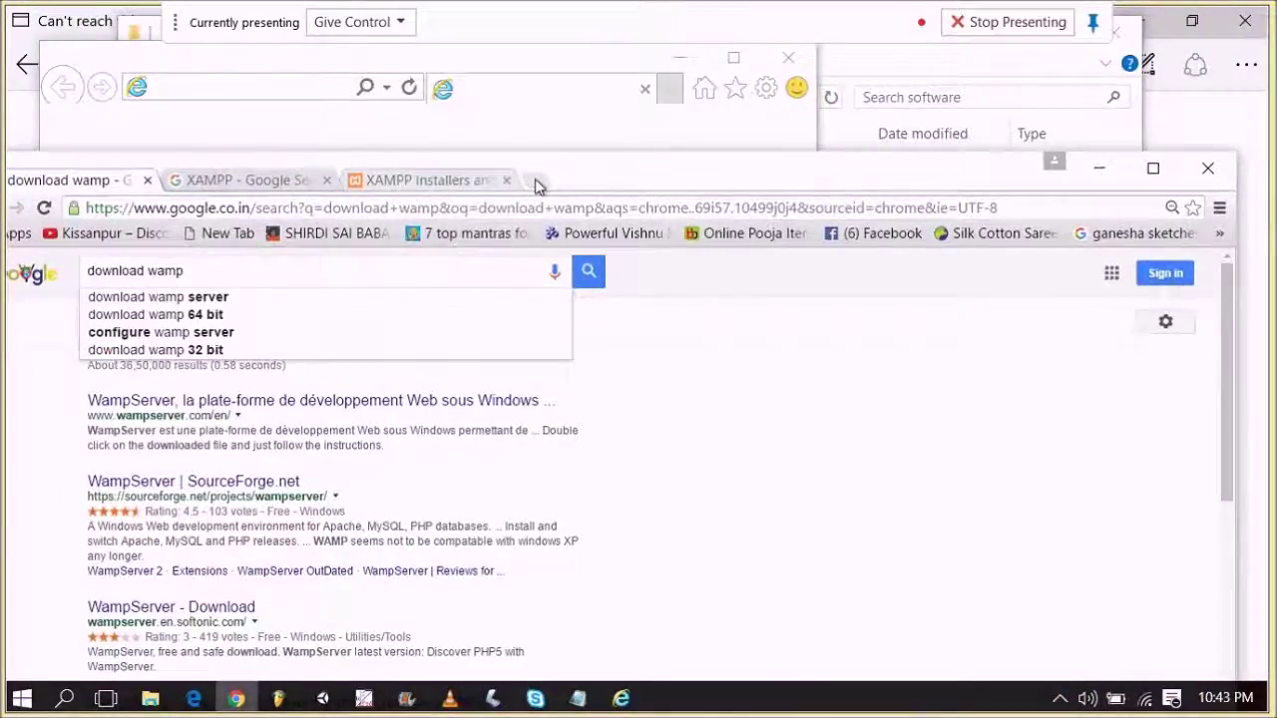
pyautogui.click(538, 181)
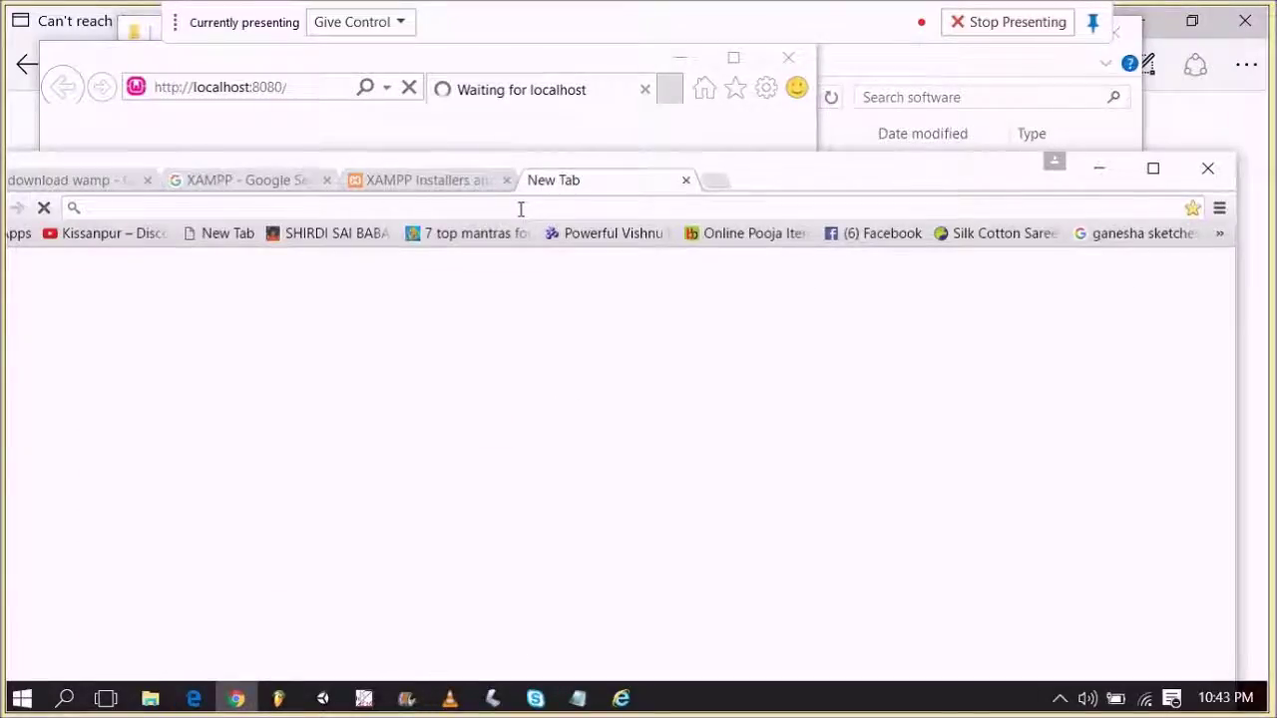
# - Bring the WAMPSERVER Homepage window to the front, enlarge it, and review its server configuration, loaded extensions and tools
pyautogui.click(477, 65)
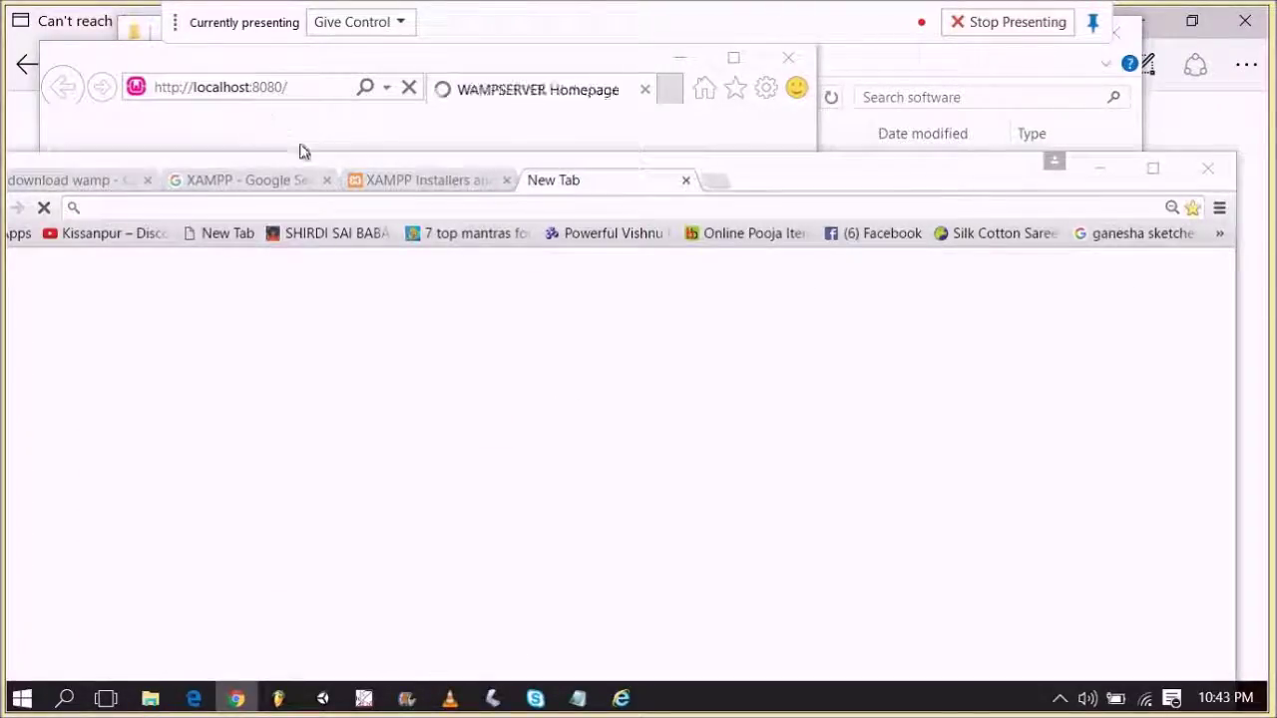
pyautogui.click(542, 80)
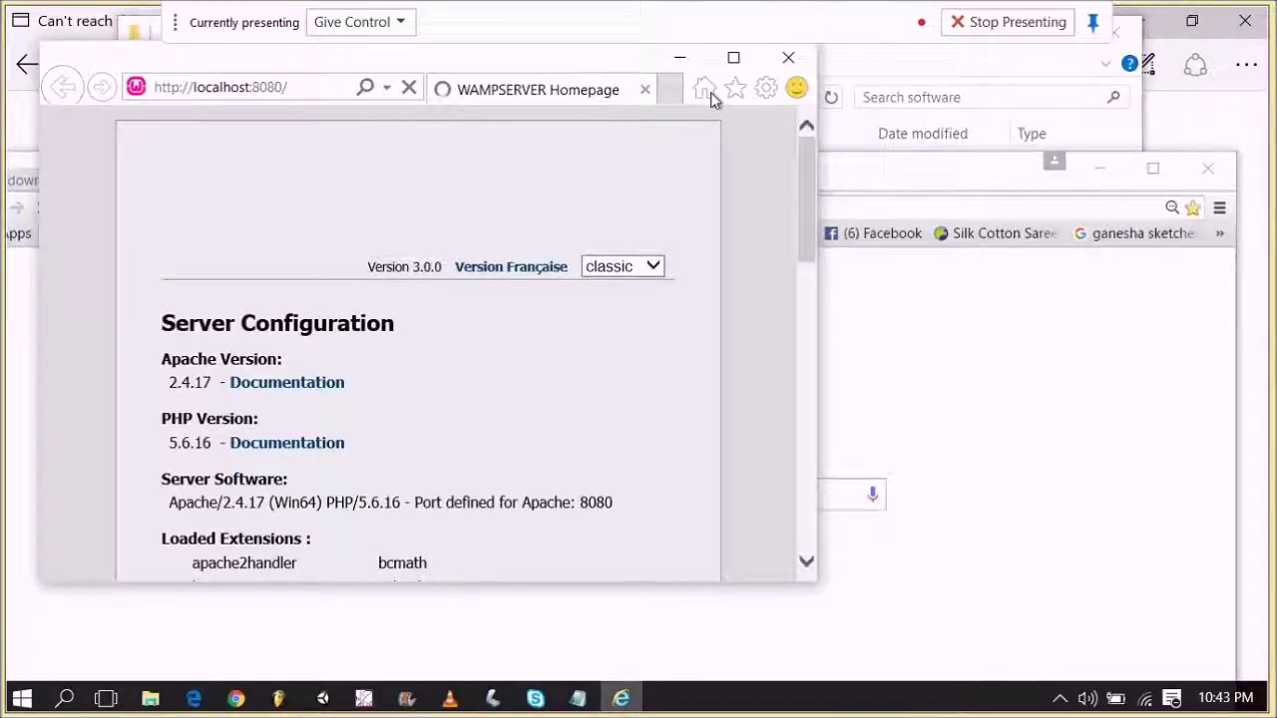
pyautogui.moveTo(818, 608); pyautogui.dragTo(1134, 710)
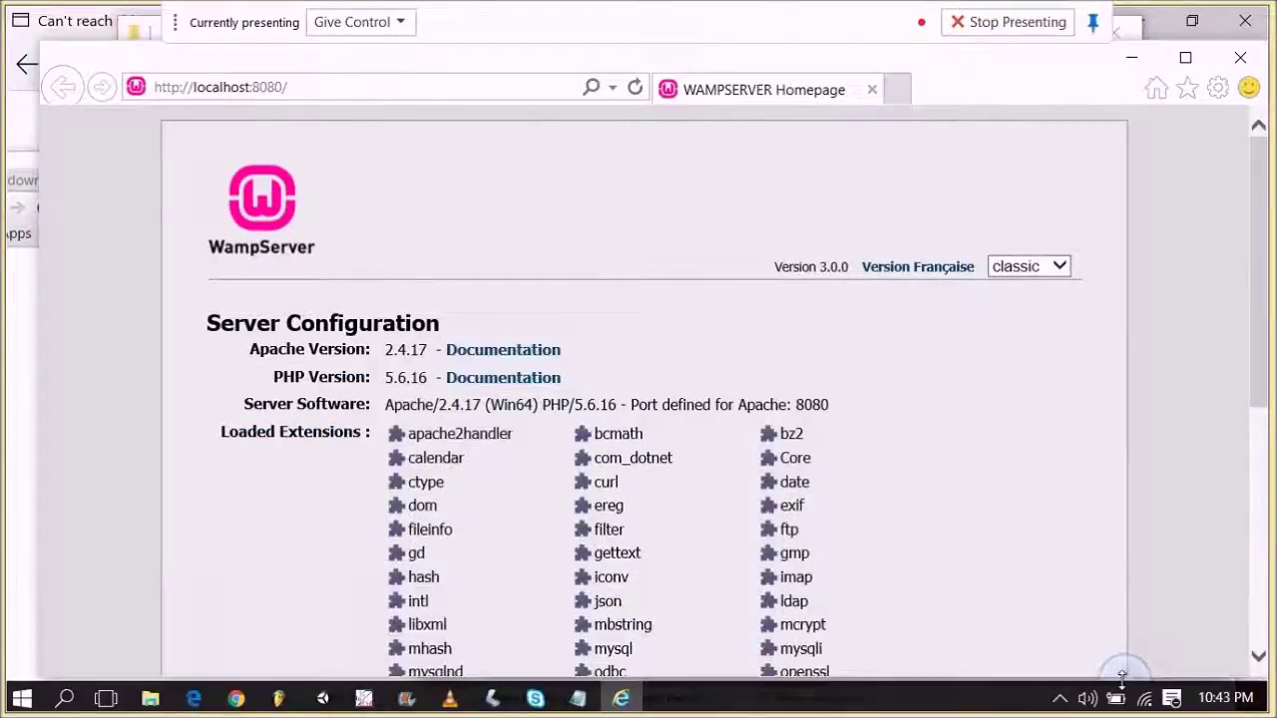
pyautogui.scroll(-4, 669, 419)
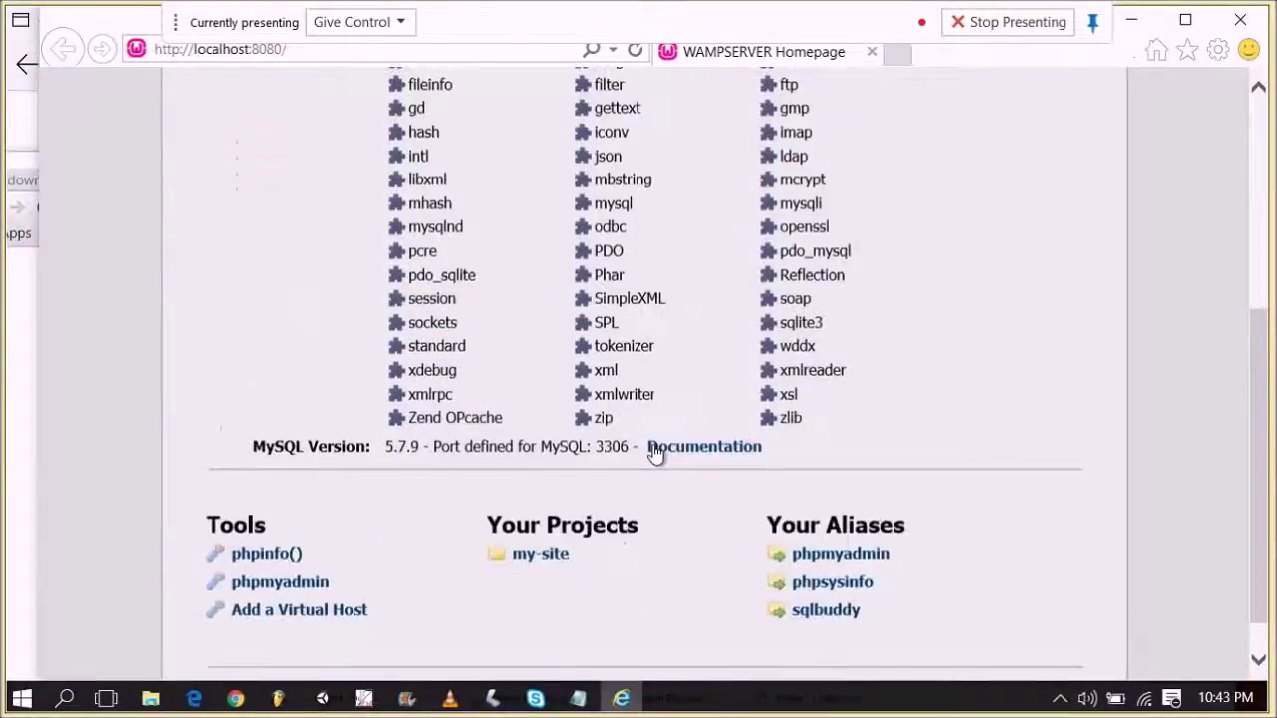
pyautogui.scroll(5, 653, 452)
pyautogui.scroll(-1, 653, 452)
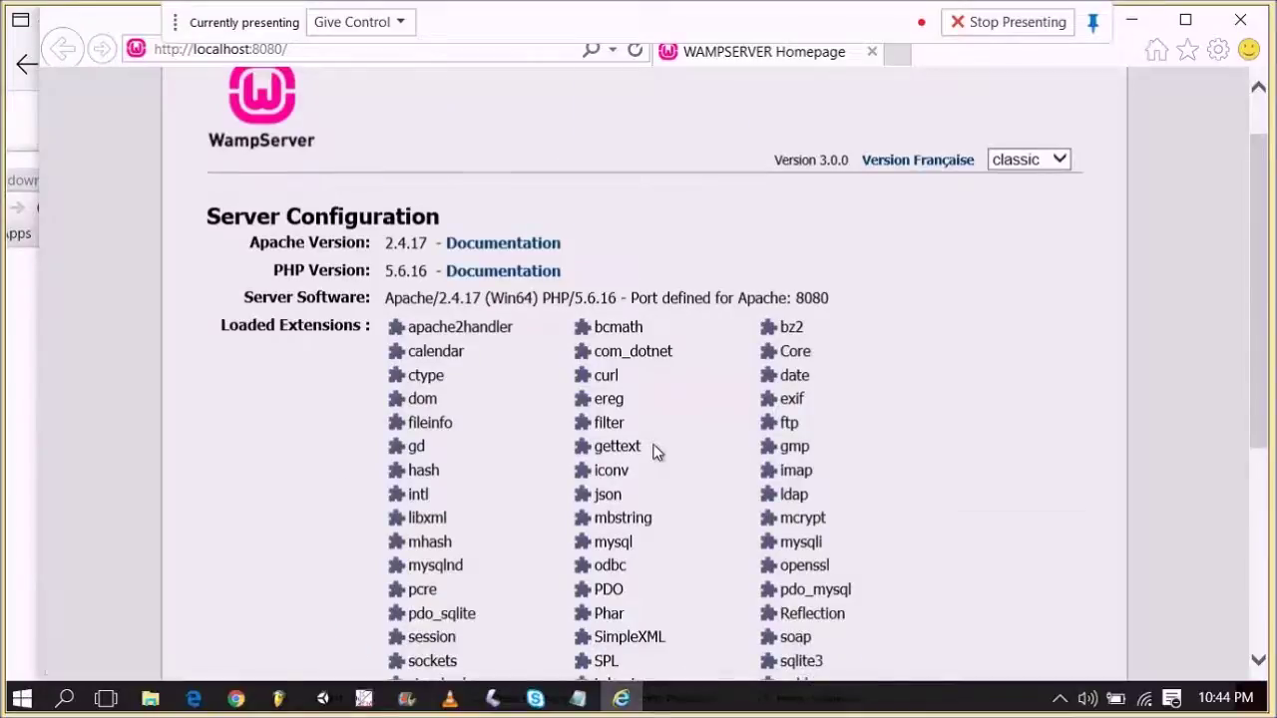
pyautogui.scroll(-3, 654, 452)
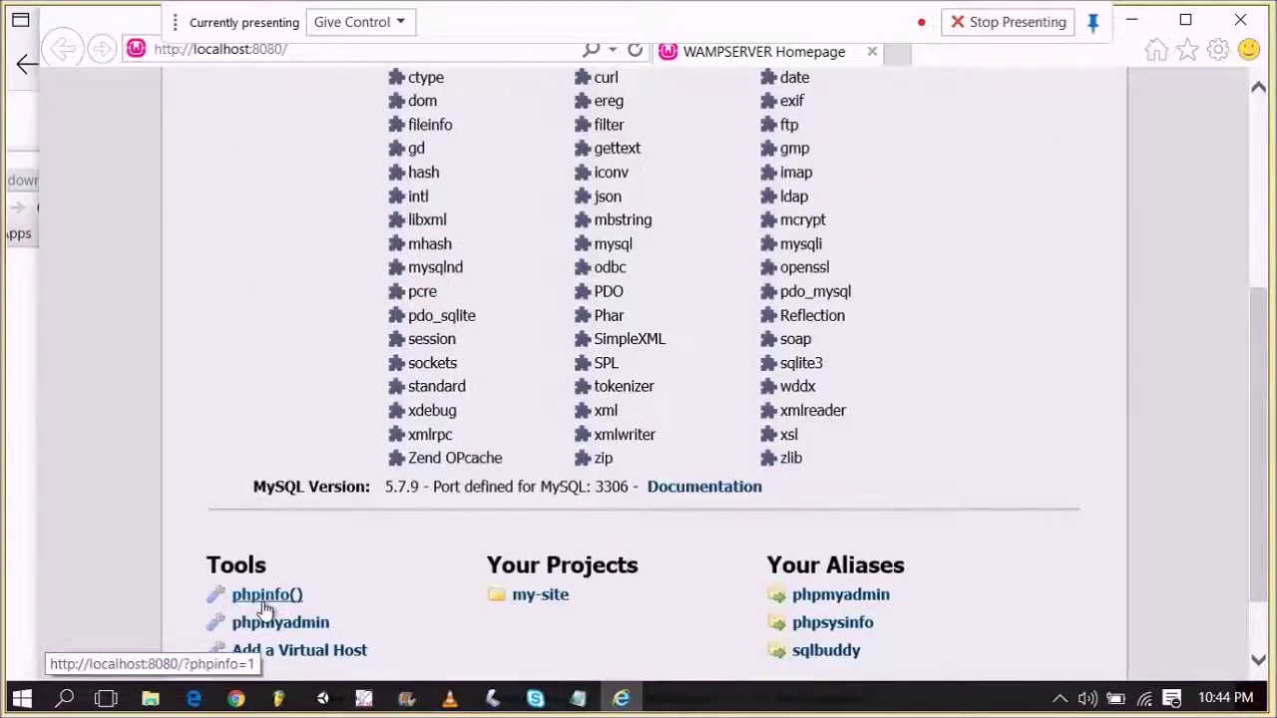
# - Open phpinfo() from the homepage's Tools and examine the PHP version, system details and Apache configuration sections
pyautogui.click(265, 602)
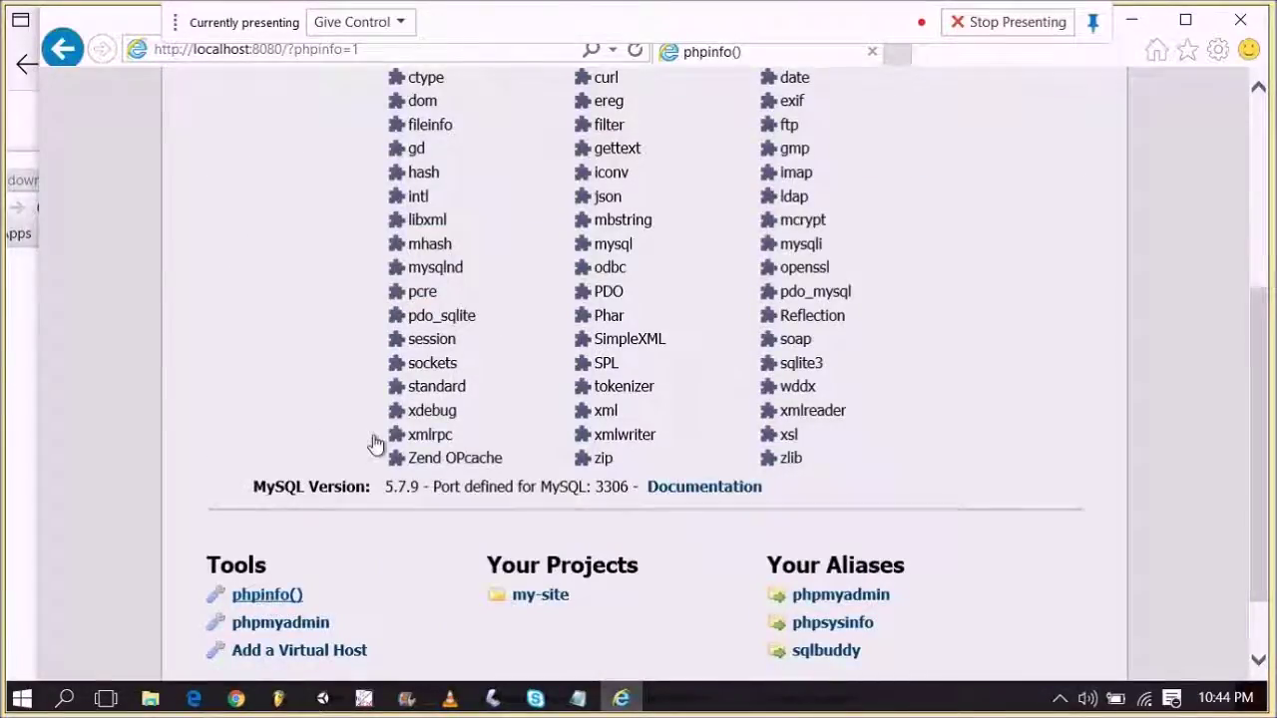
pyautogui.scroll(-3, 377, 407)
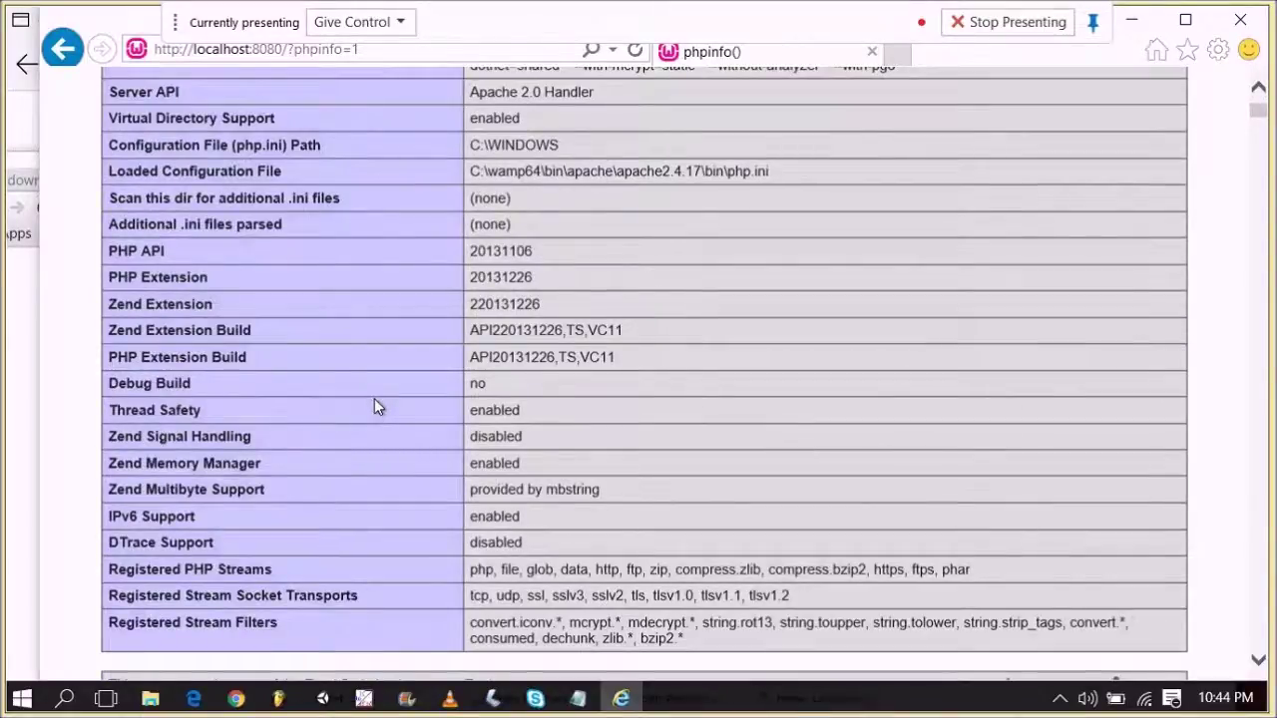
pyautogui.scroll(-9, 377, 407)
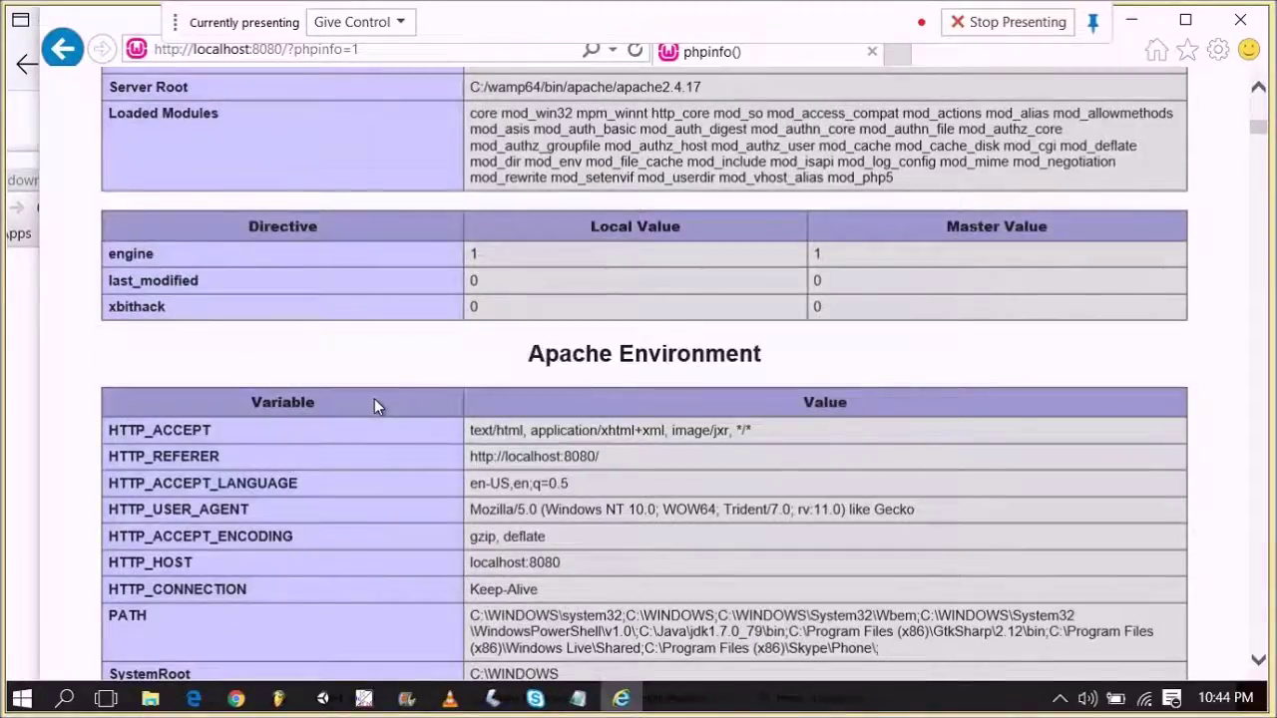
pyautogui.scroll(15, 376, 404)
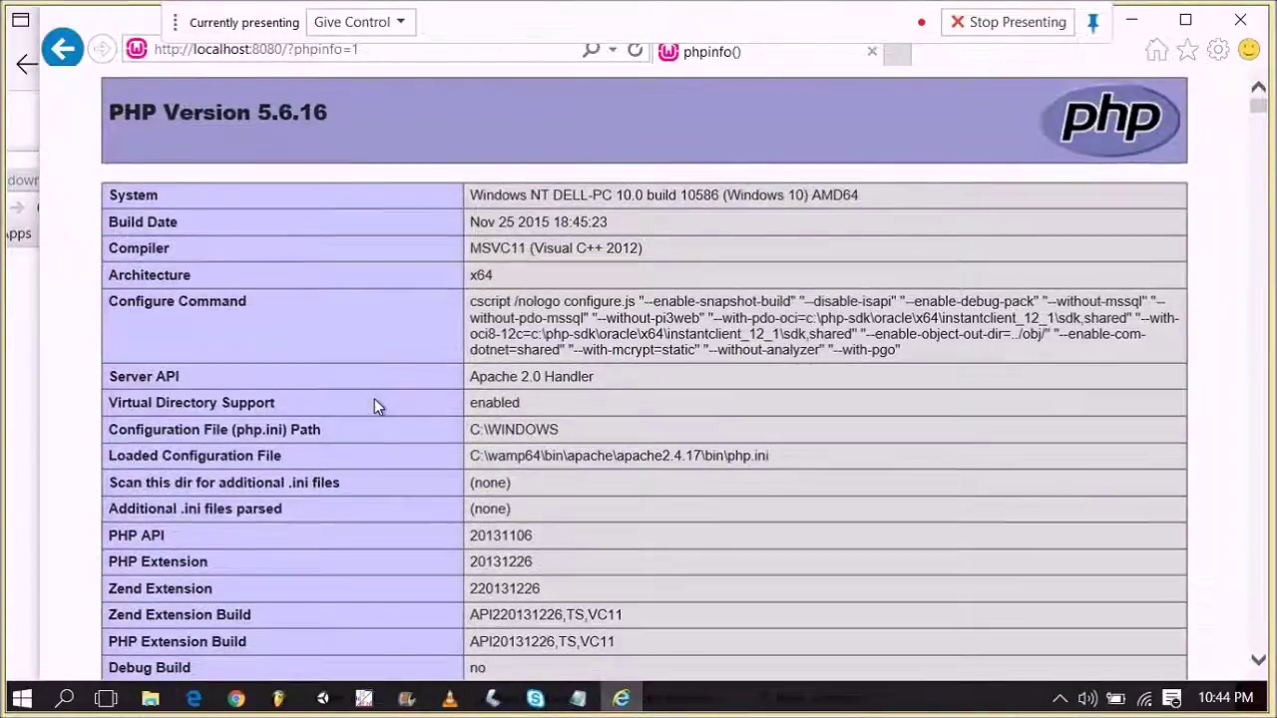
pyautogui.scroll(-5, 374, 406)
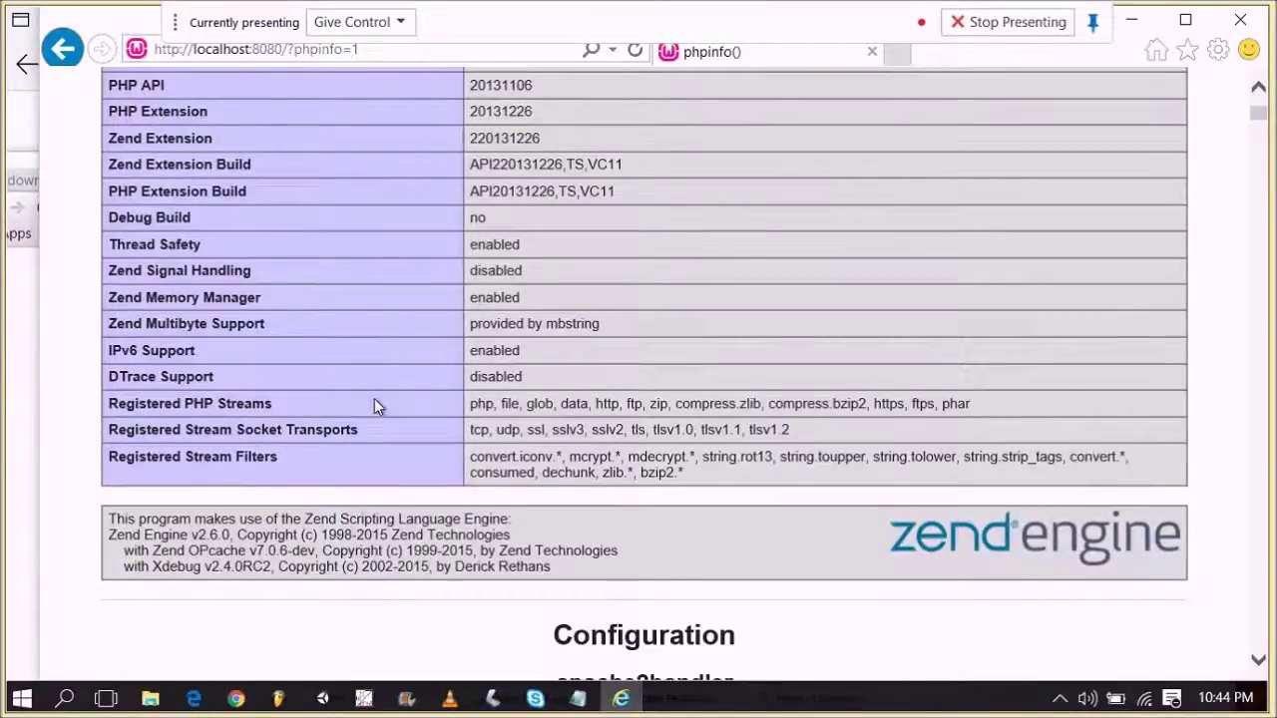
pyautogui.scroll(-4, 376, 406)
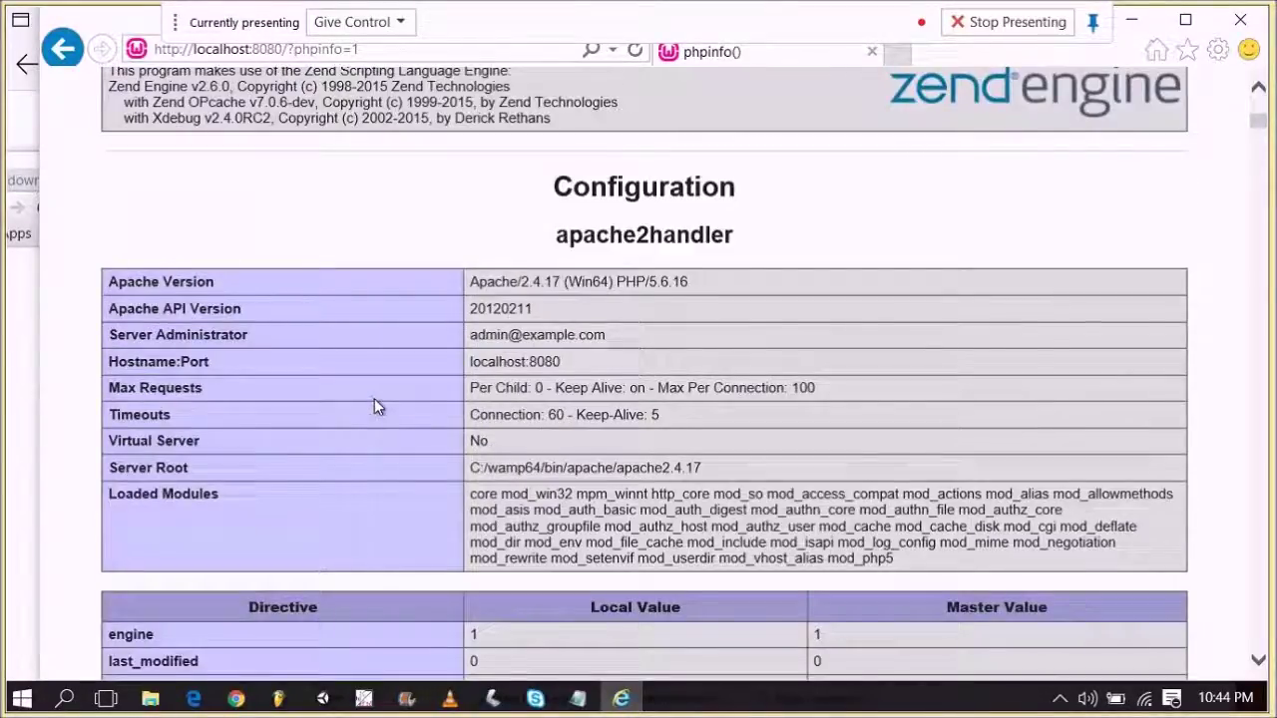
pyautogui.scroll(10, 374, 398)
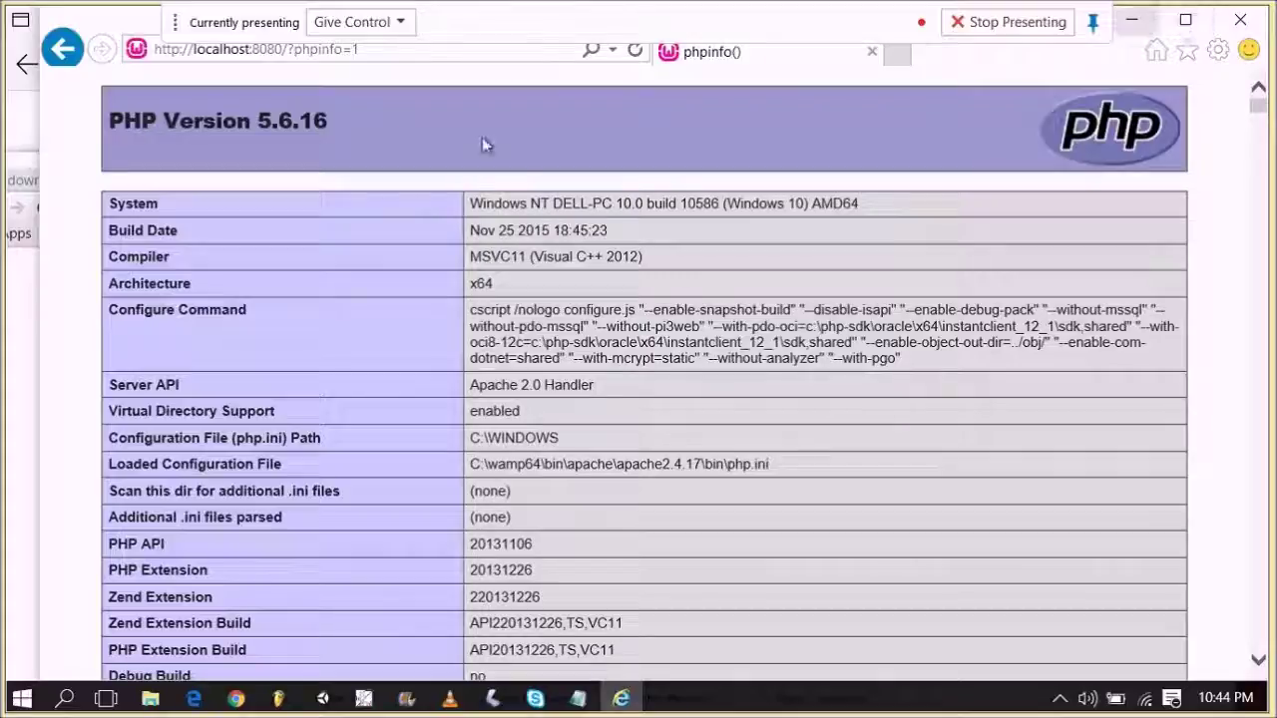
# - Open phpMyAdmin from WampServer and widen its browser window
pyautogui.click(1060, 698)
pyautogui.click(1103, 609)
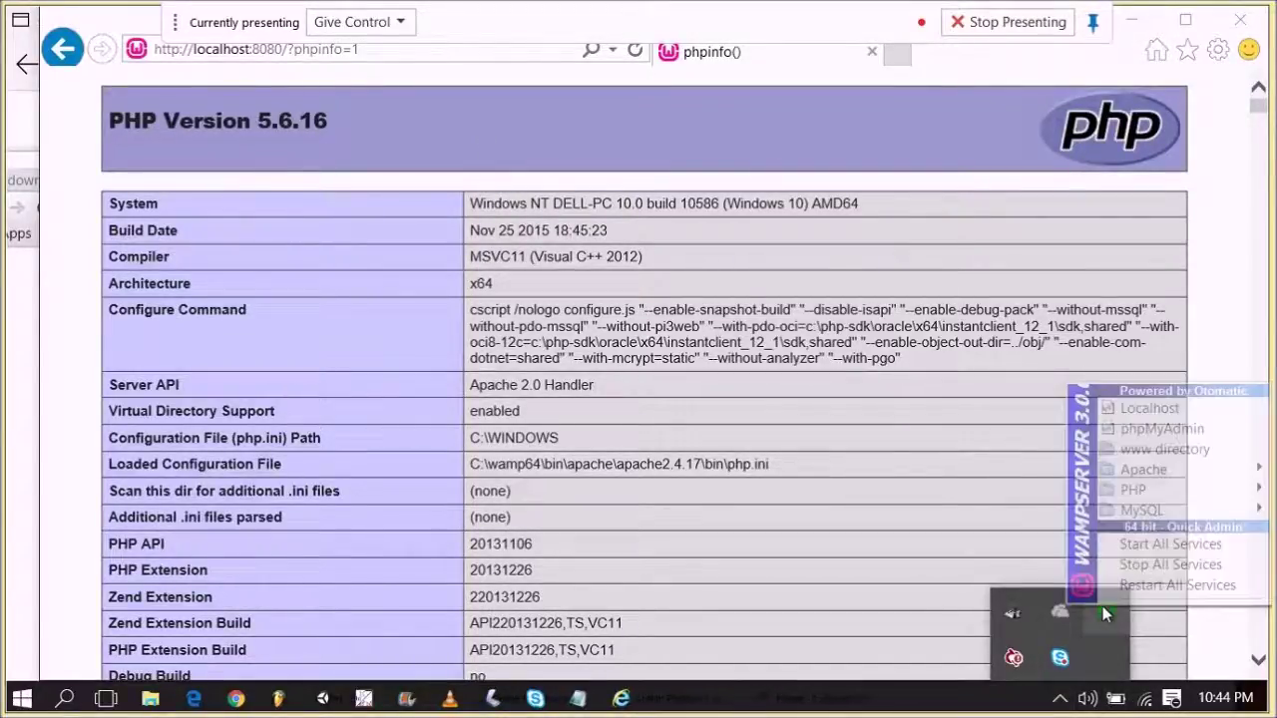
pyautogui.click(1120, 452)
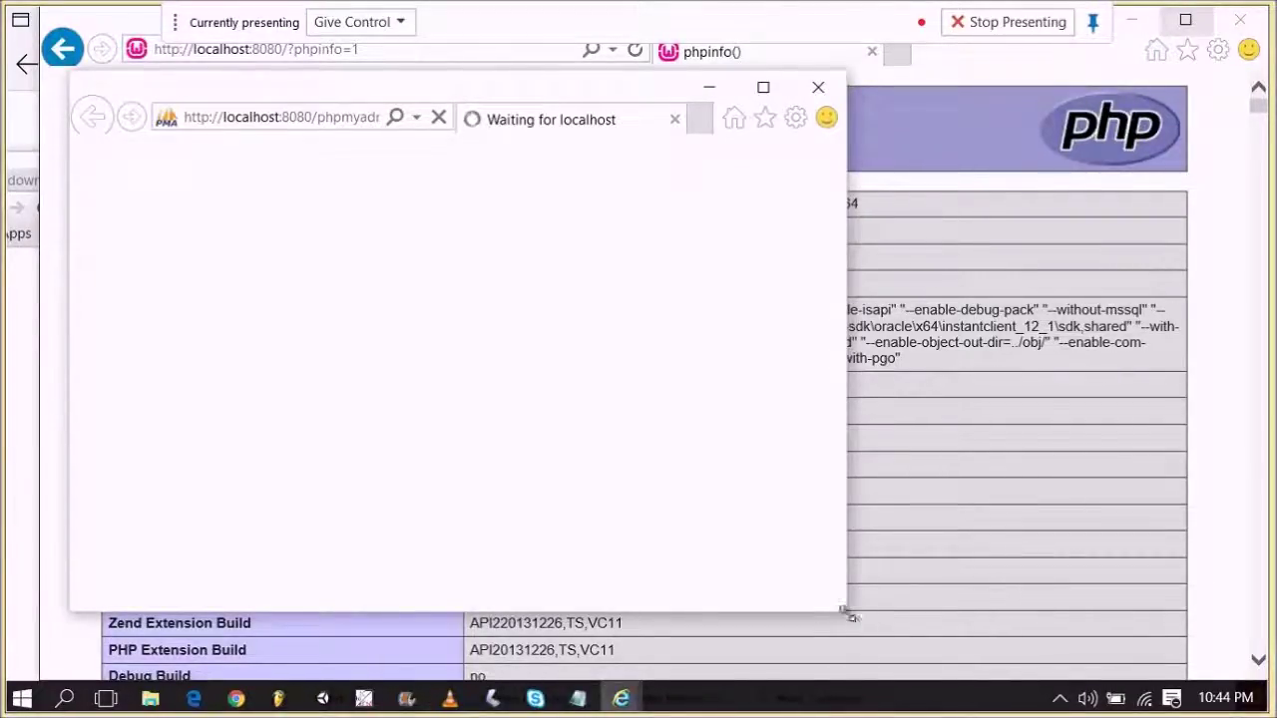
pyautogui.moveTo(846, 610); pyautogui.dragTo(1264, 607)
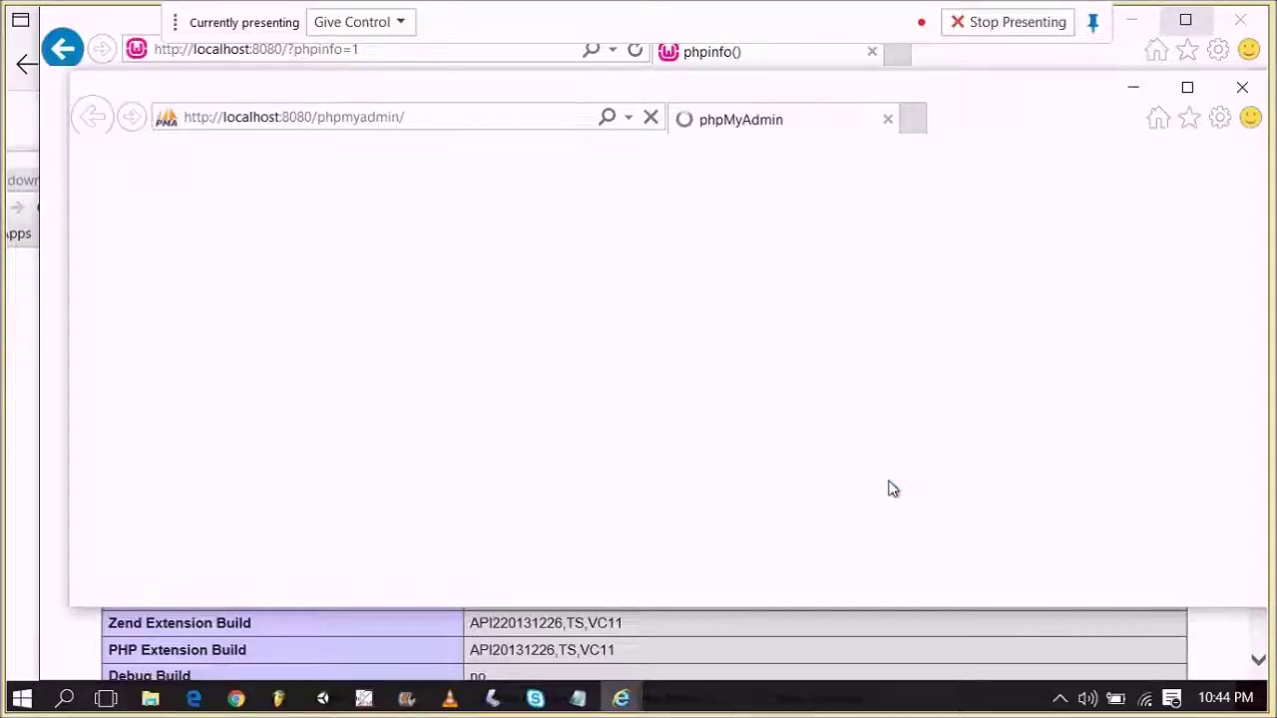
# - Log in to phpMyAdmin with the username root and the password left blank
pyautogui.click(1059, 698)
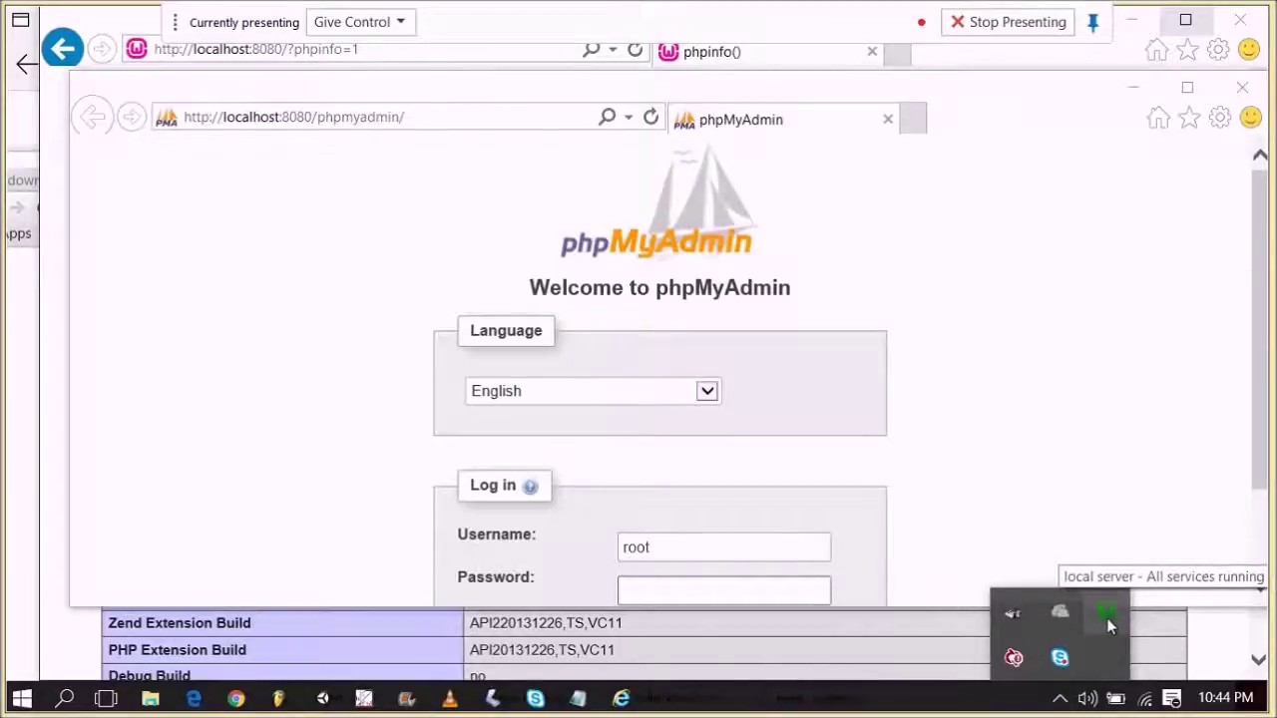
pyautogui.click(961, 462)
pyautogui.scroll(-3, 960, 463)
pyautogui.click(687, 422)
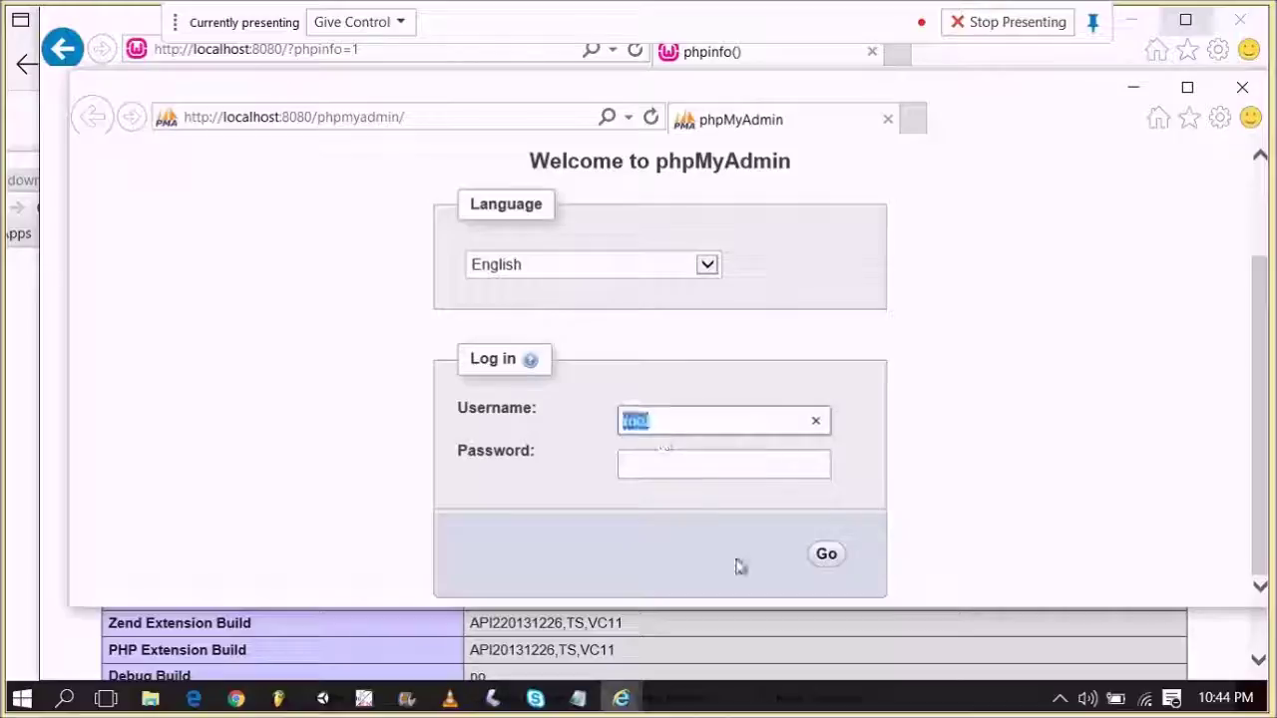
pyautogui.click(827, 556)
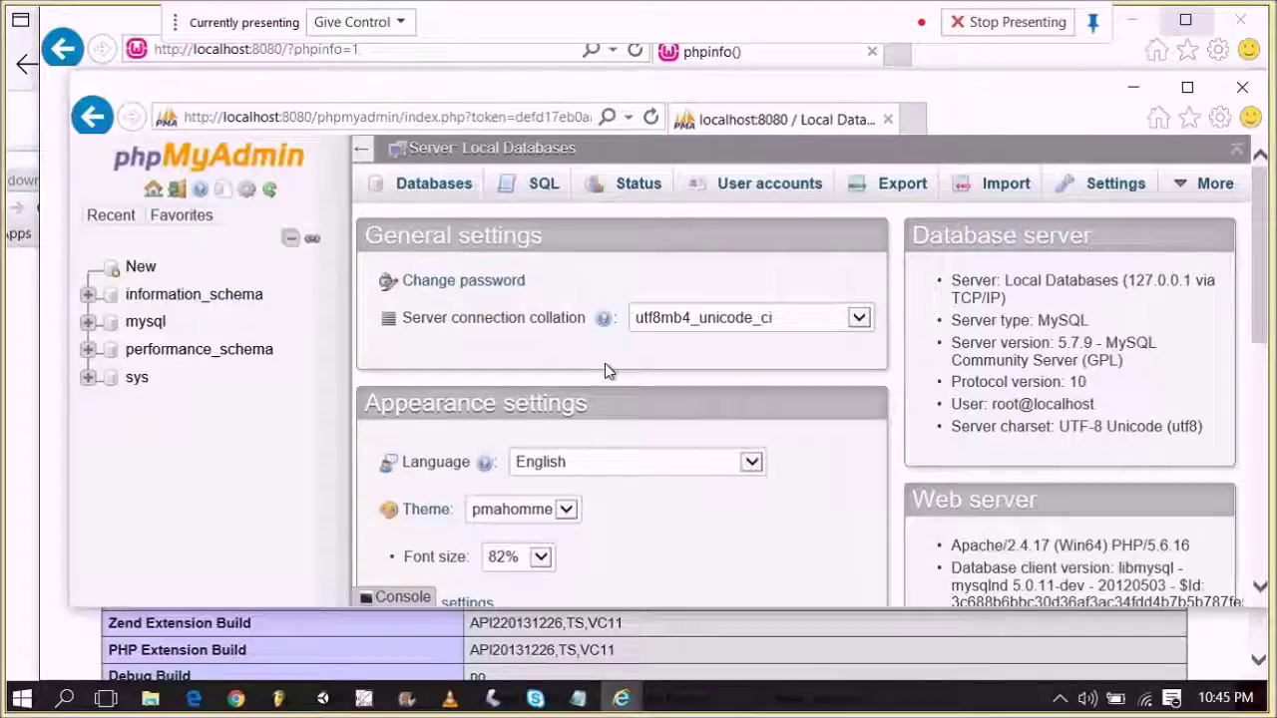
# - Open the SQL query page for the Local Databases server, maximize the window and review the query options
pyautogui.click(547, 190)
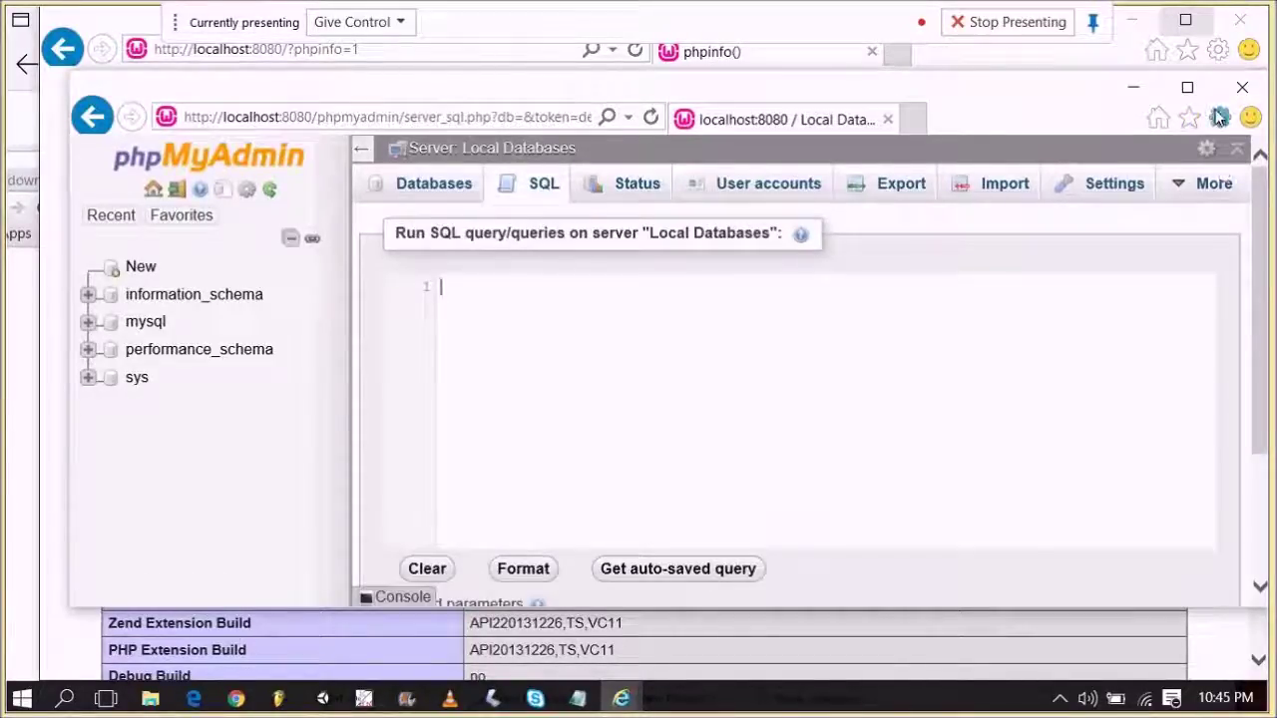
pyautogui.click(1187, 87)
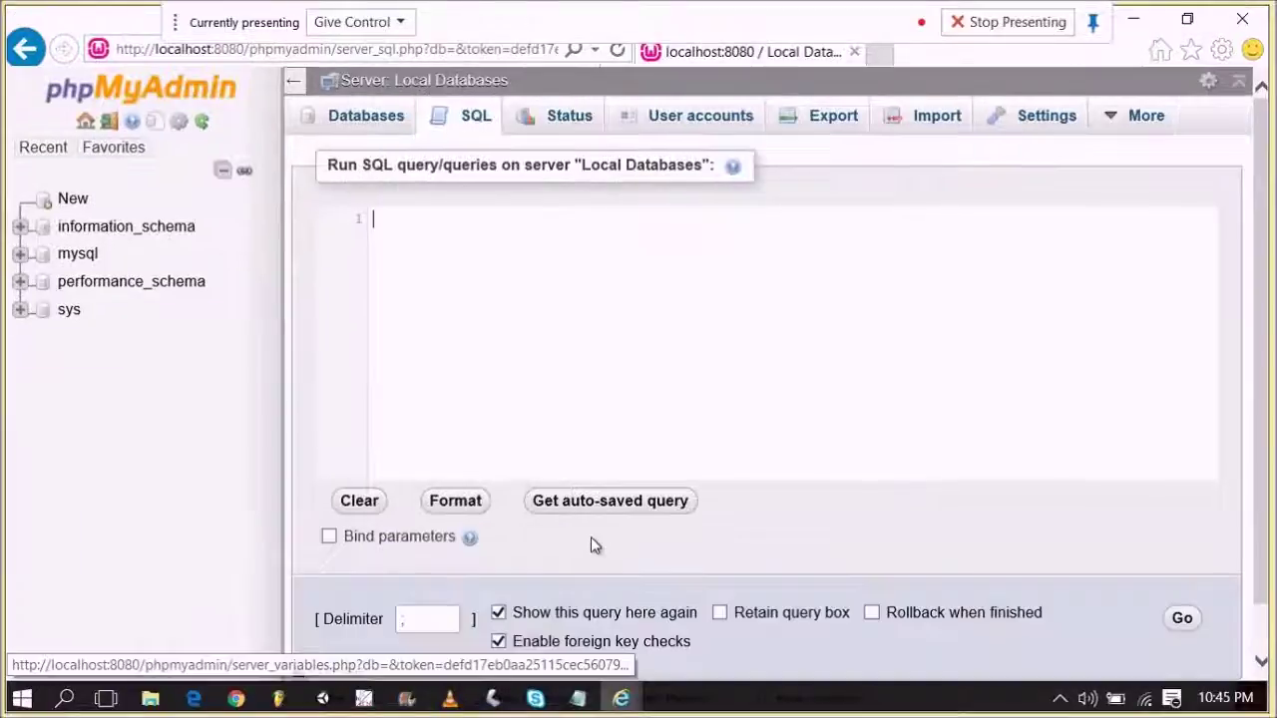
pyautogui.scroll(-1, 564, 499)
pyautogui.scroll(1, 564, 495)
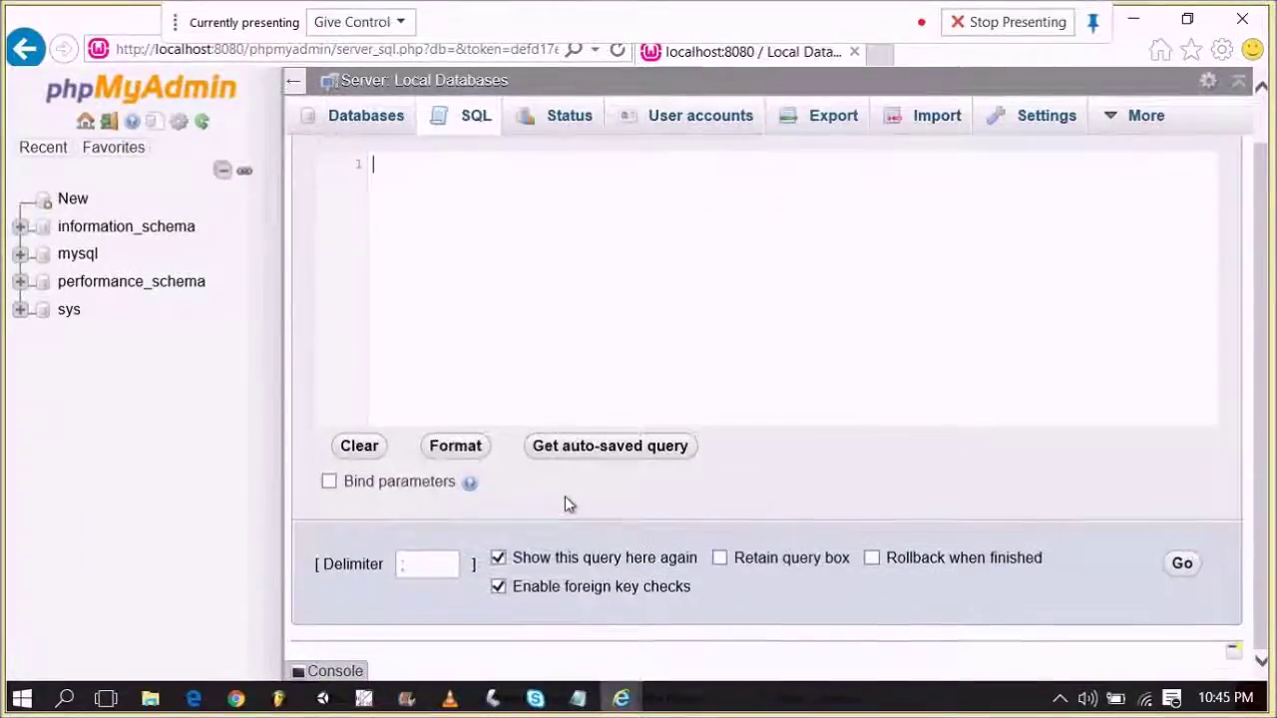
pyautogui.scroll(-1, 593, 419)
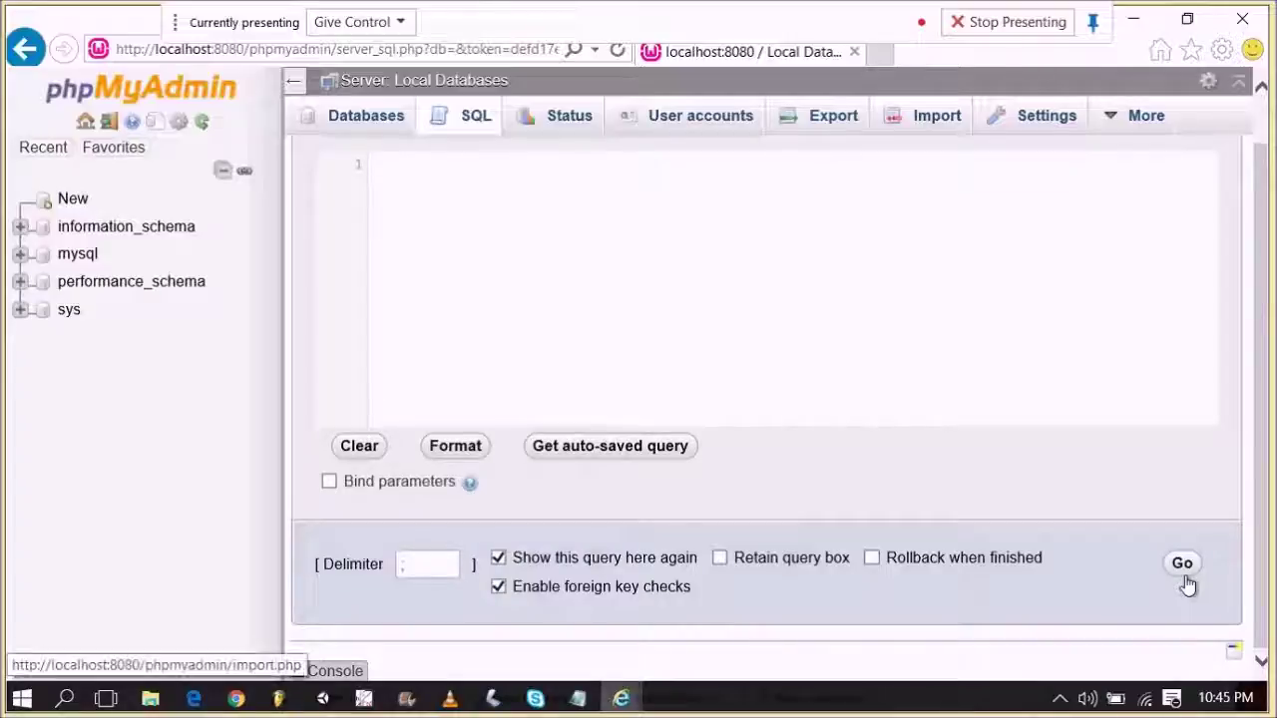
pyautogui.scroll(1, 838, 430)
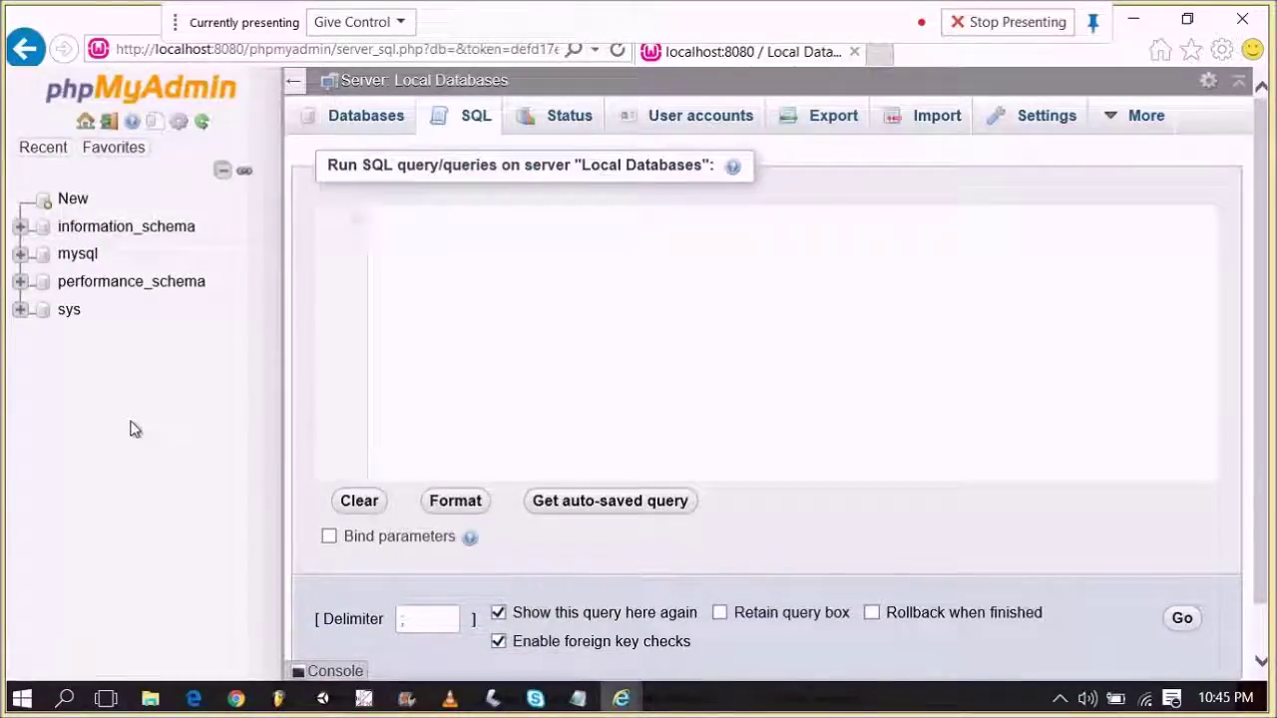
# - Create a new database named drupaldb with the default collation
pyautogui.click(71, 211)
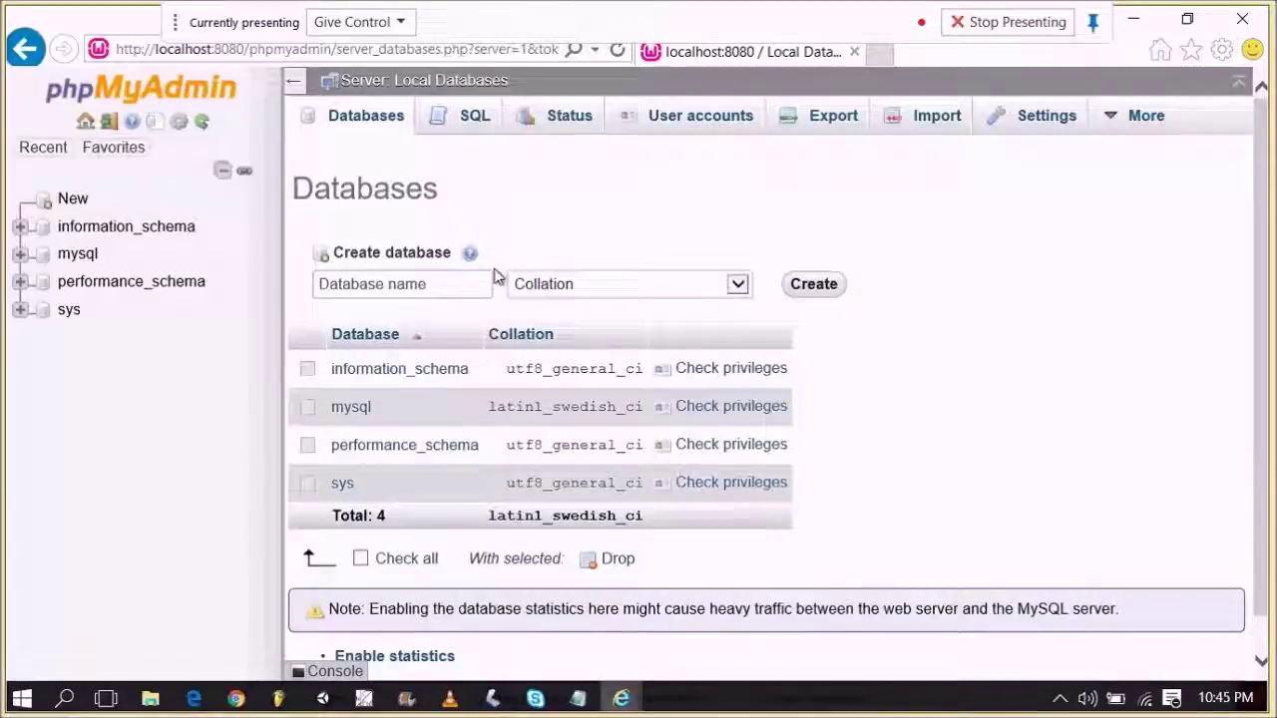
pyautogui.click(433, 284)
pyautogui.write('dr')
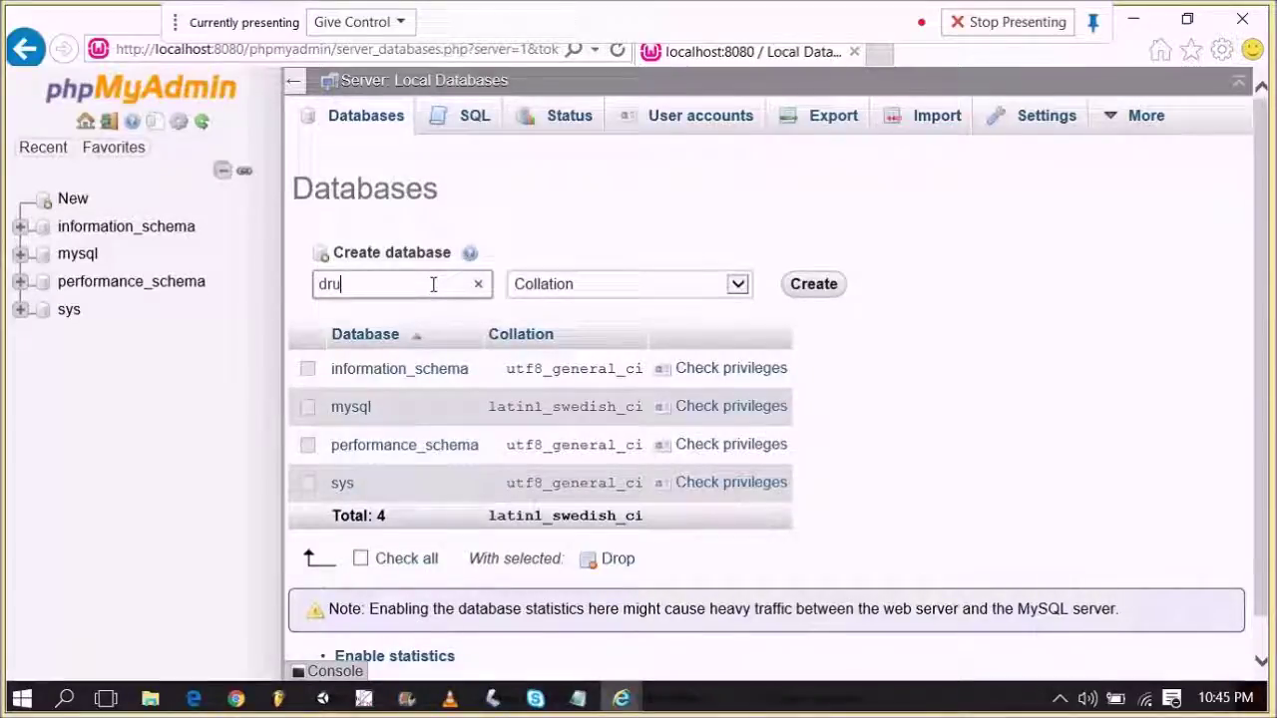
pyautogui.write('upaldb')
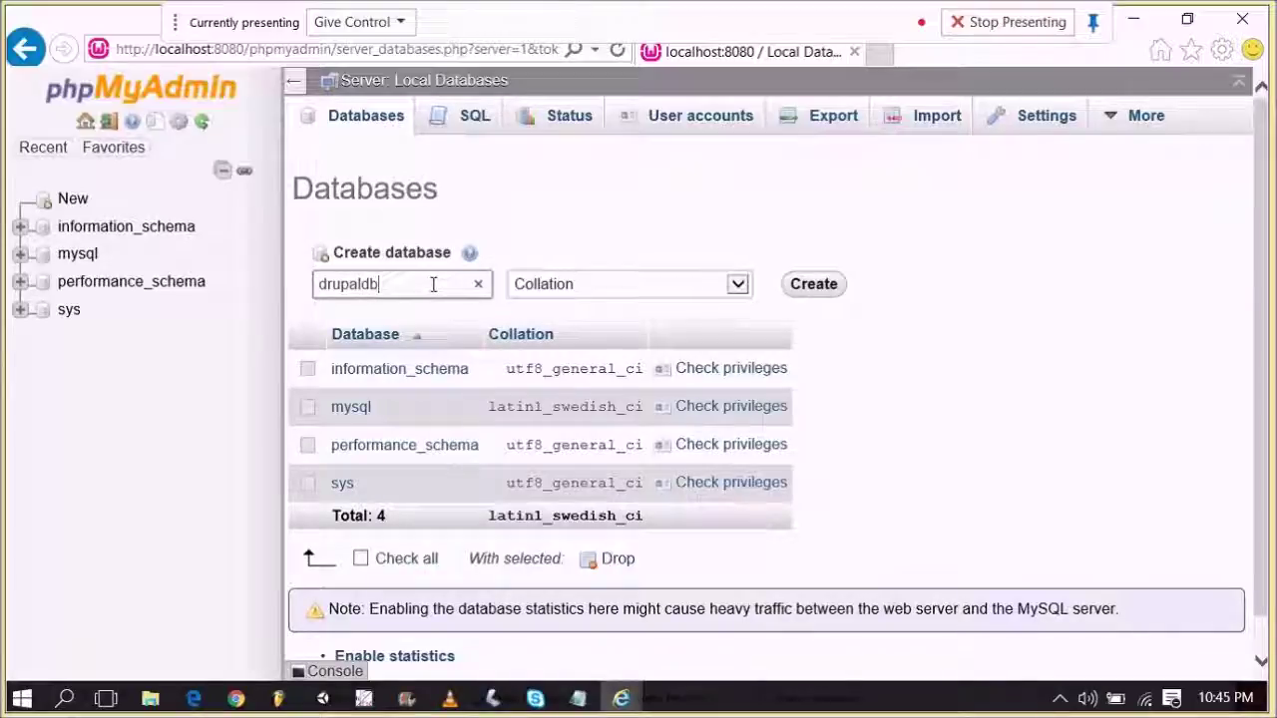
pyautogui.click(814, 284)
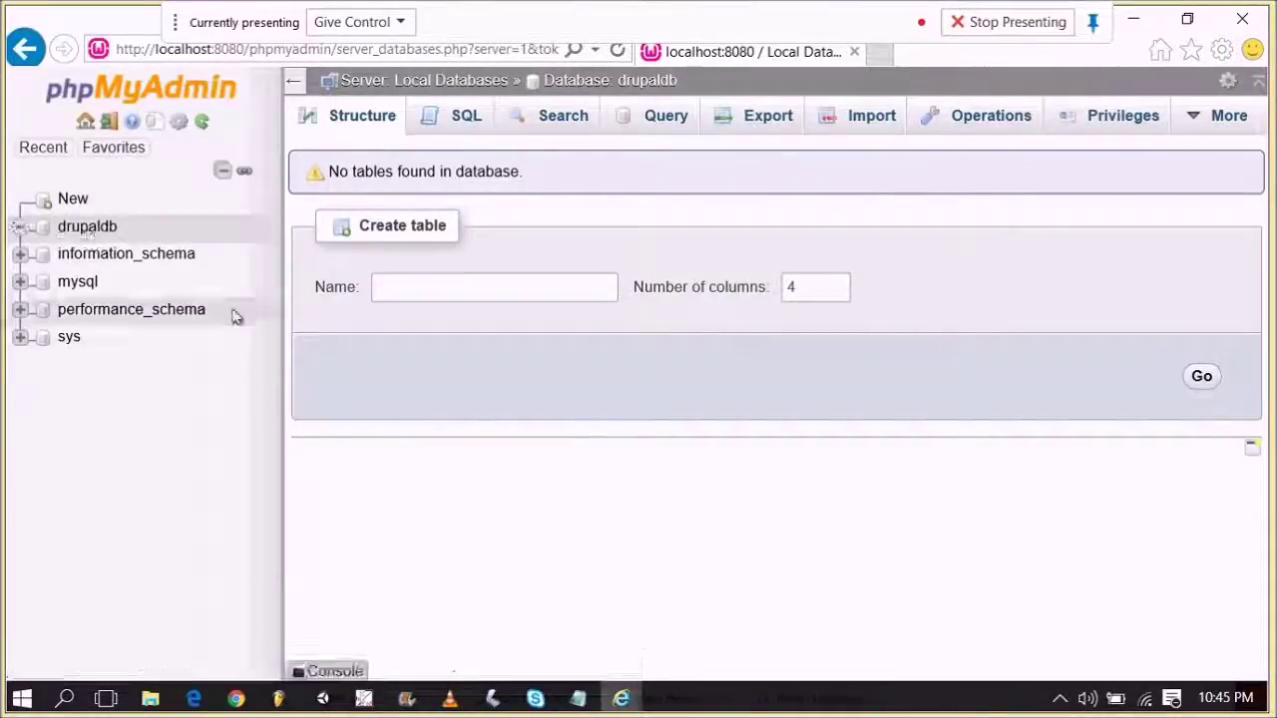
# - Reduce the page zoom, open the drupaldb database, and briefly look through the mysql database's table list
pyautogui.hotkey('ctrl', '-')
pyautogui.hotkey('ctrl', '-')
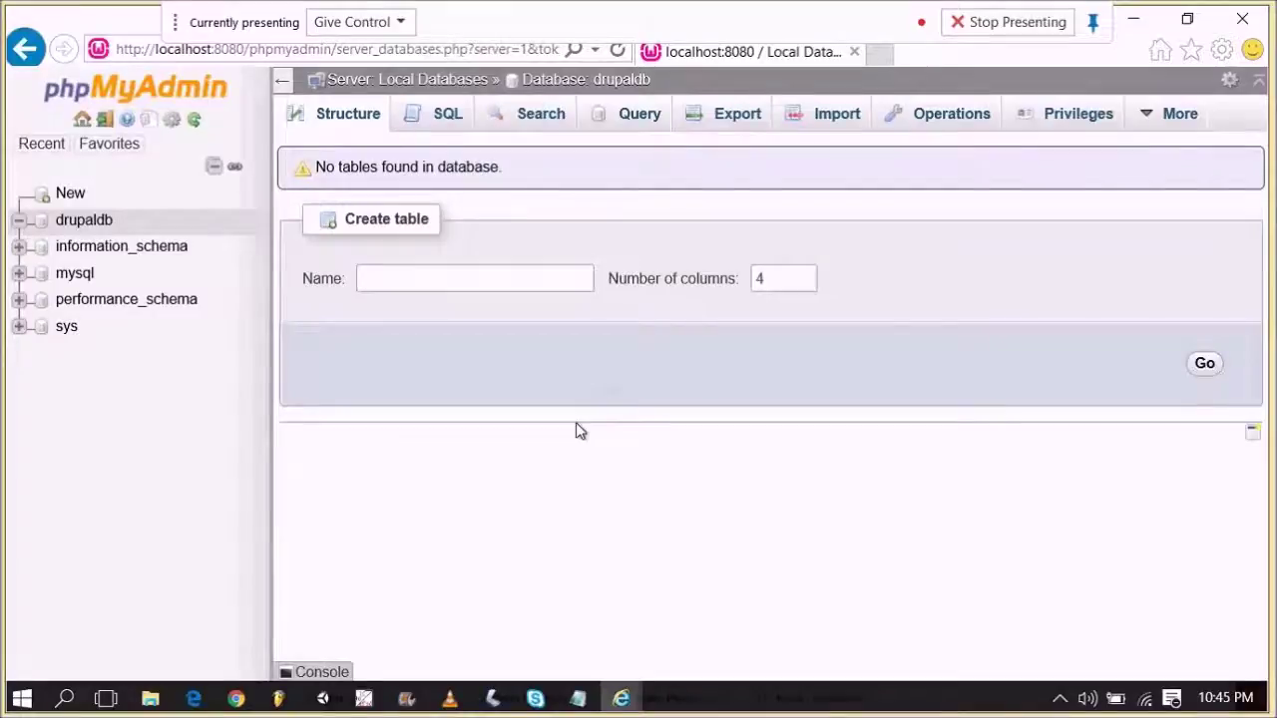
pyautogui.hotkey('ctrl', '-')
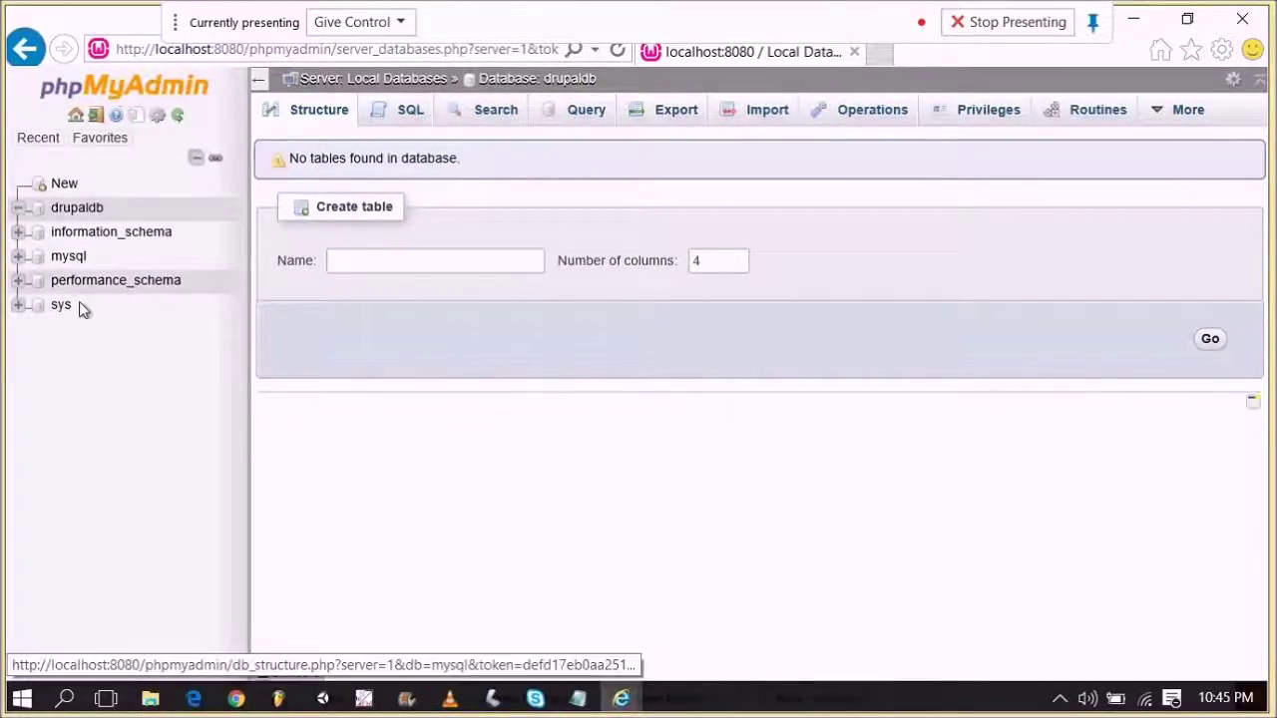
pyautogui.click(79, 210)
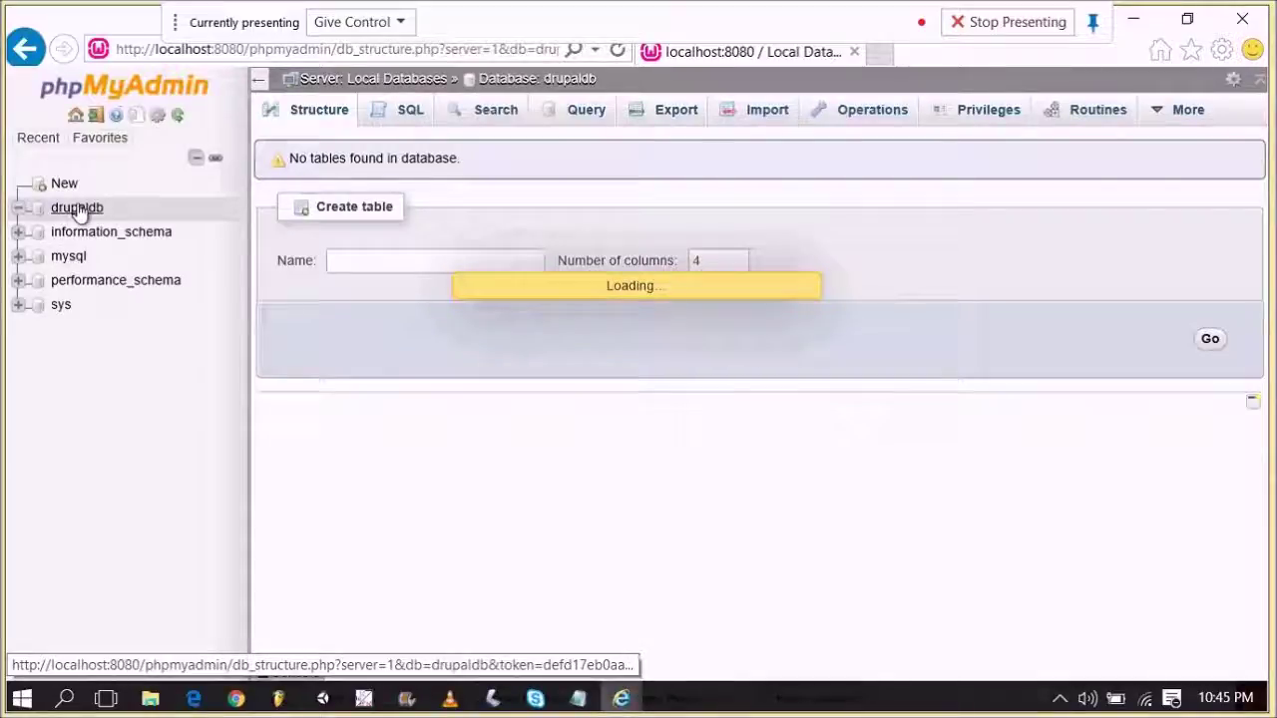
pyautogui.click(17, 208)
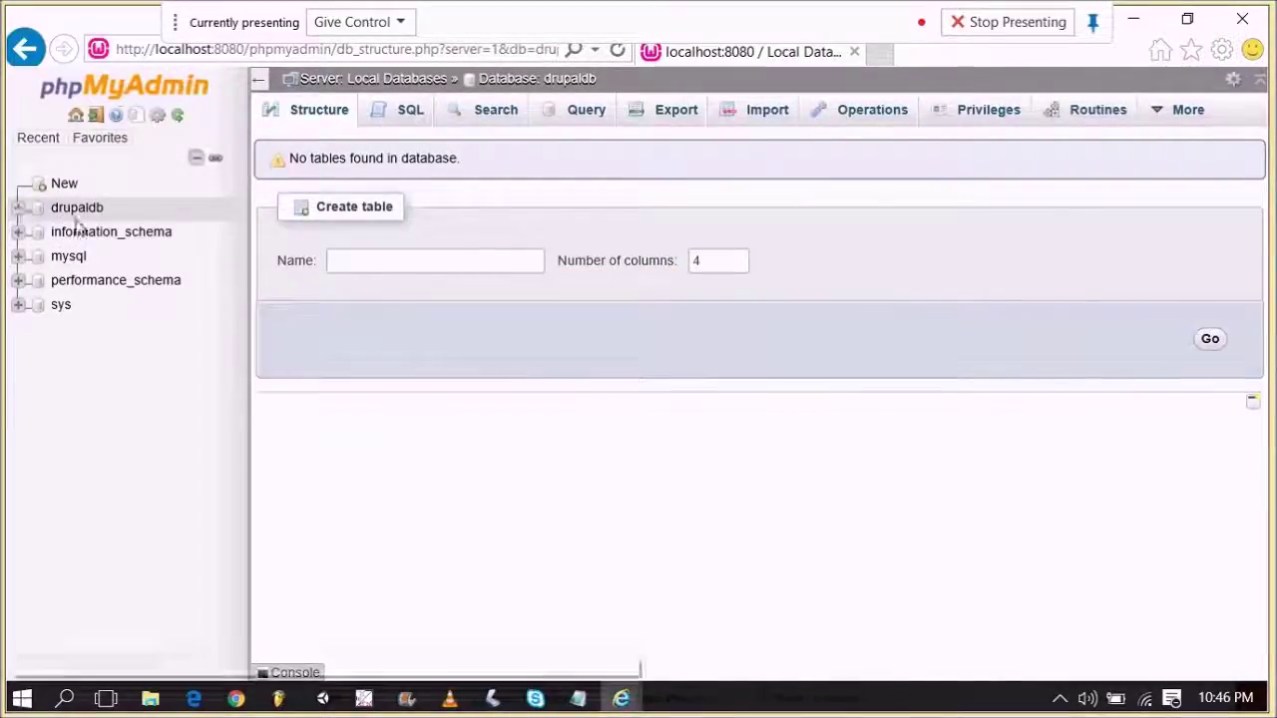
pyautogui.click(19, 257)
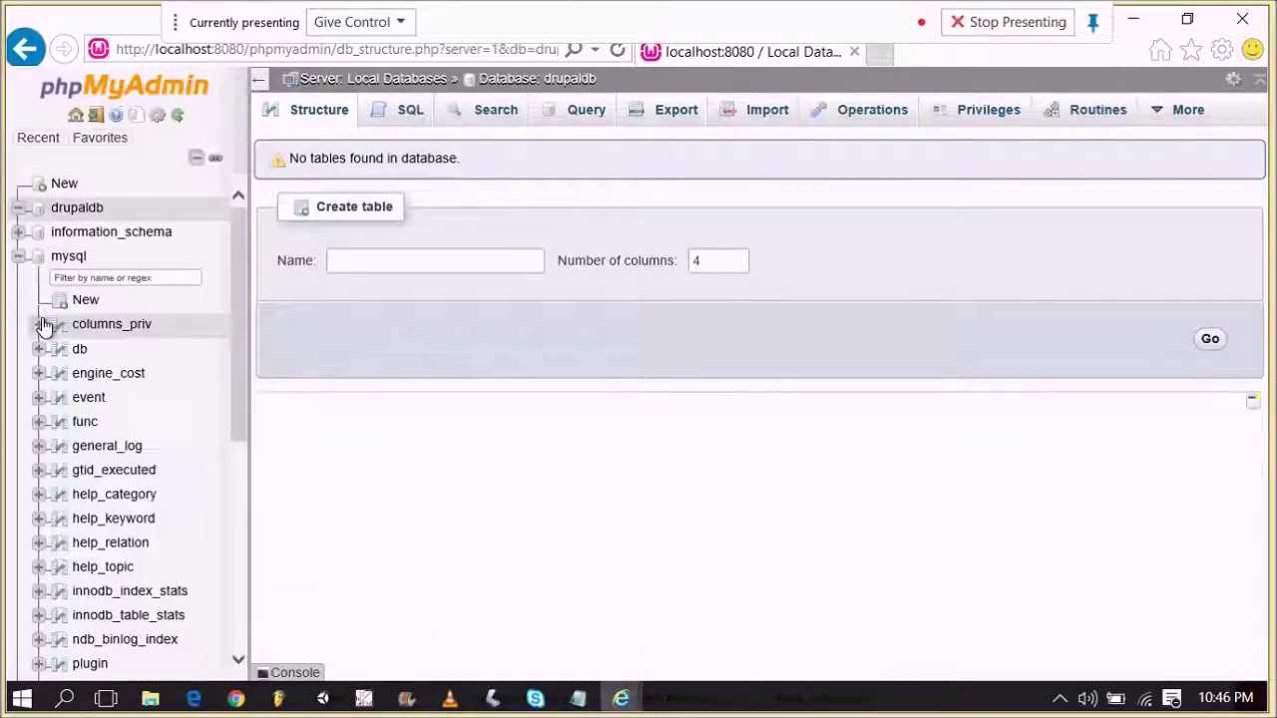
pyautogui.click(19, 258)
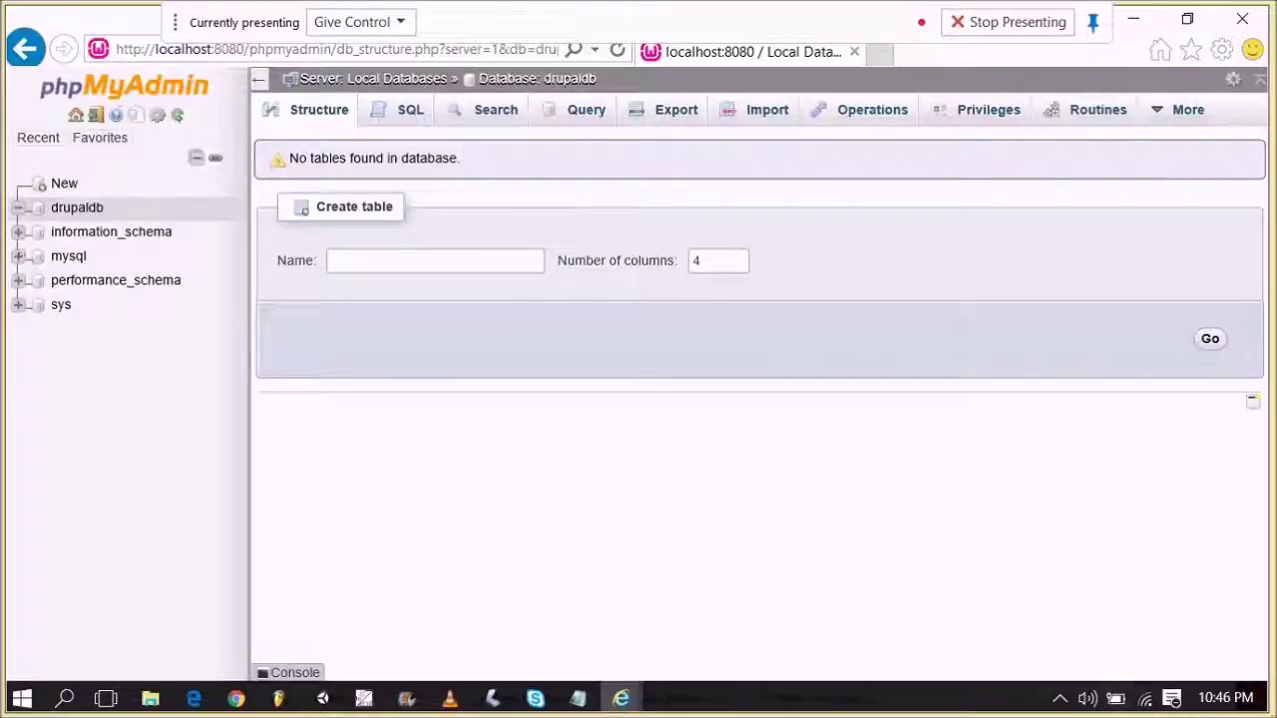
# - Open the WampServer menu of server tools and services
pyautogui.click(1061, 701)
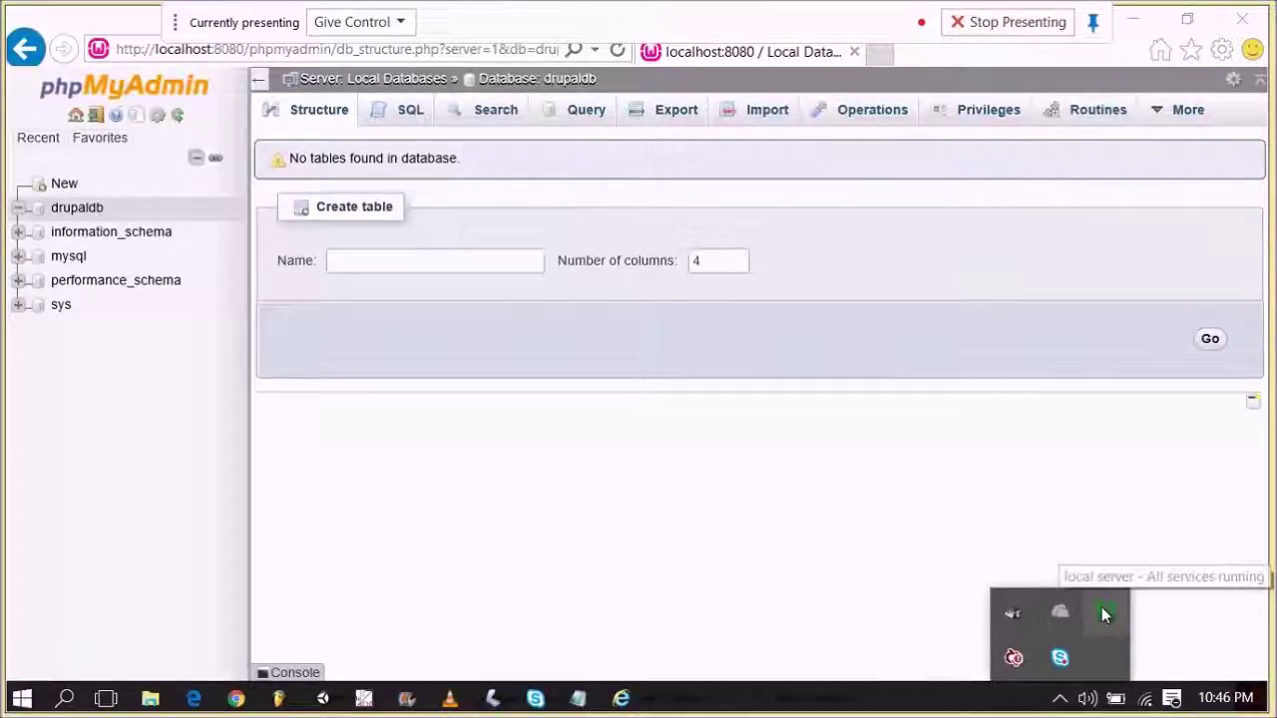
pyautogui.click(1105, 614)
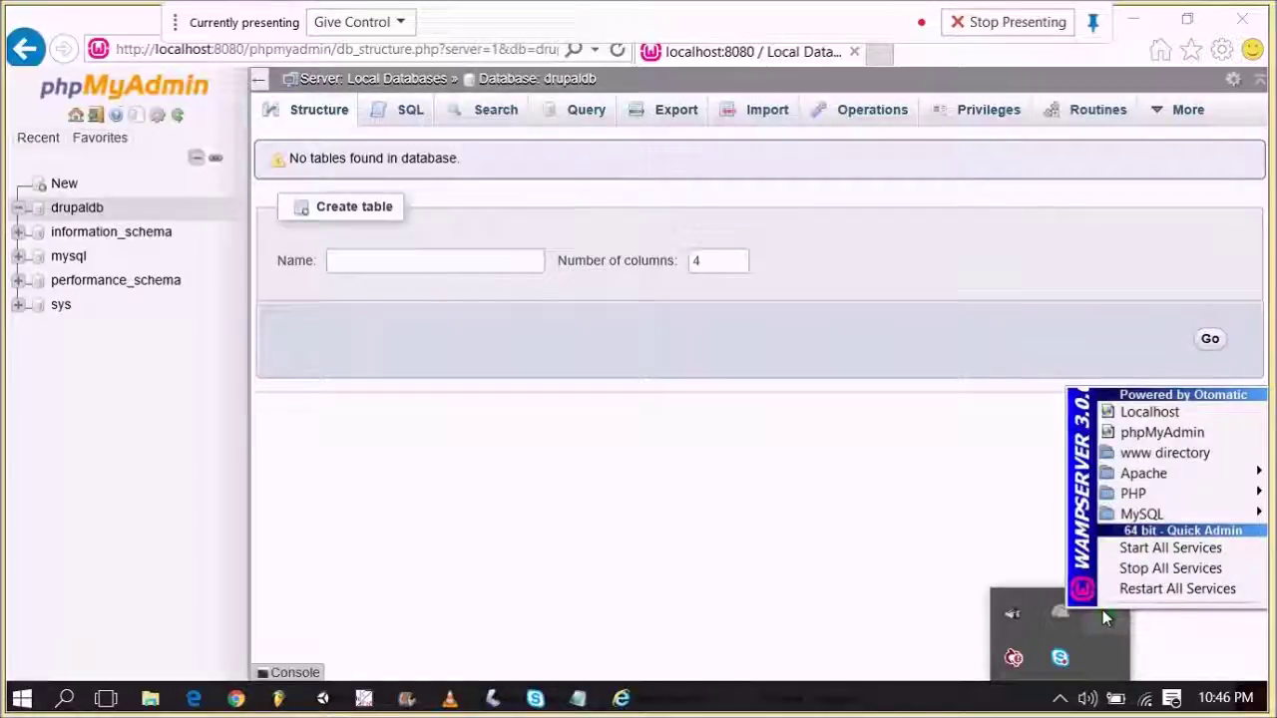